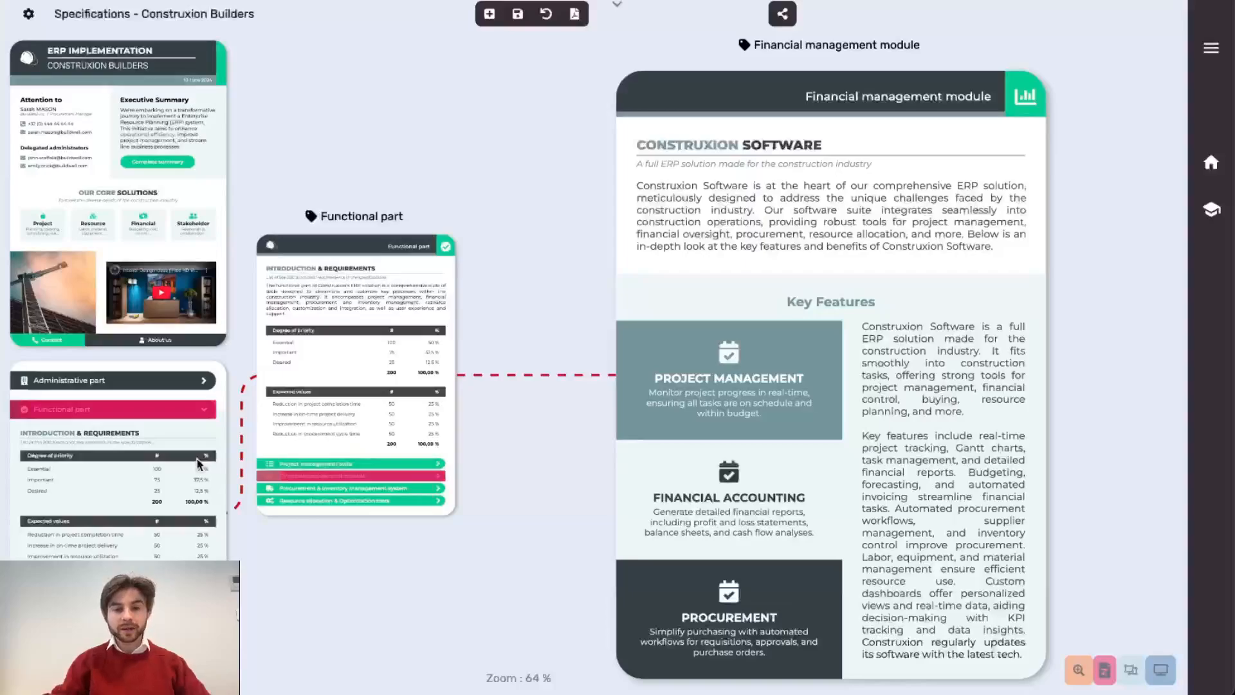
Step: Browse the Construxion Builders specification from the Financial management module back through the Functional part and main pages to the complete functional part
click(372, 362)
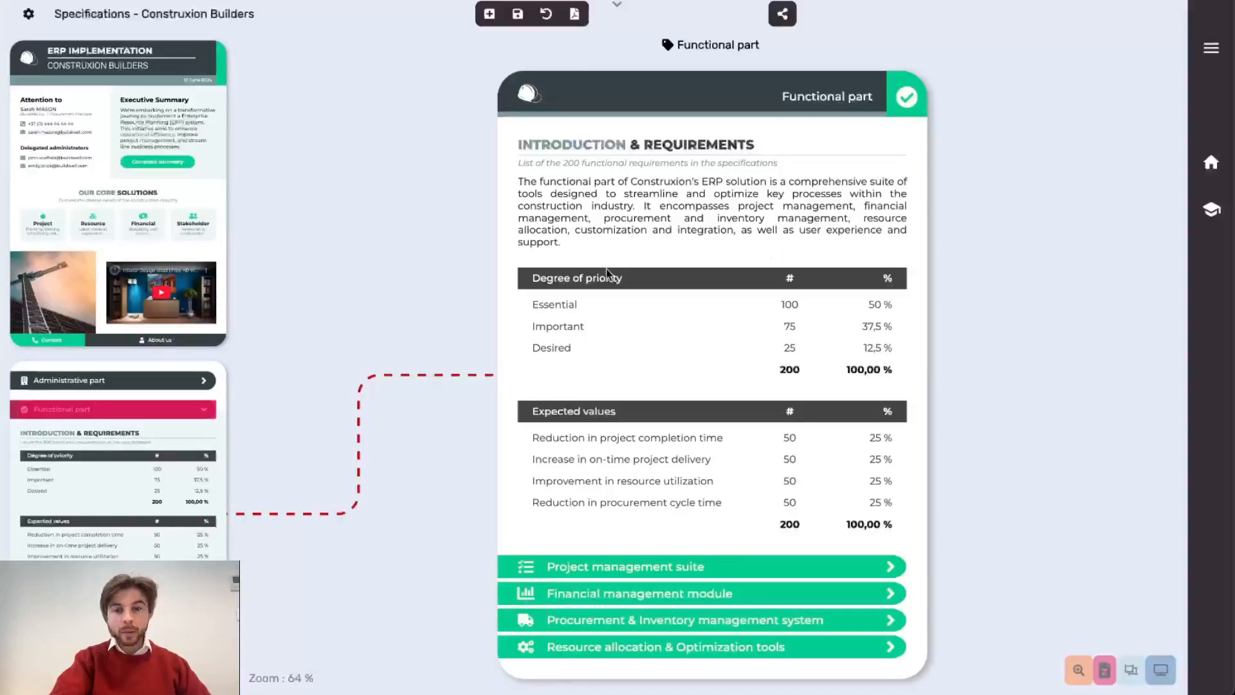
click(220, 515)
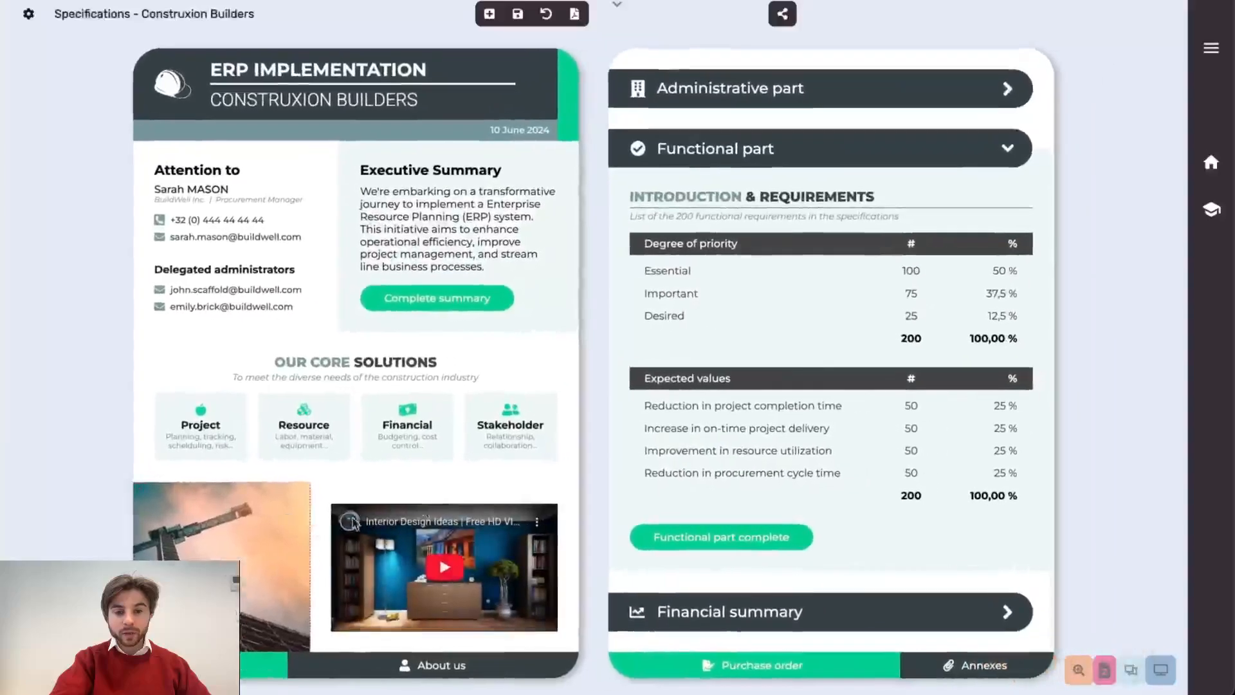
click(701, 547)
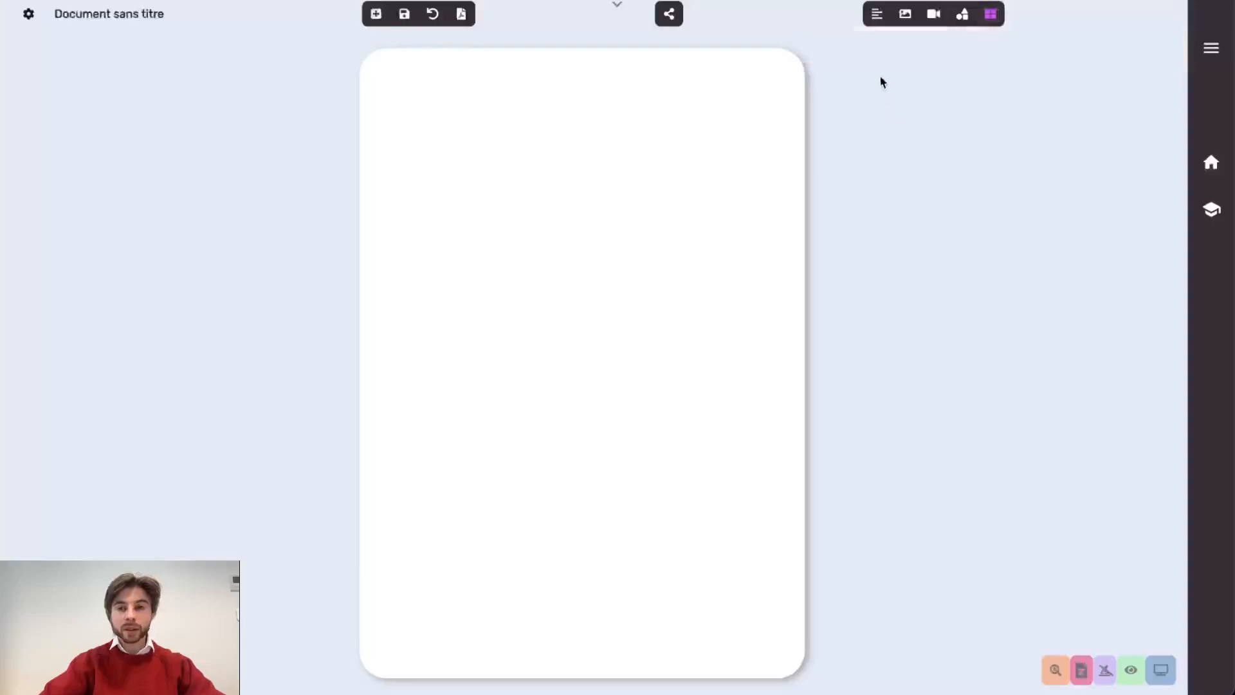
Step: Draw a text zone across the upper part of the blank page and enter "Mon texte" in it
click(878, 19)
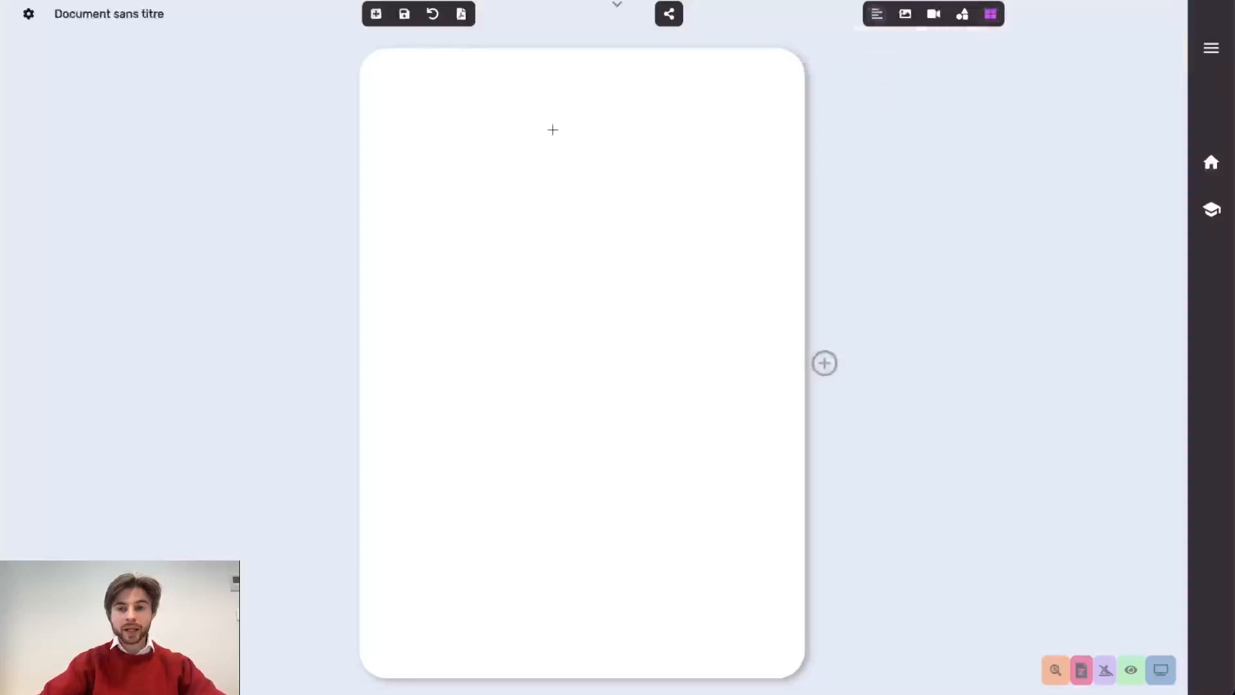
drag(421, 121, 712, 252)
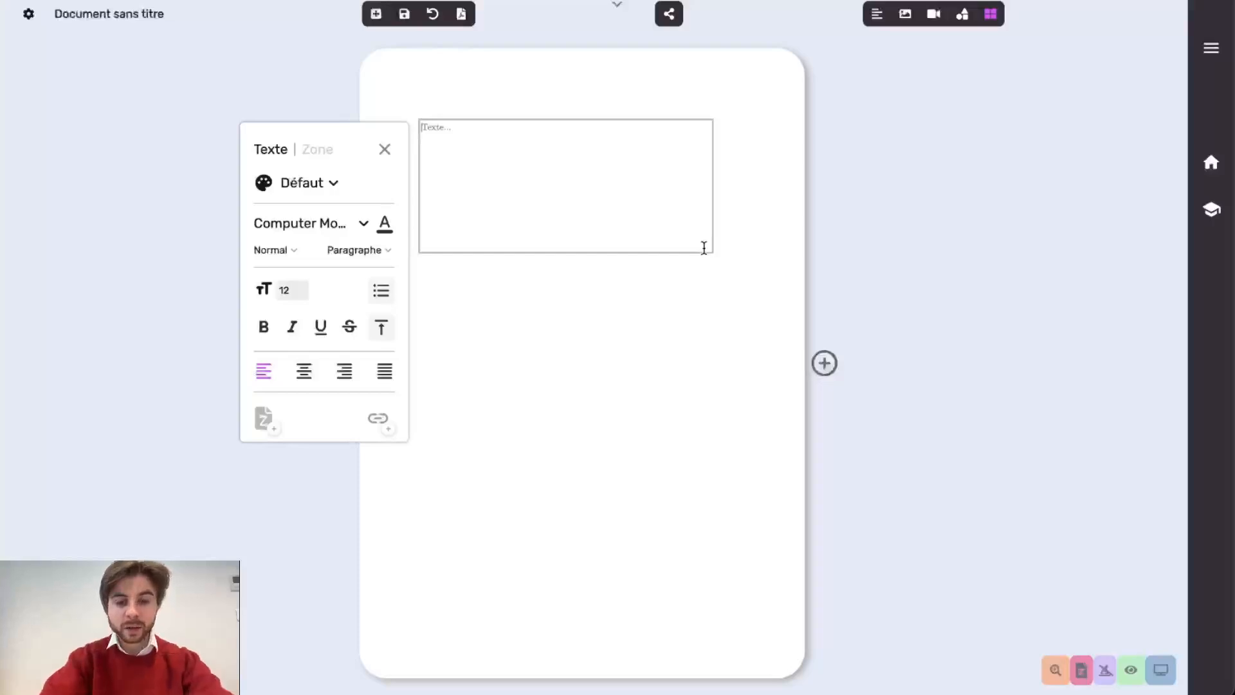
text(Mon texte)
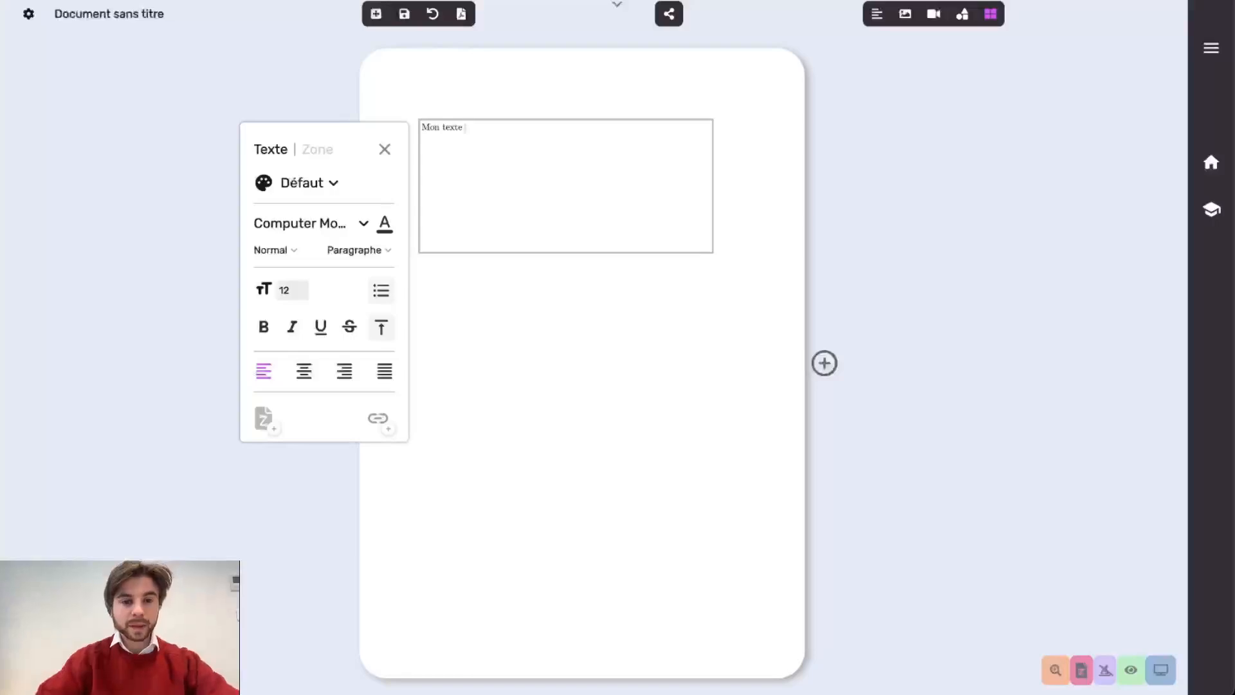
Step: Set the font size of the "Mon texte" text to 22
double_click(286, 290)
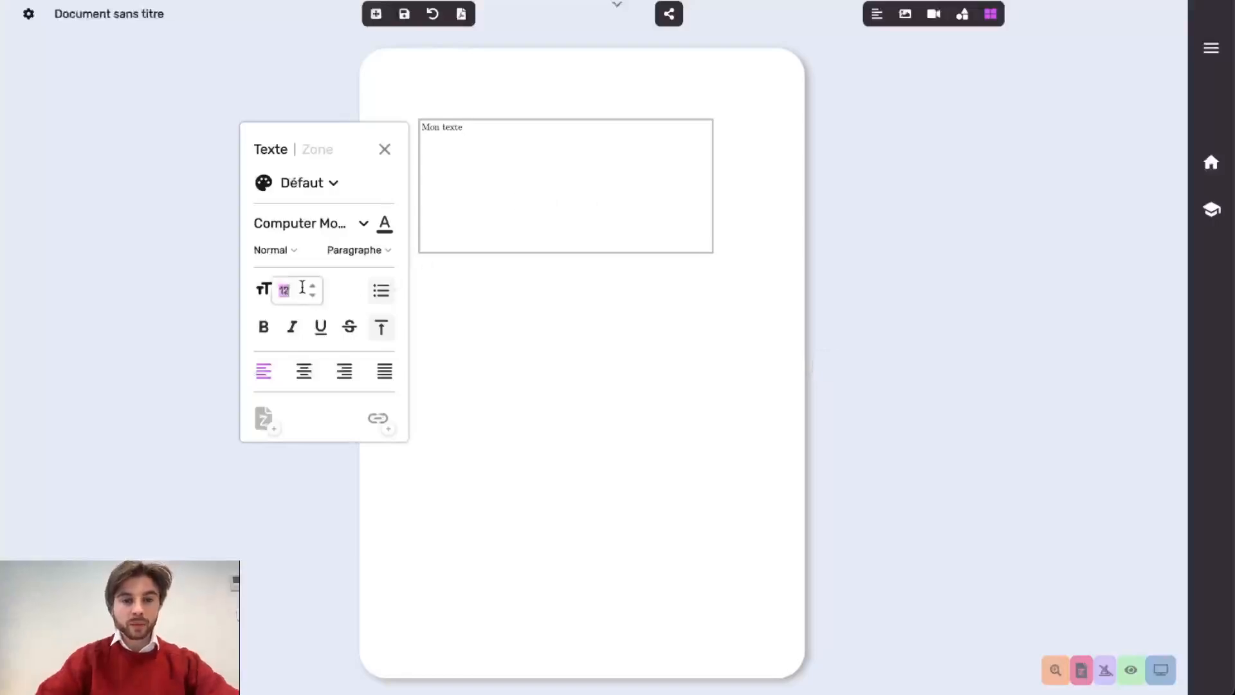
click(312, 286)
click(313, 286)
click(312, 287)
click(313, 286)
click(313, 287)
click(313, 286)
click(313, 286)
double_click(313, 286)
click(313, 287)
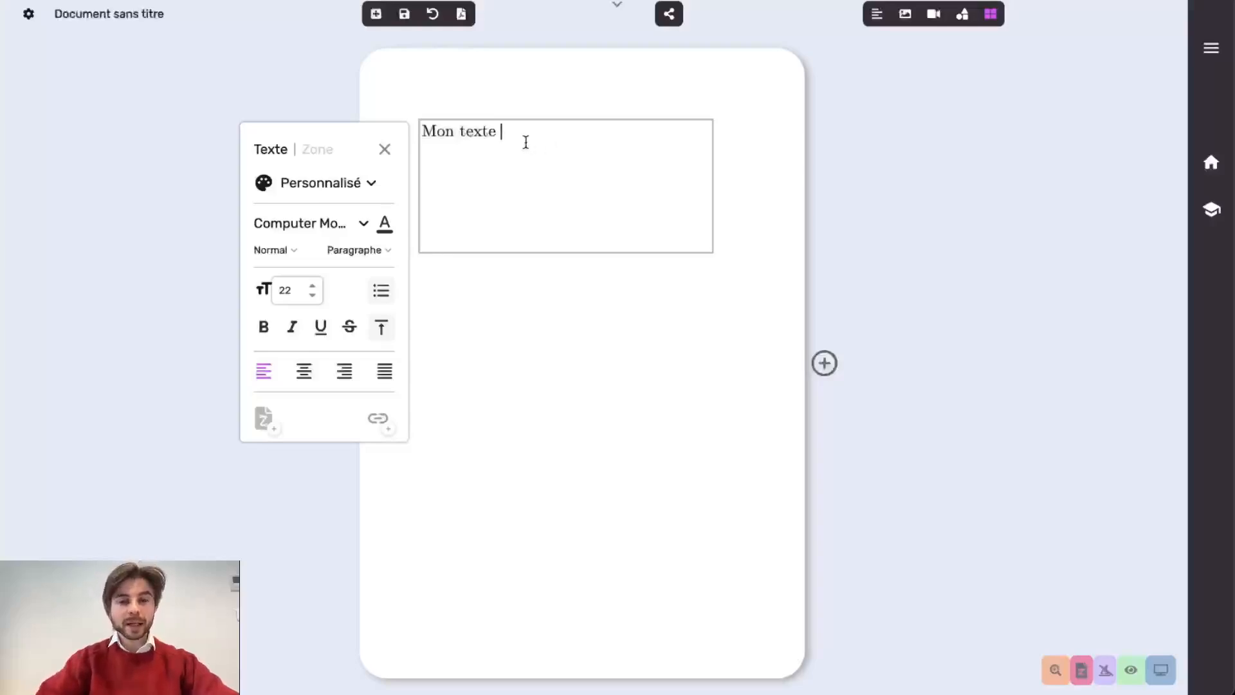
Step: Link the words "Mon texte" to a new z-page titled "Détail 1"
drag(504, 132, 426, 132)
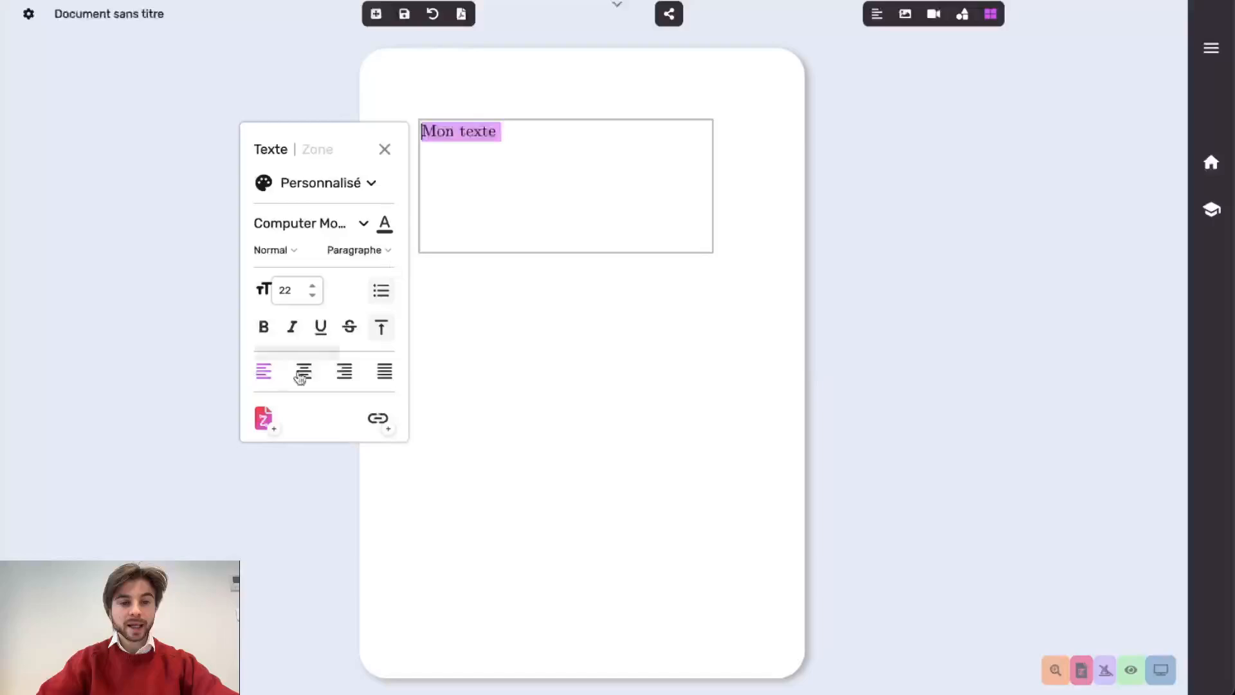
click(263, 420)
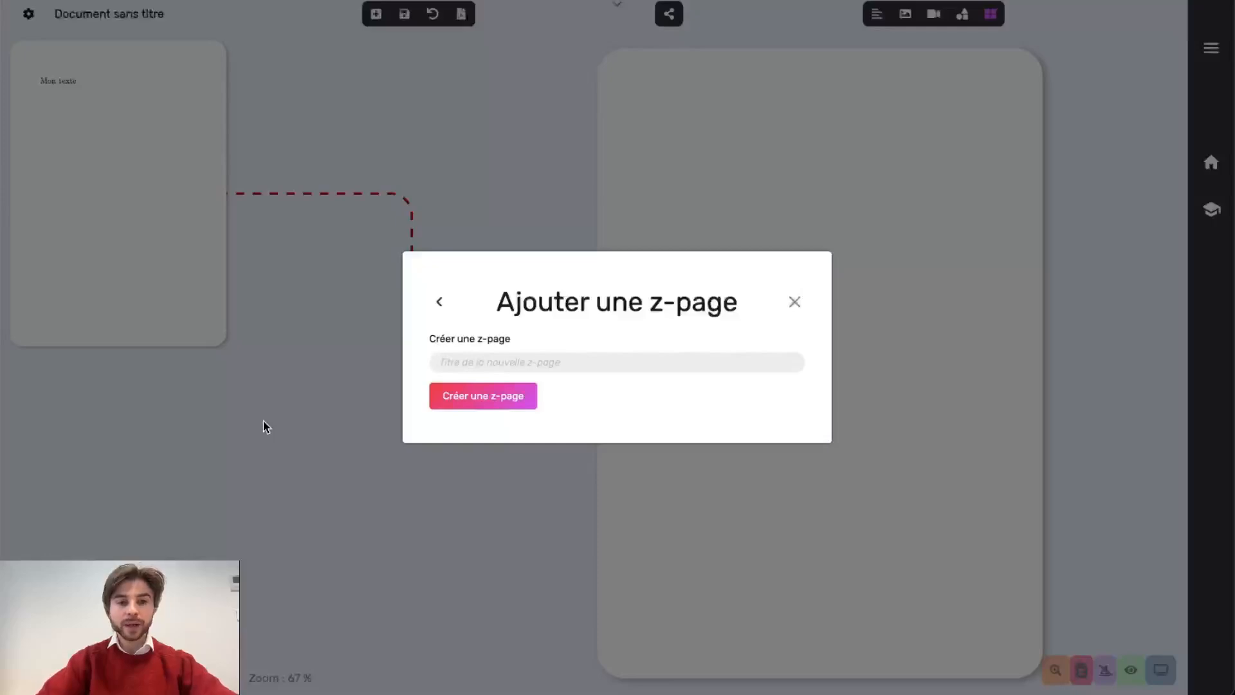
text(D)
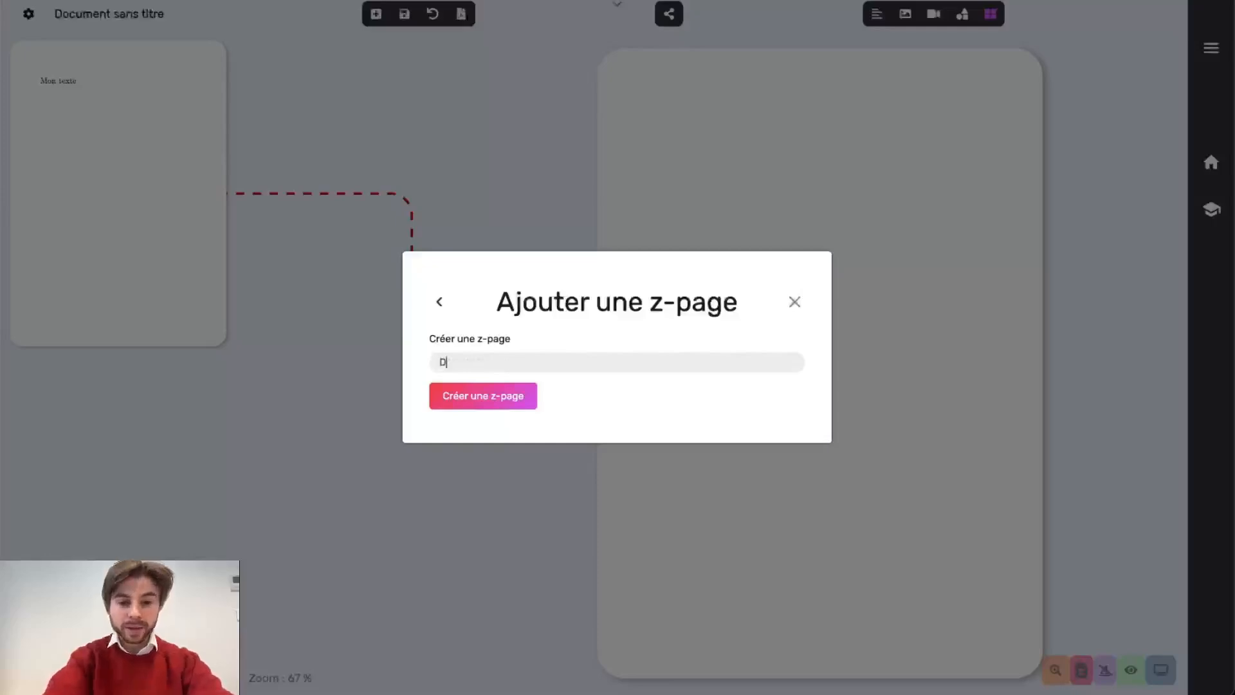
text(étail )
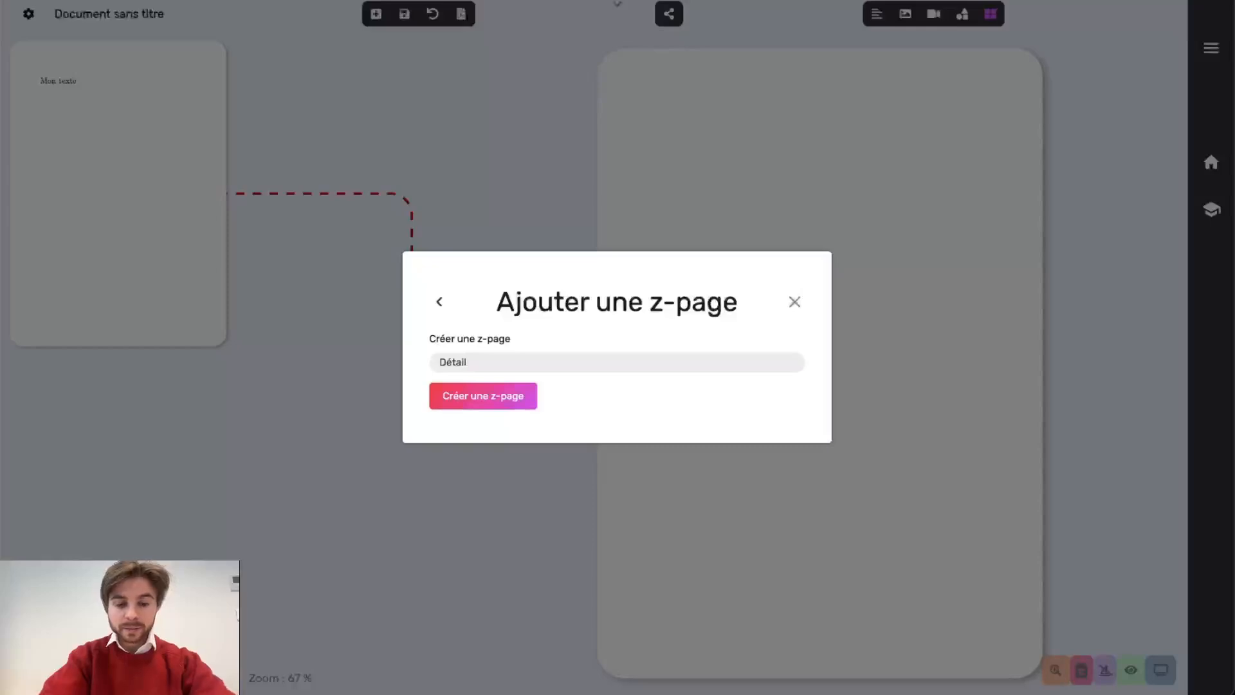
text(1)
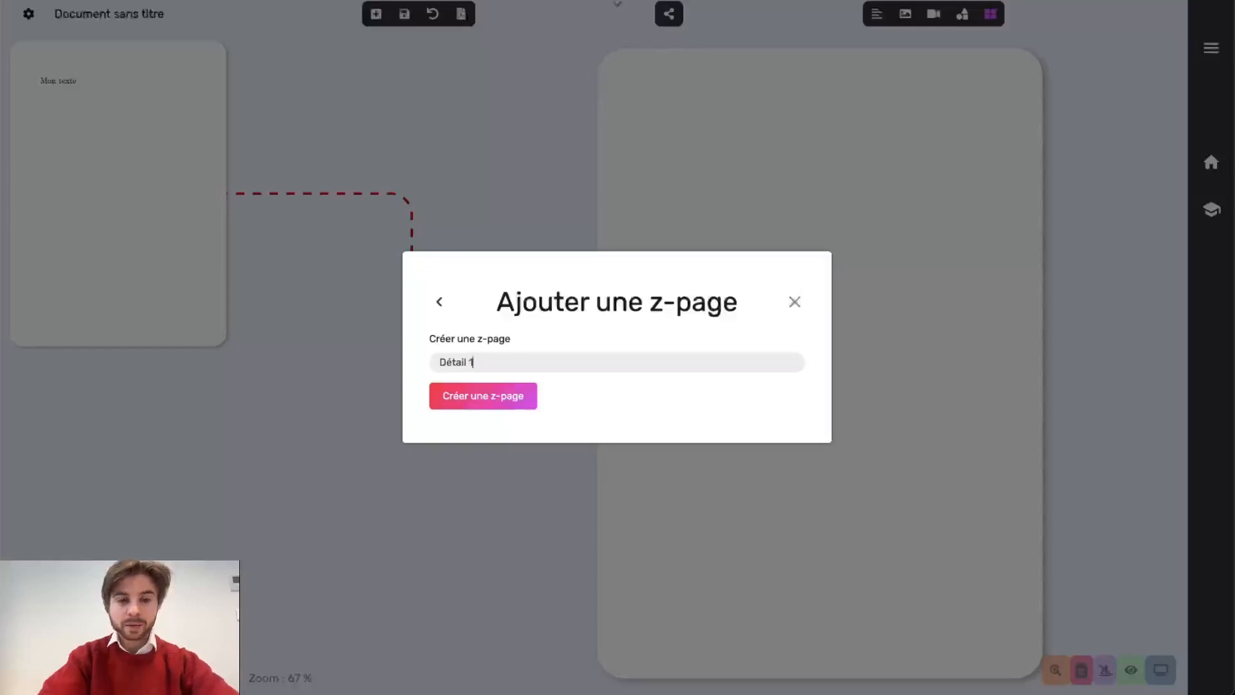
click(465, 402)
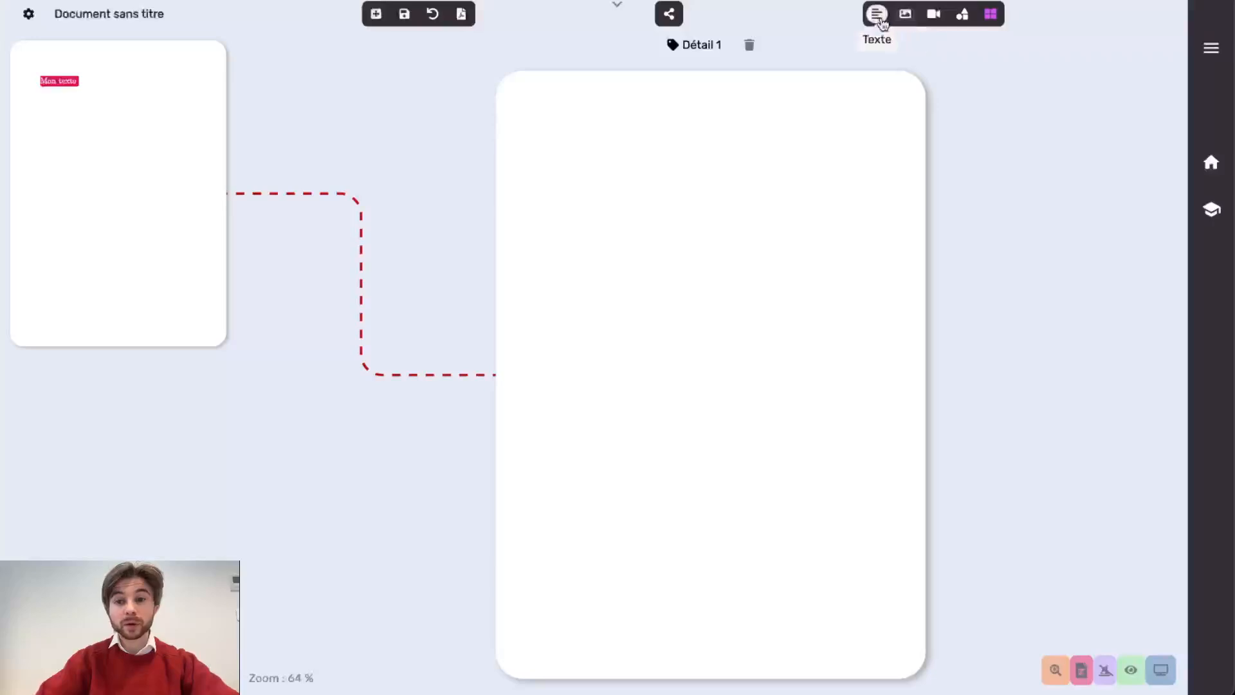
Step: Draw an image zone on the "Détail 1" page and fill it with the square Zeiko logo from the Bureau folder
click(906, 20)
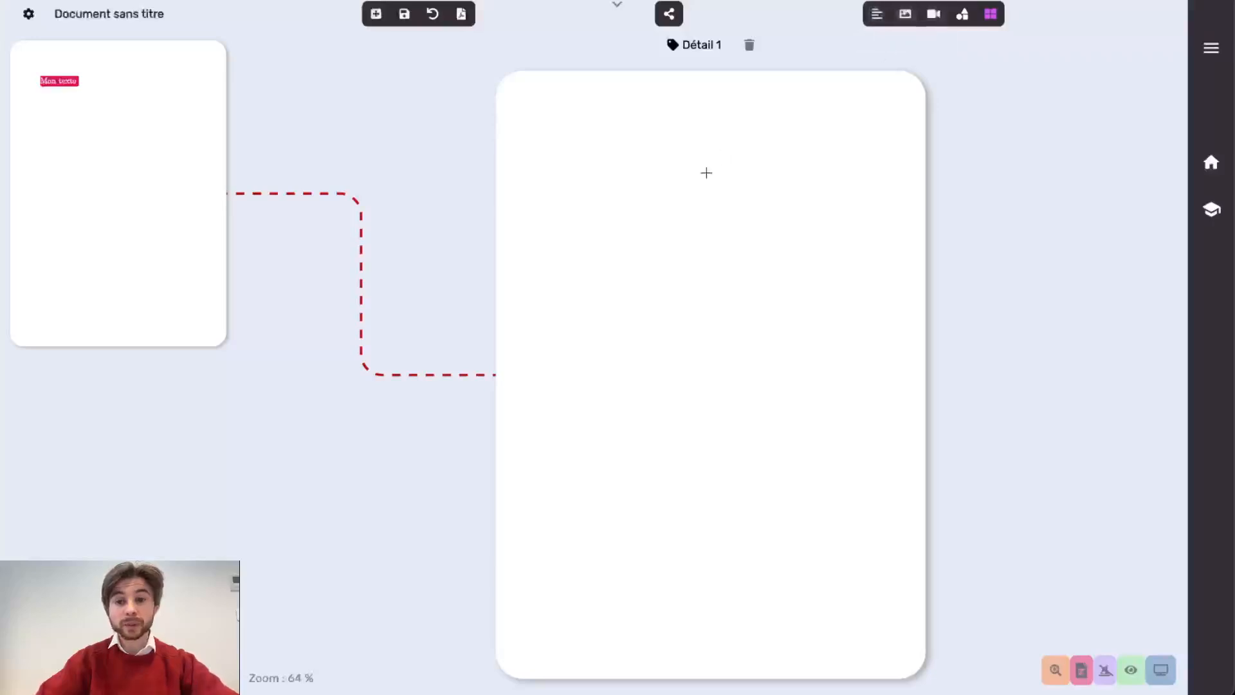
drag(543, 185, 800, 446)
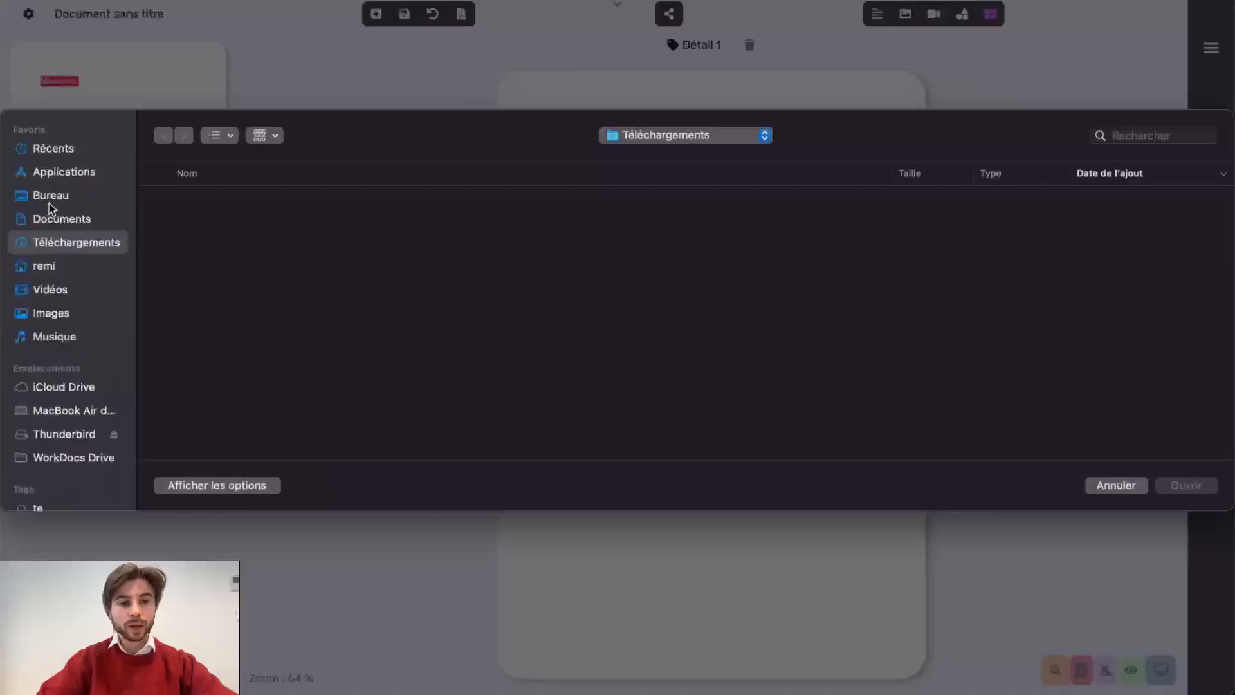
click(51, 195)
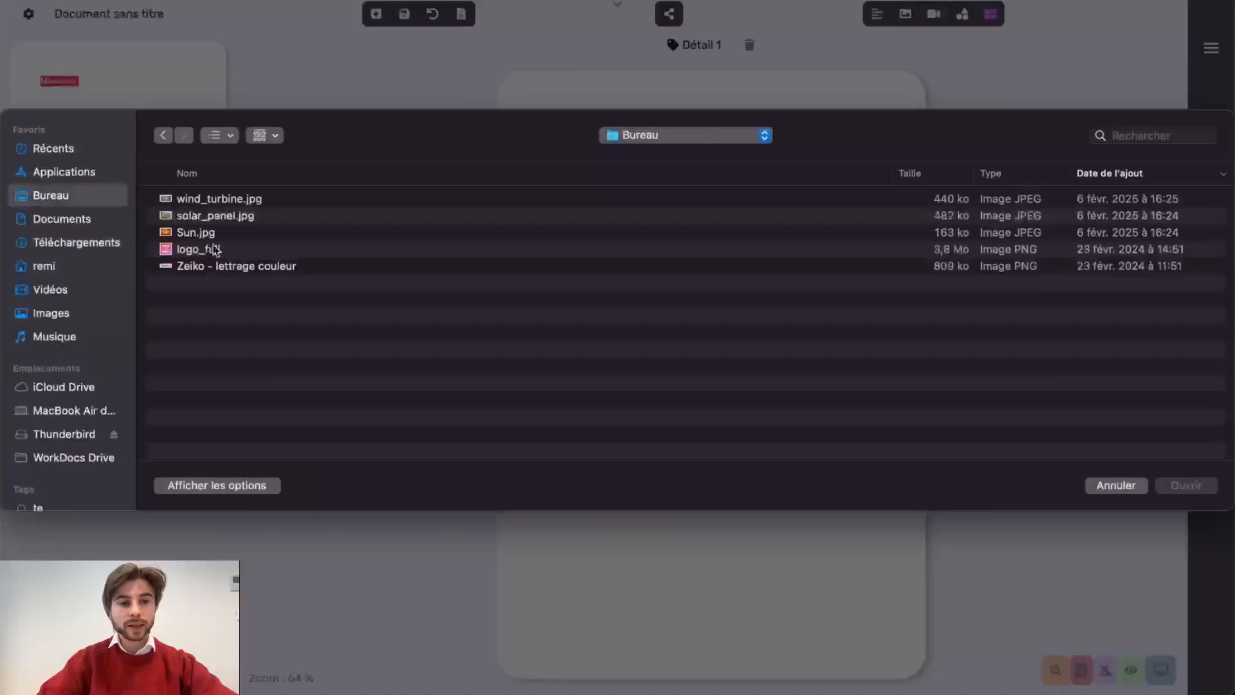
double_click(248, 254)
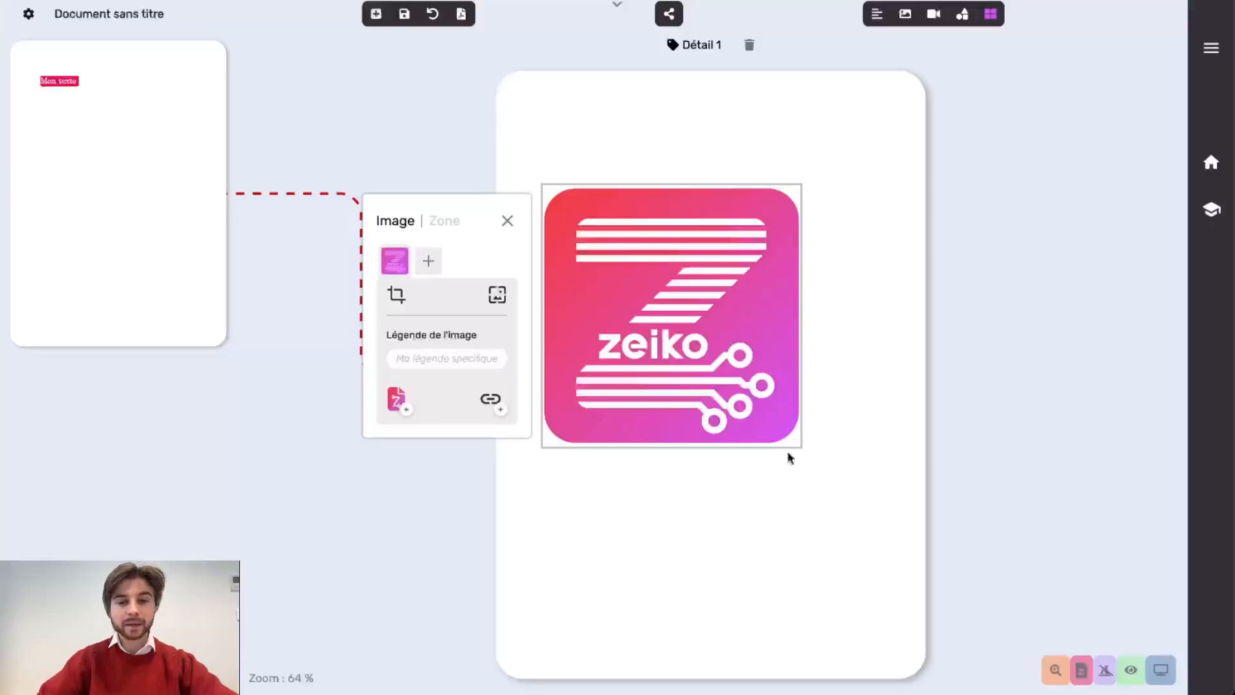
Step: Link the Zeiko logo image to a new z-page titled "Détail plus poussé"
click(399, 406)
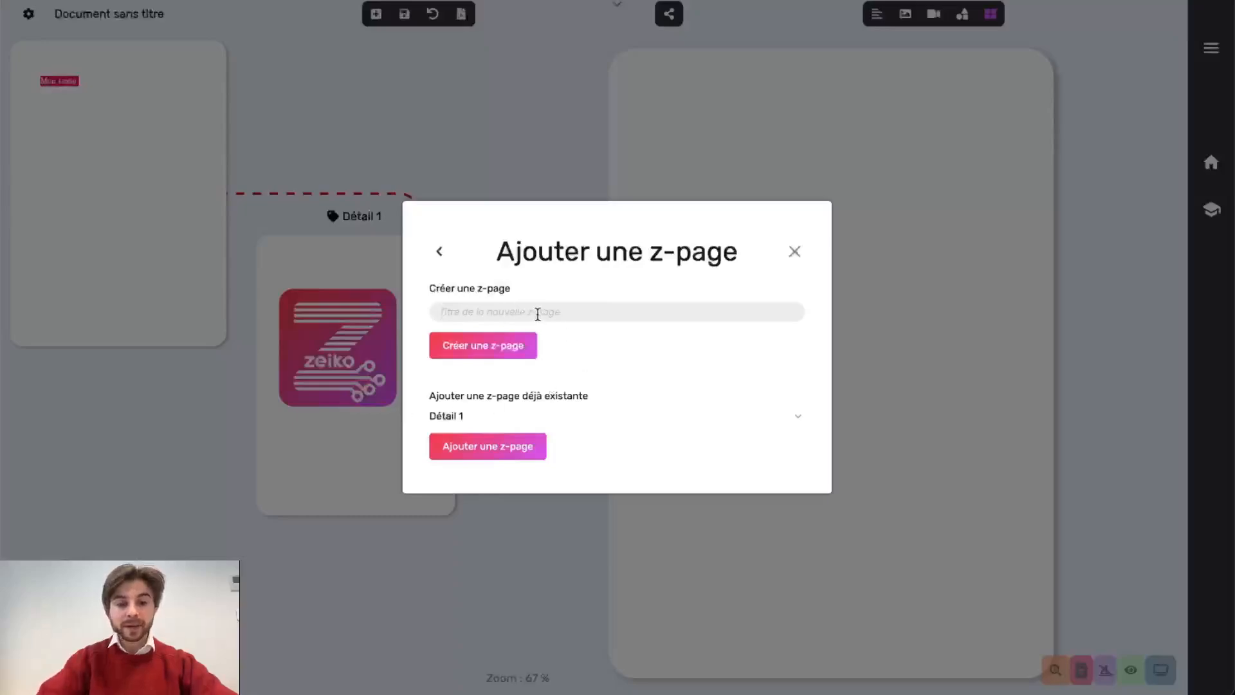
text(Détail 2)
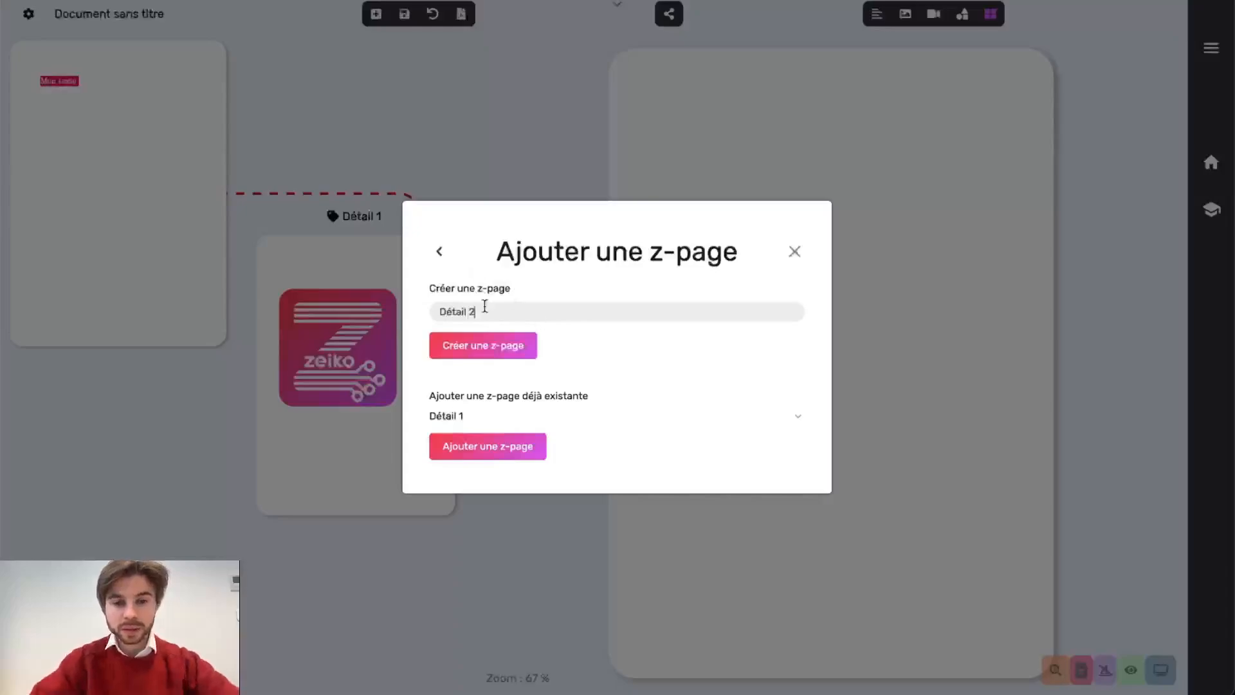
key(BackSpace)
text(plus poussé)
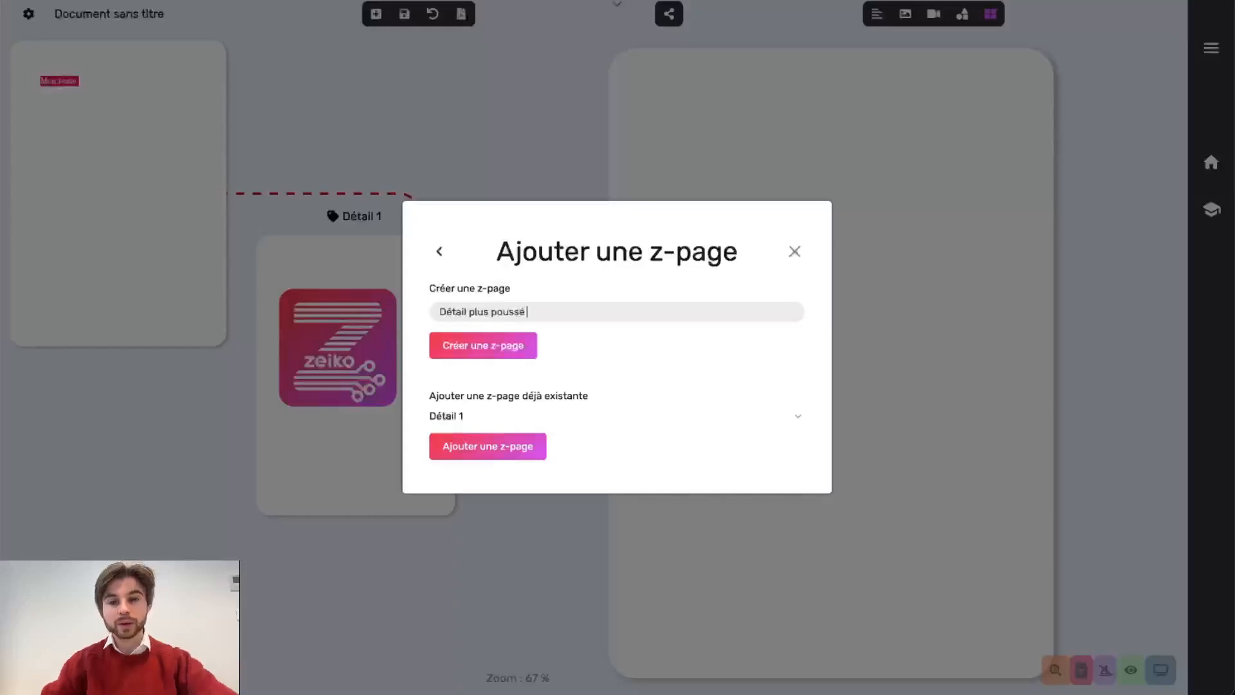
click(483, 348)
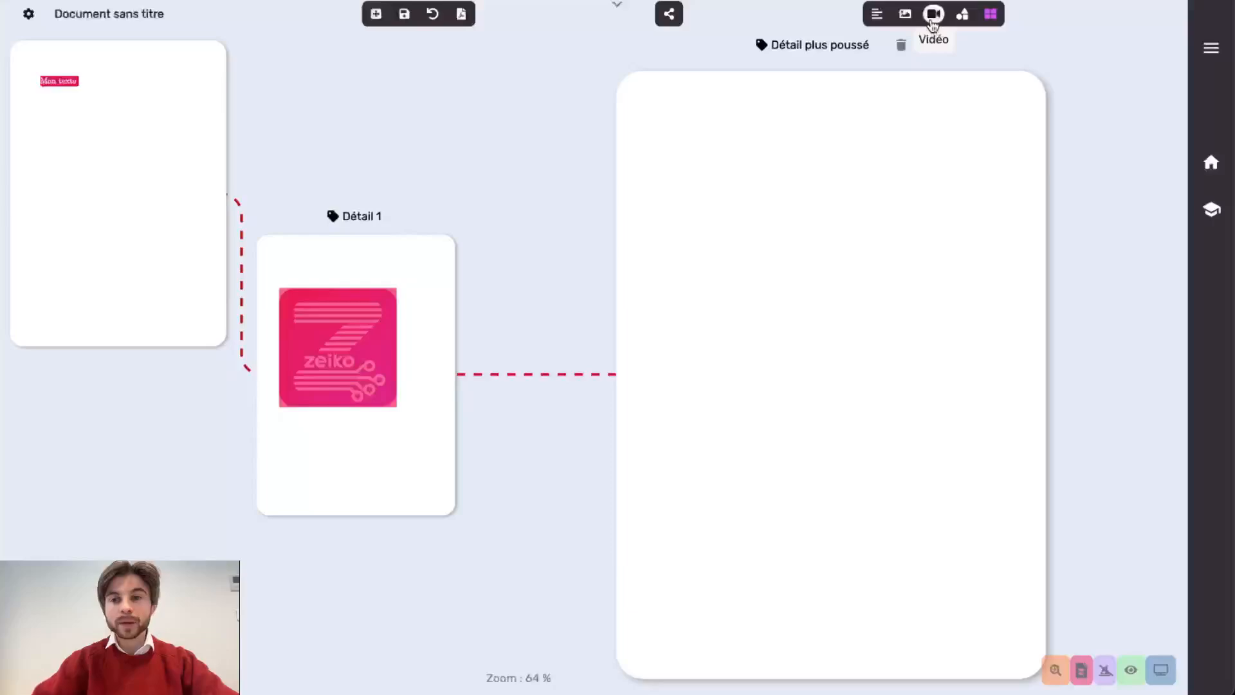
Step: Draw a wide shape zone in the upper half of the "Détail plus poussé" page and turn it into the wallet icon
mouse_move(679, 228)
mouse_down()
mouse_move(781, 334)
mouse_move(981, 433)
mouse_up()
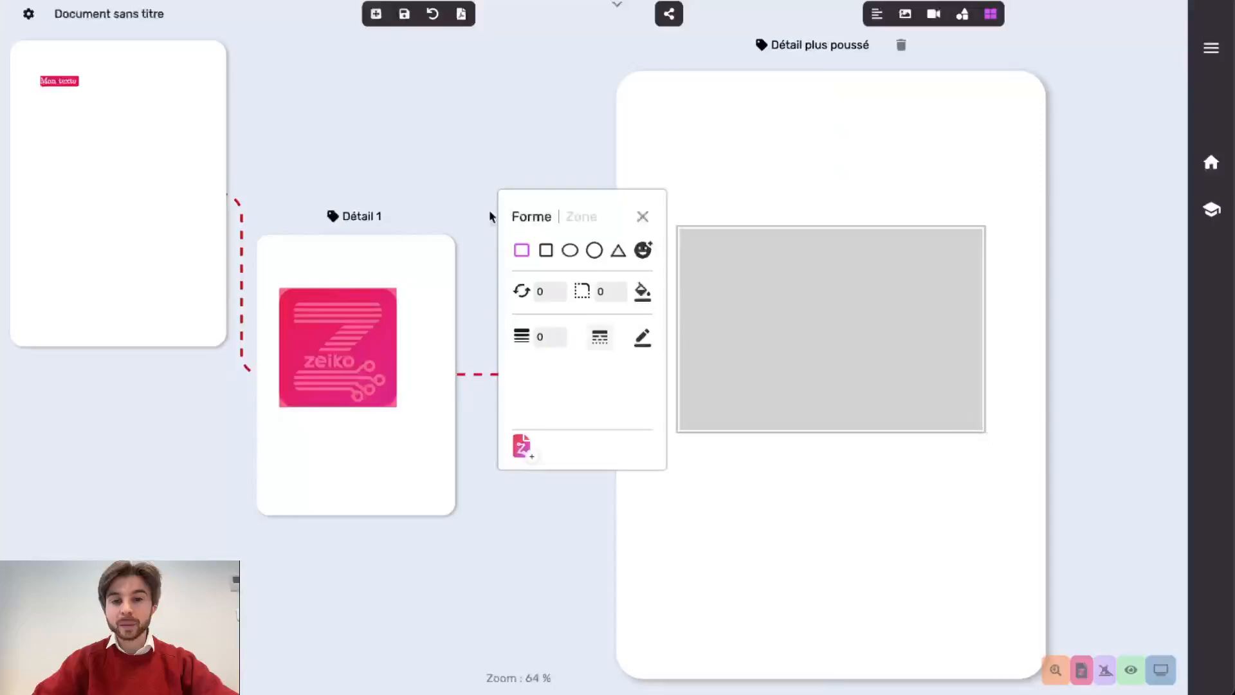
click(642, 255)
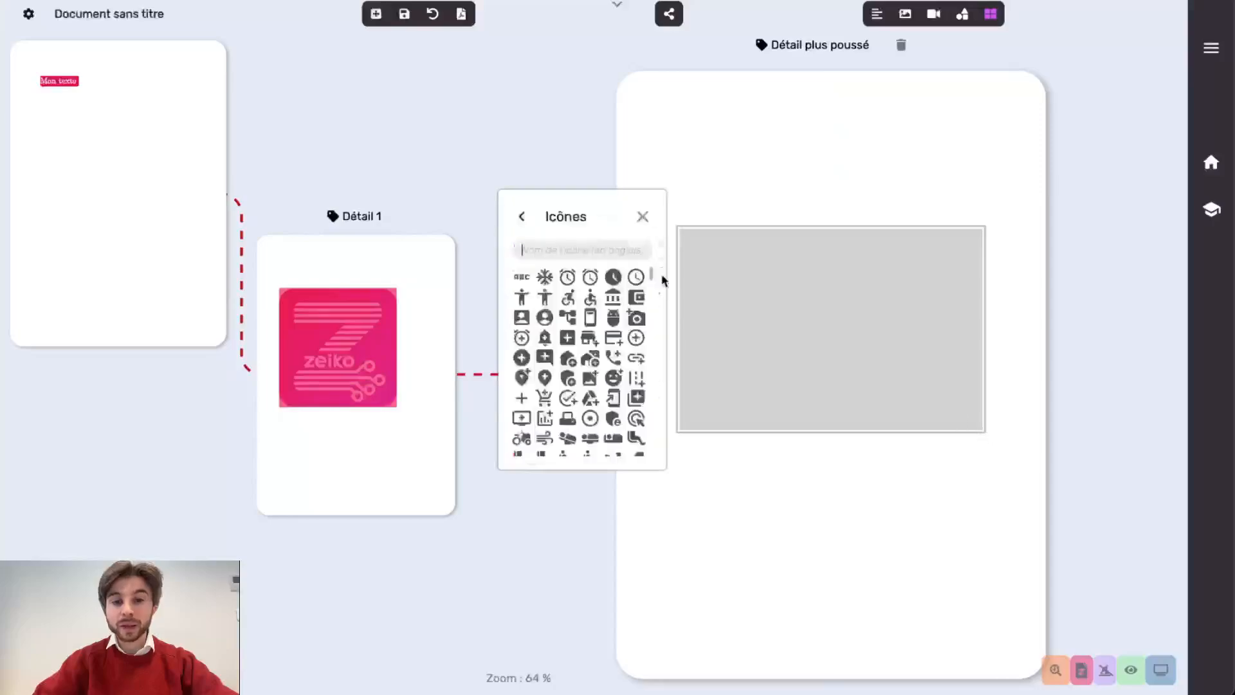
click(636, 298)
click(522, 219)
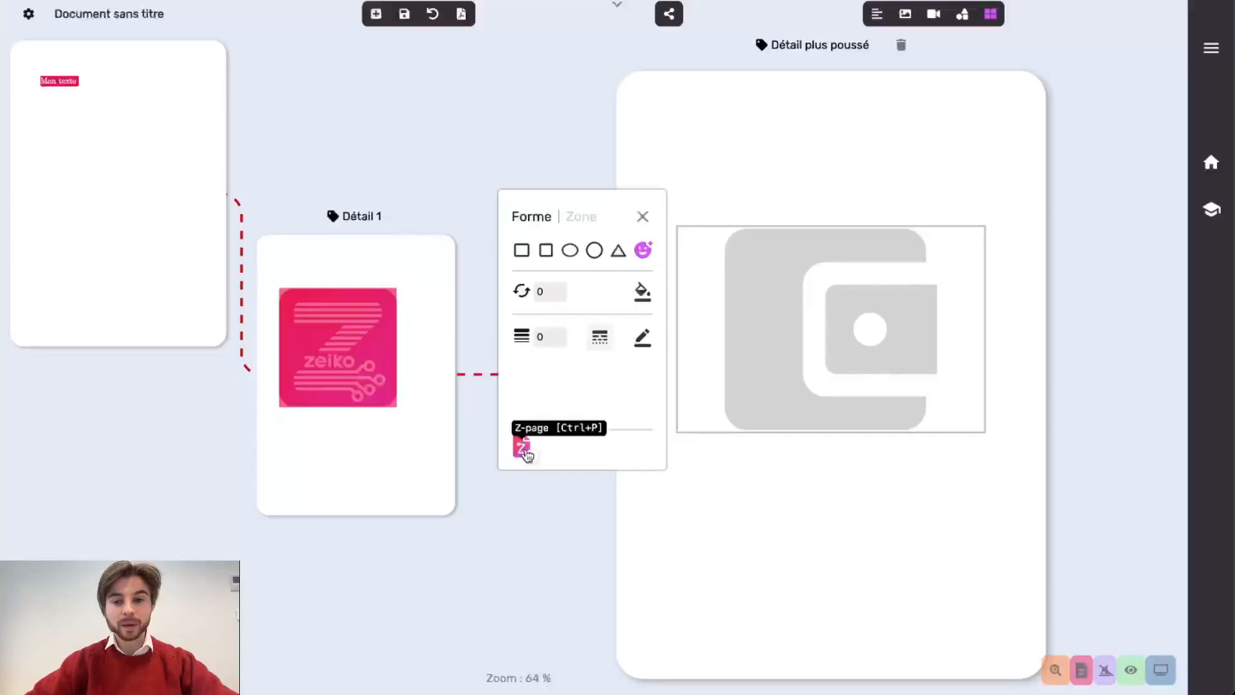
Step: Replace the shape's wallet icon with the AccountBalance icon
click(643, 249)
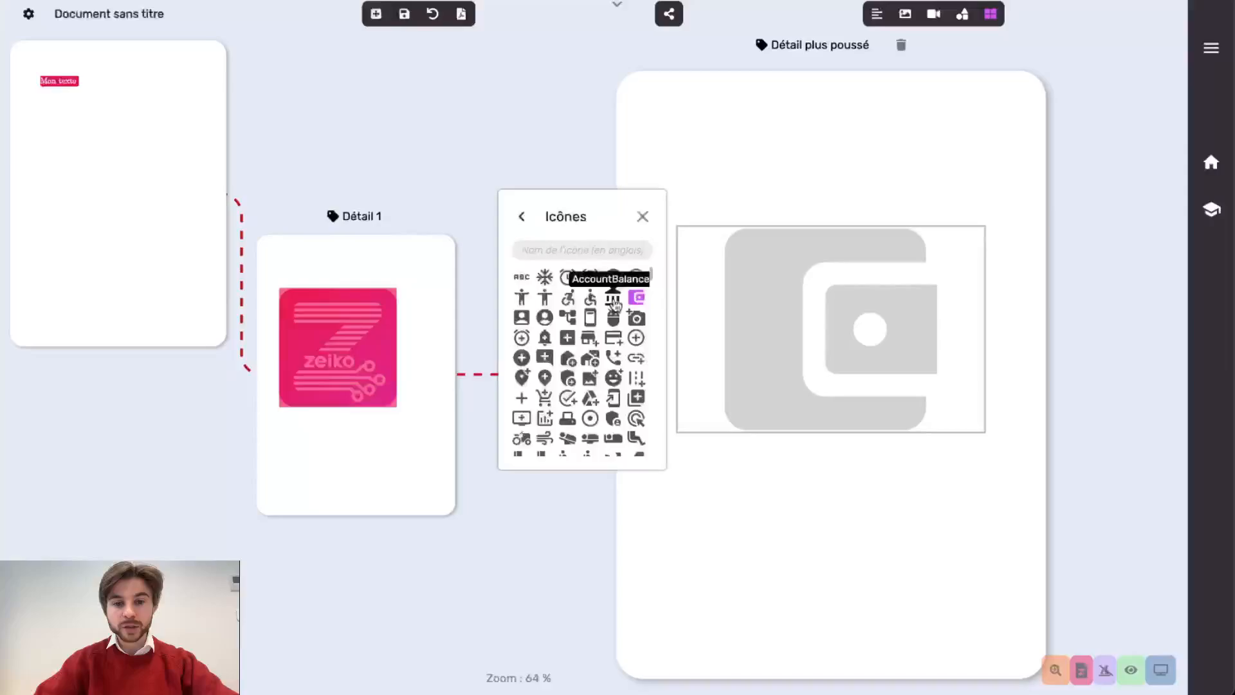
click(614, 302)
click(522, 217)
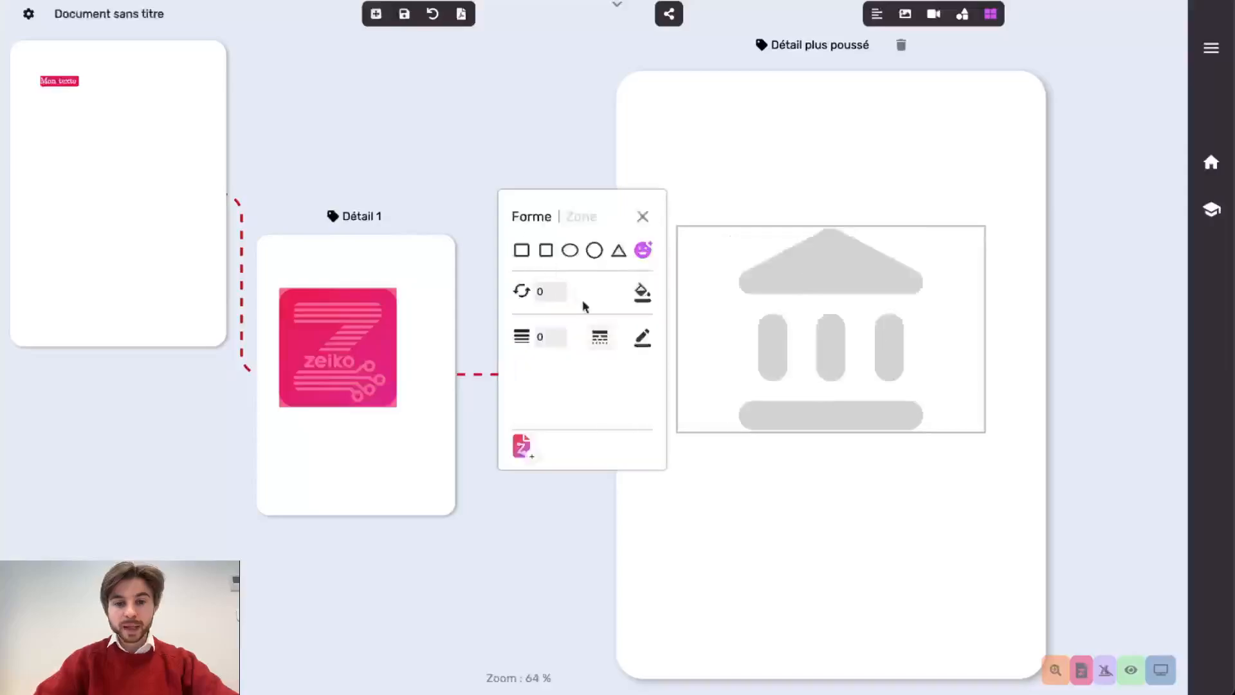
Step: Link the bank icon to a new z-page titled "Détail encore plus poussé"
click(520, 458)
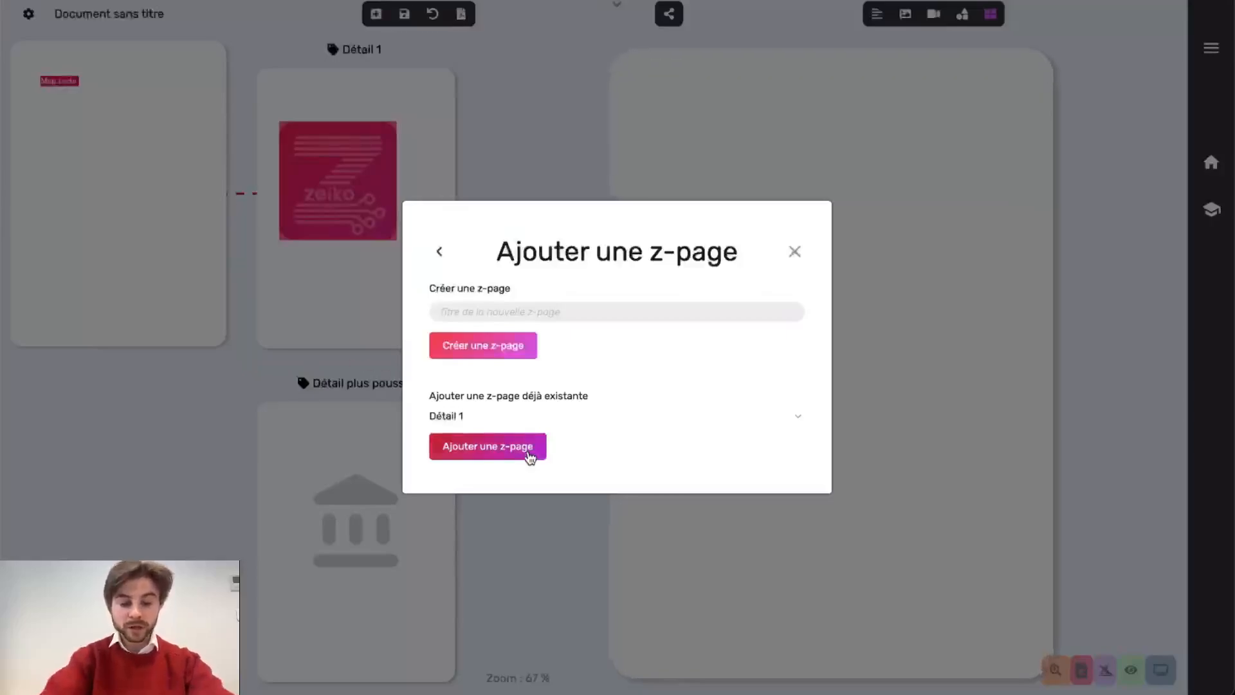
click(433, 312)
text(D)
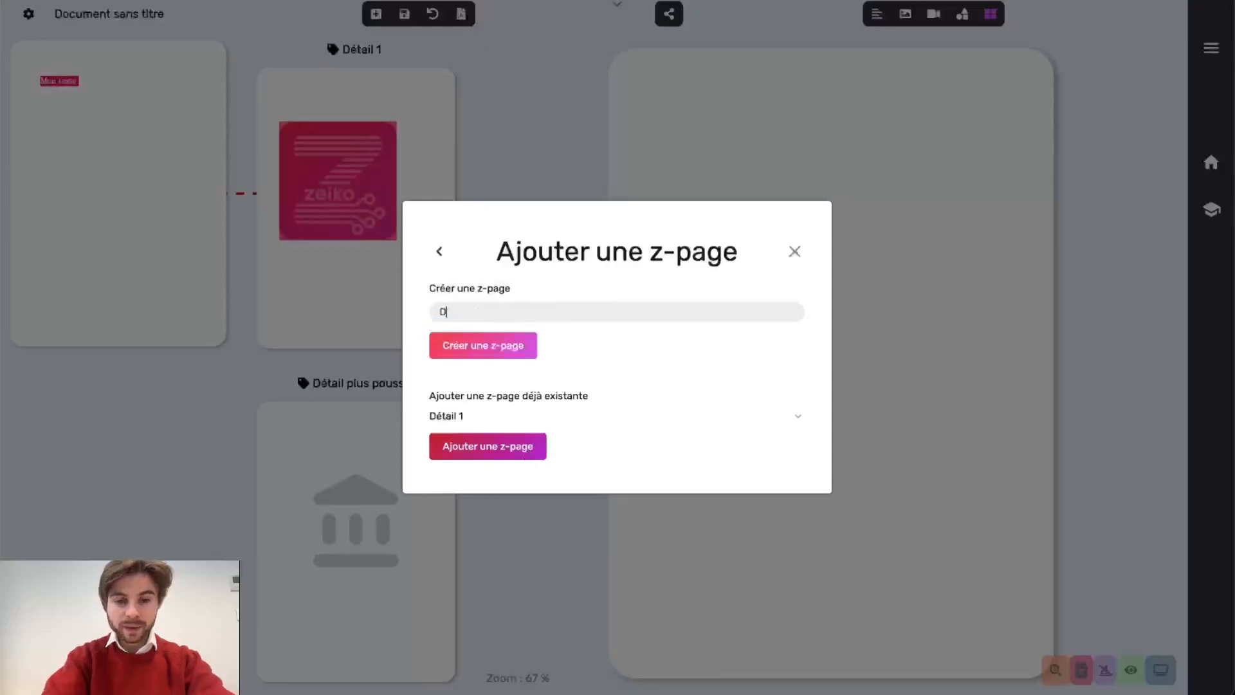
text(étail en)
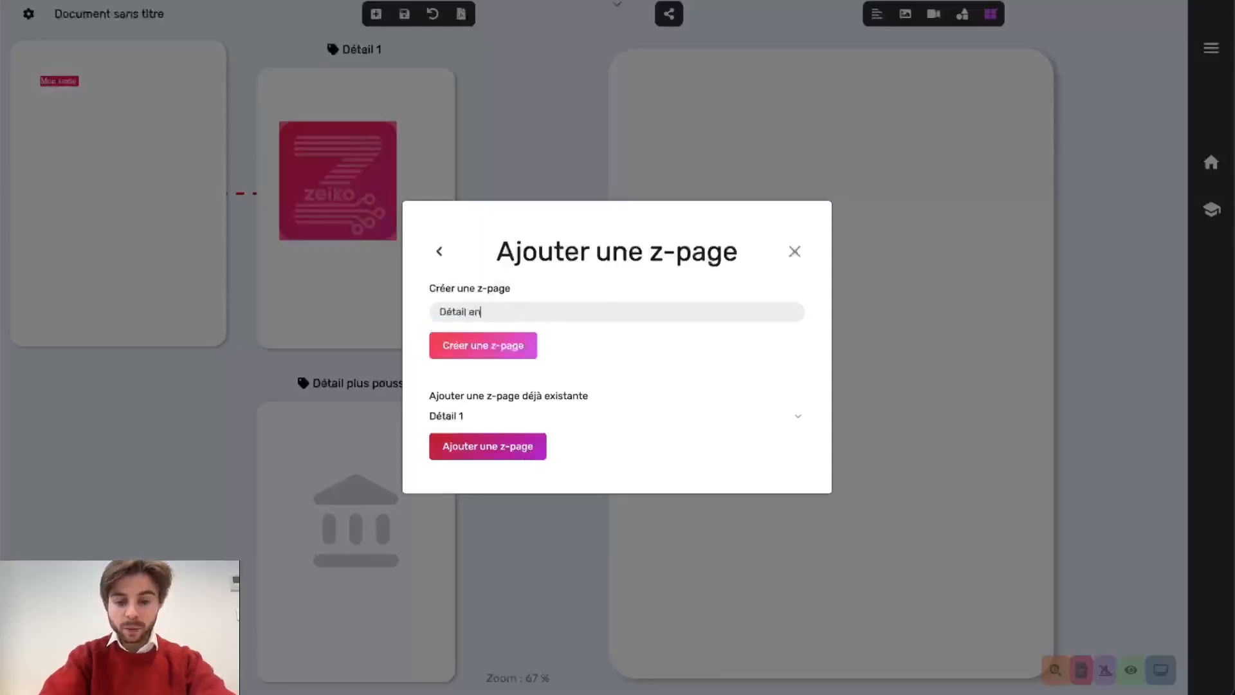
text(cor epp)
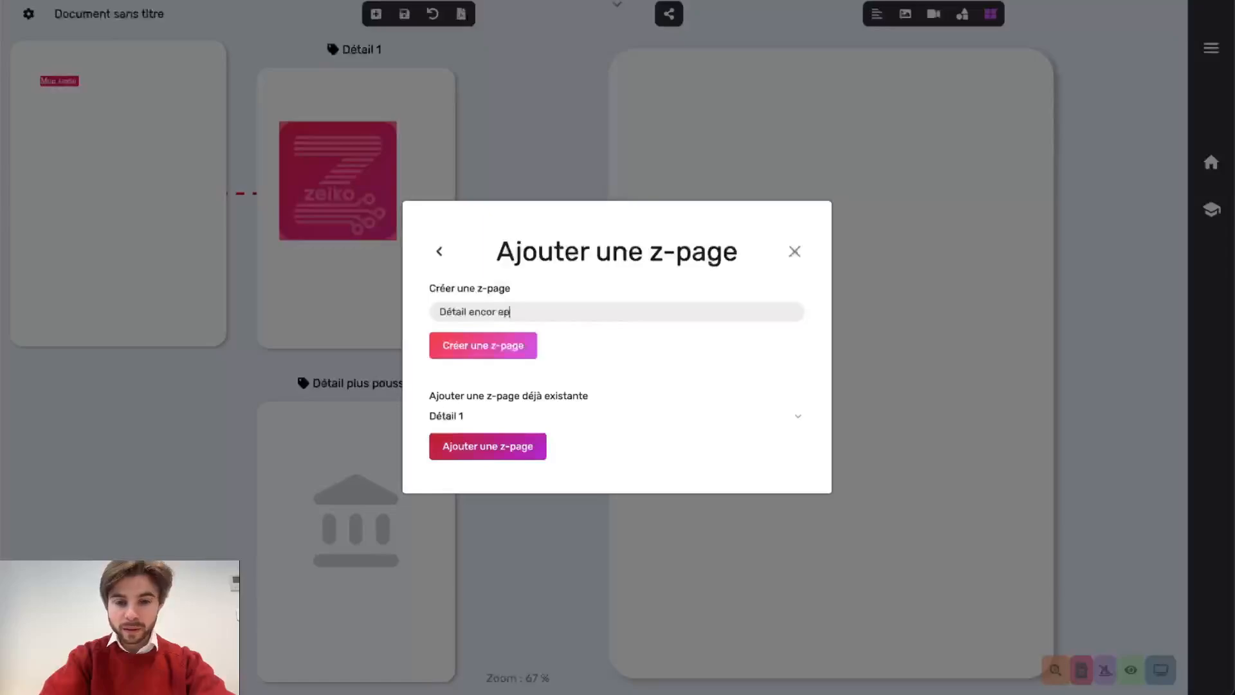
key(BackSpace)
key(BackSpace)
text(e plus poussé)
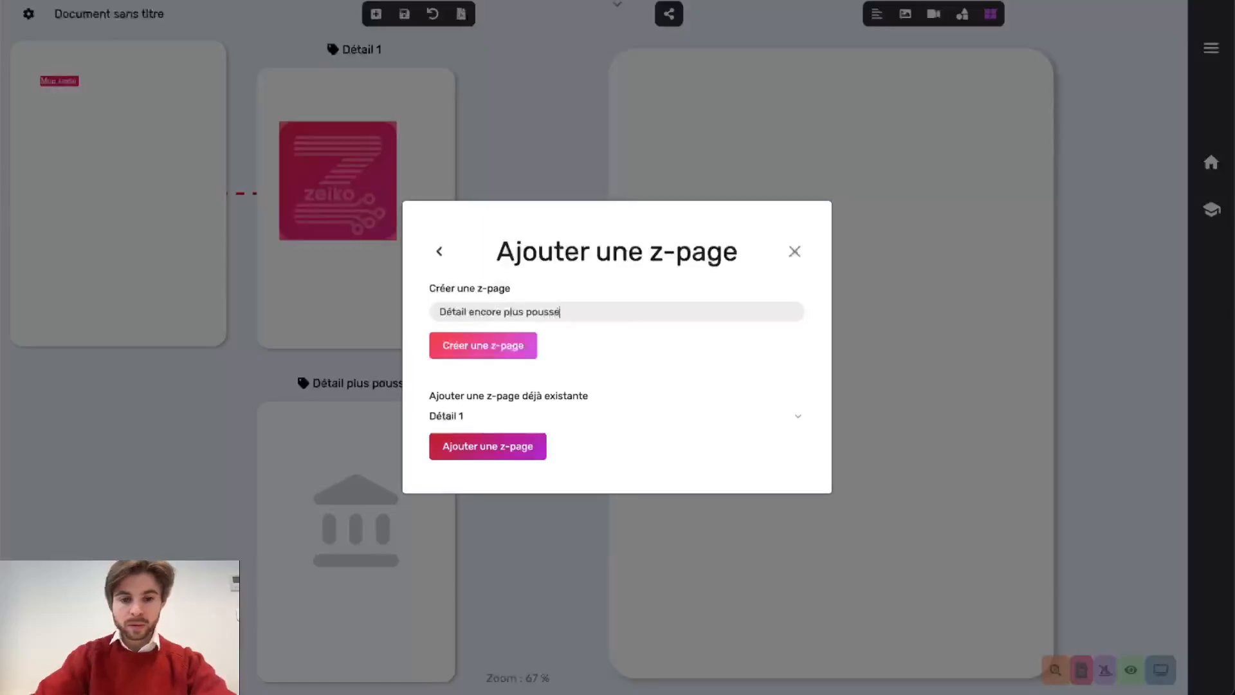
click(508, 348)
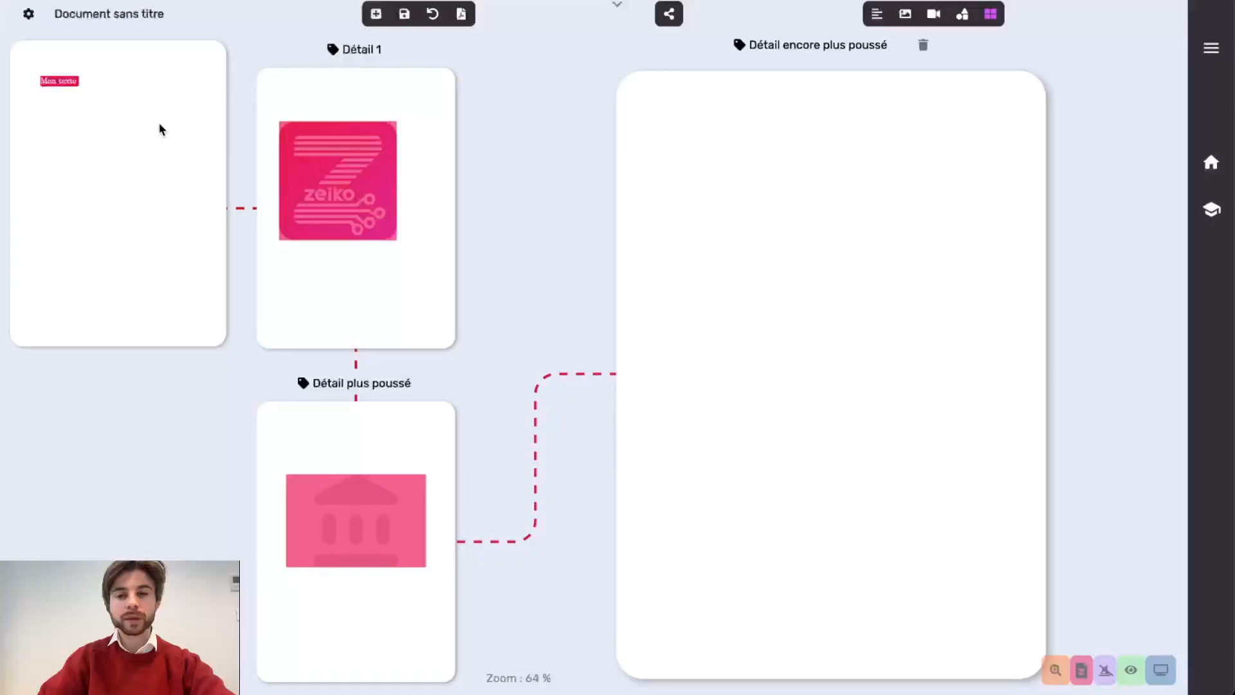
Step: Draw a small rectangle shape in the upper middle of the "Détail encore plus poussé" page
click(994, 15)
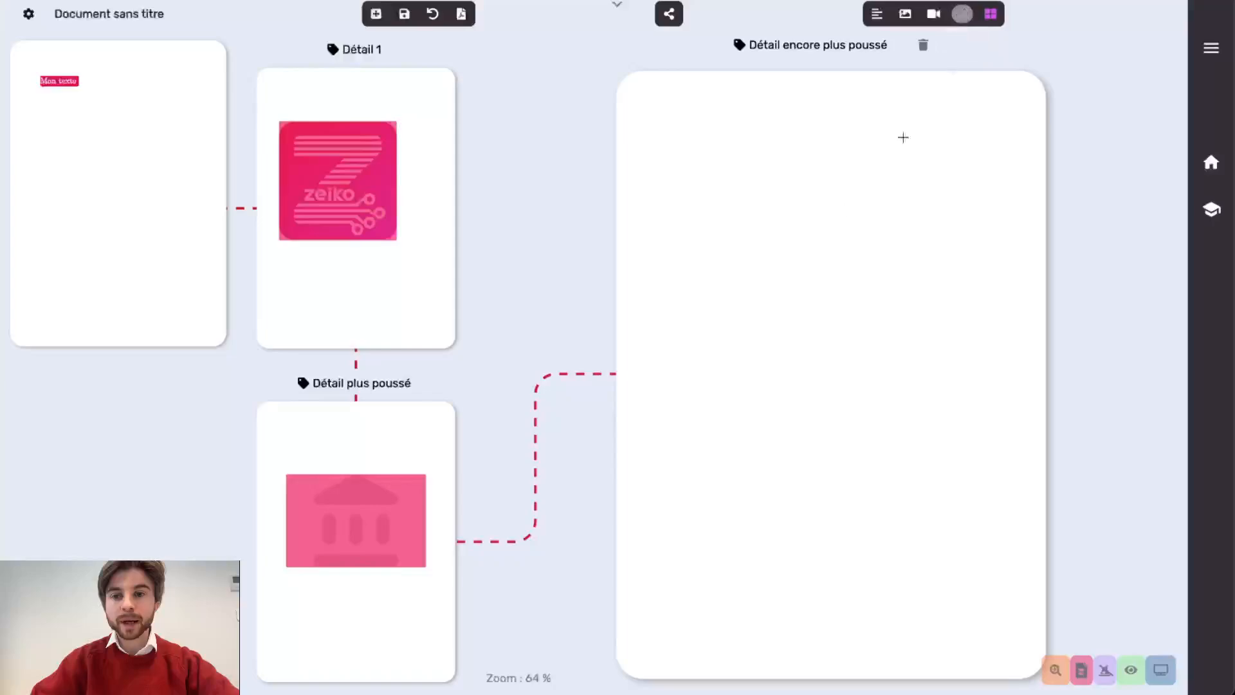
click(772, 205)
click(925, 86)
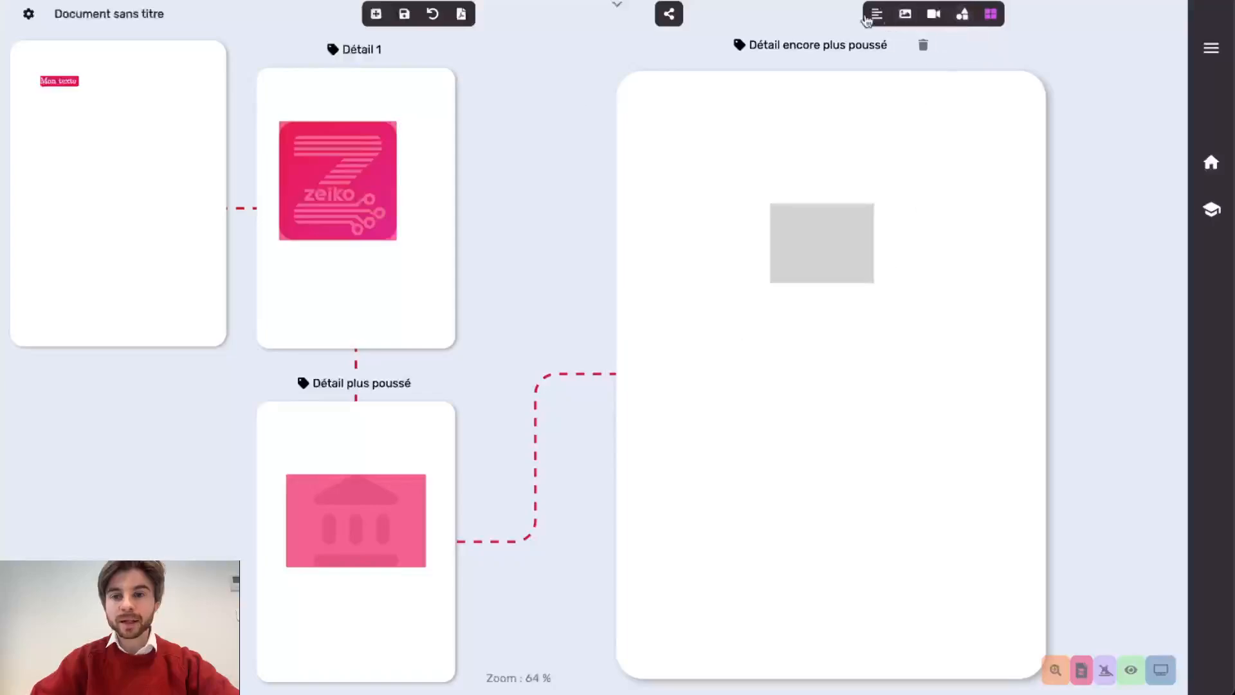
Step: Add a text zone reading "cxcxcw" to the "Détail encore plus poussé" page and place it just beneath the grey rectangle
drag(783, 147, 834, 194)
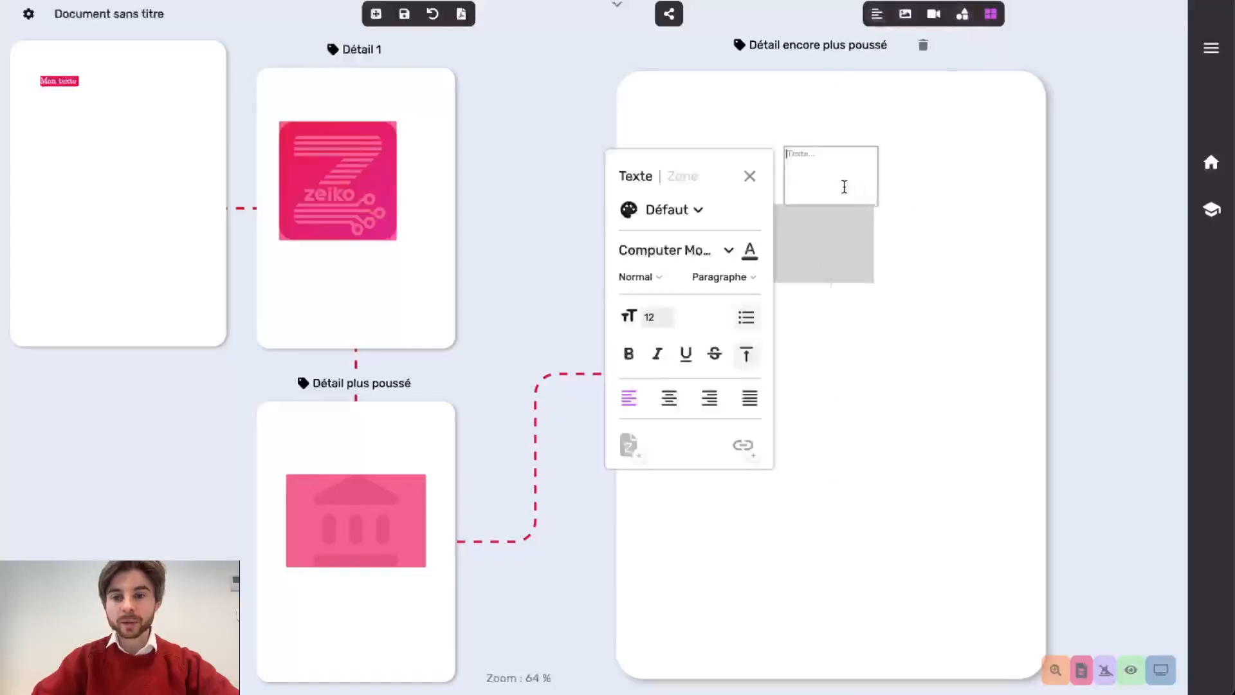
key(alt+space)
click(840, 178)
text(cxcxcw)
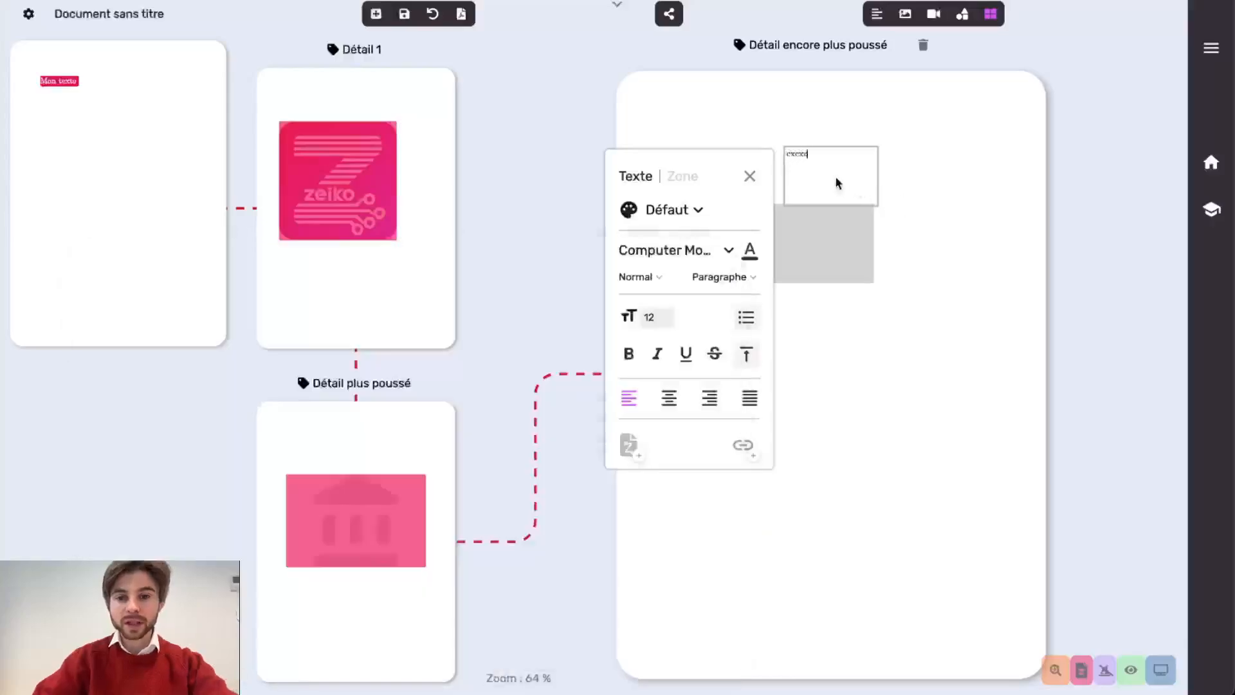
click(897, 181)
drag(875, 203, 828, 298)
click(962, 270)
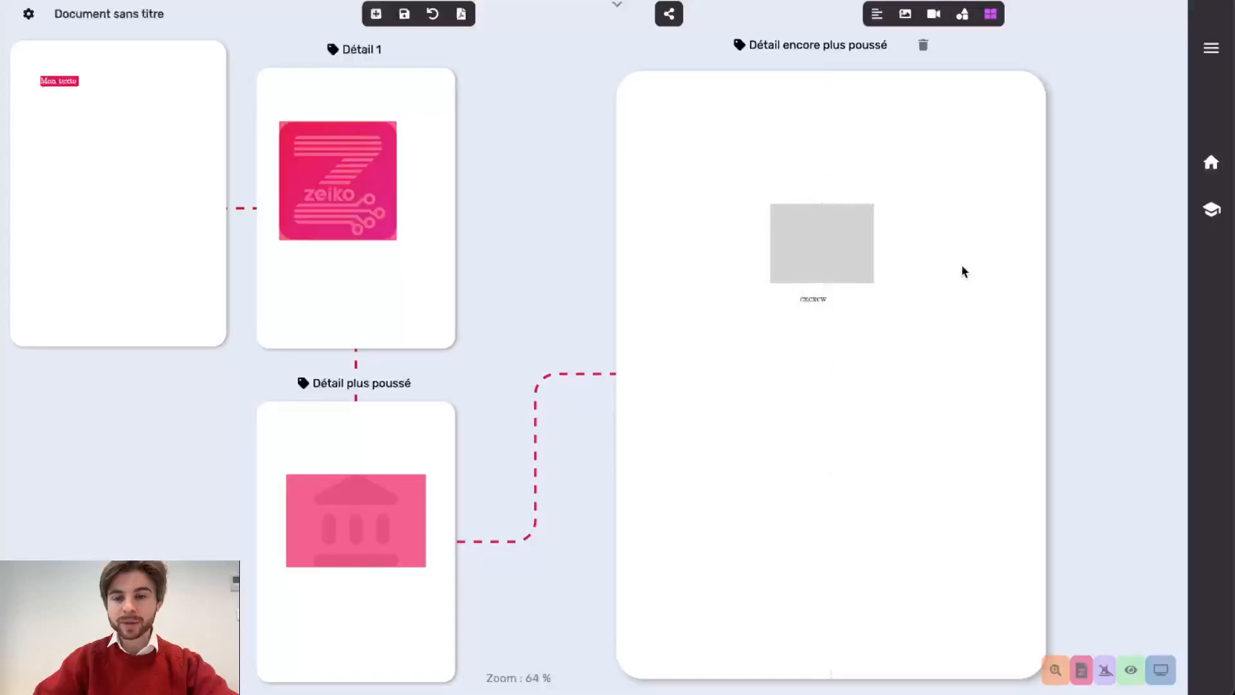
Step: Draw a block zone around the grey rectangle and its text, and dismiss the presentation mode tip
click(990, 14)
drag(731, 160, 901, 346)
click(719, 254)
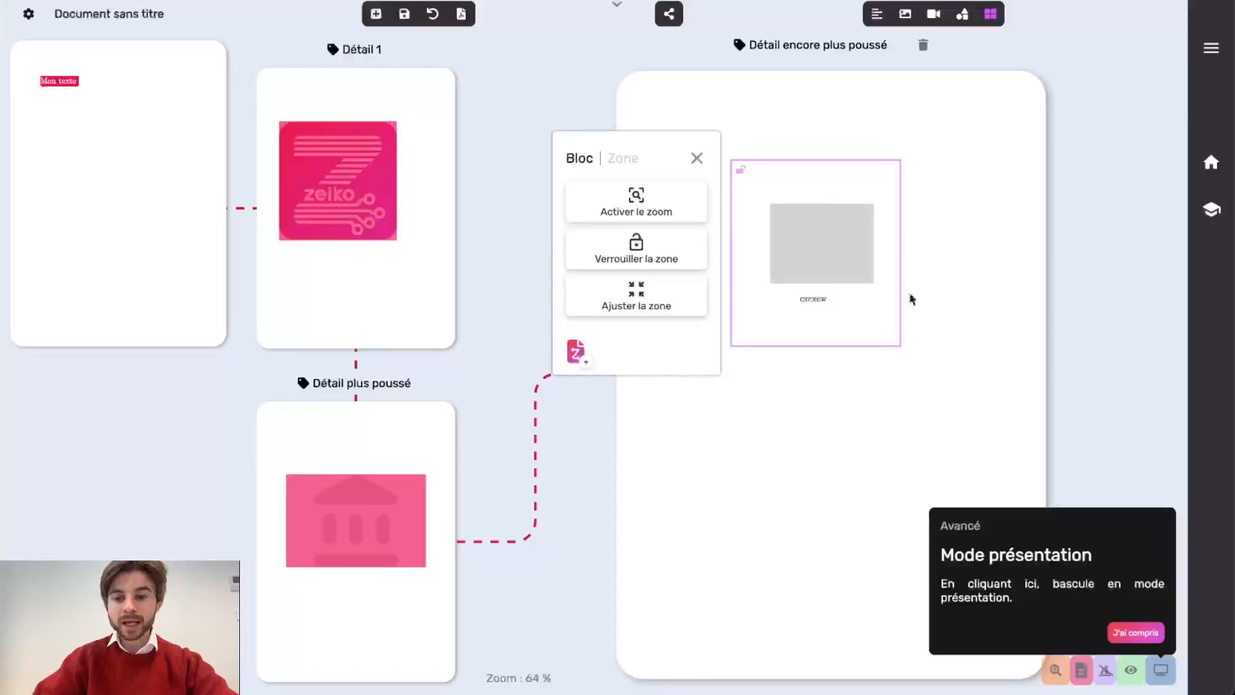
click(1135, 632)
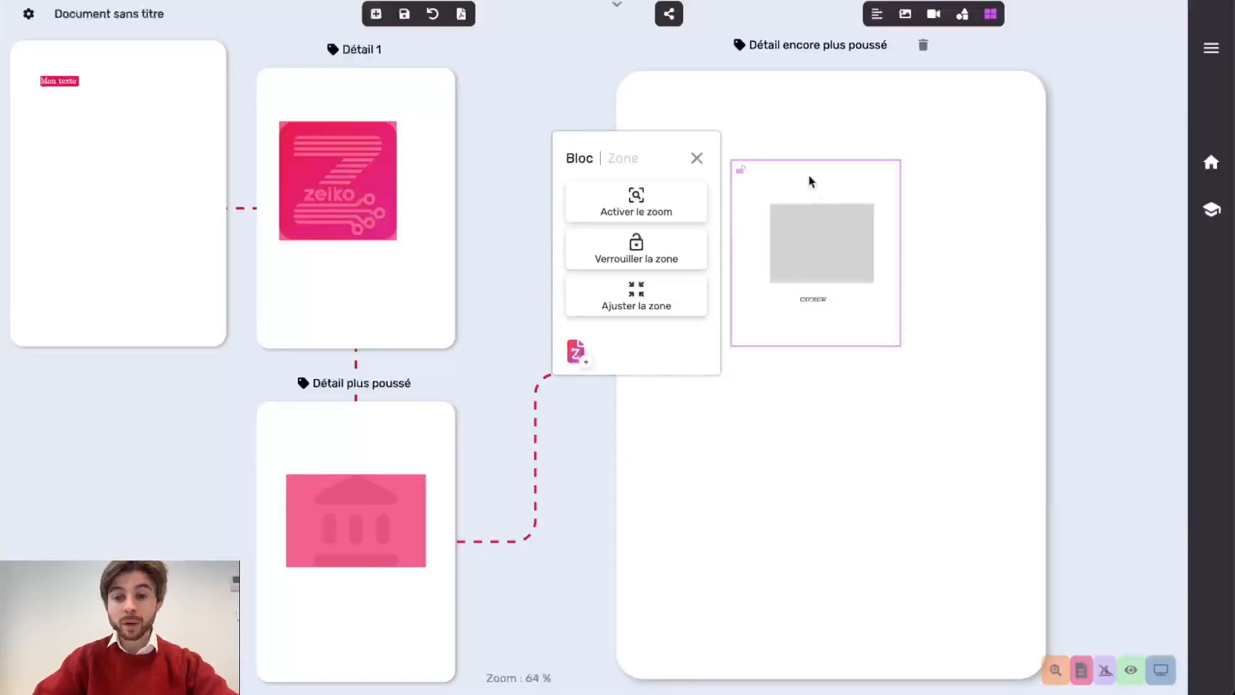
Step: Move the block with its contents slightly lower and to the right on the page
click(789, 181)
drag(763, 180, 794, 227)
click(793, 227)
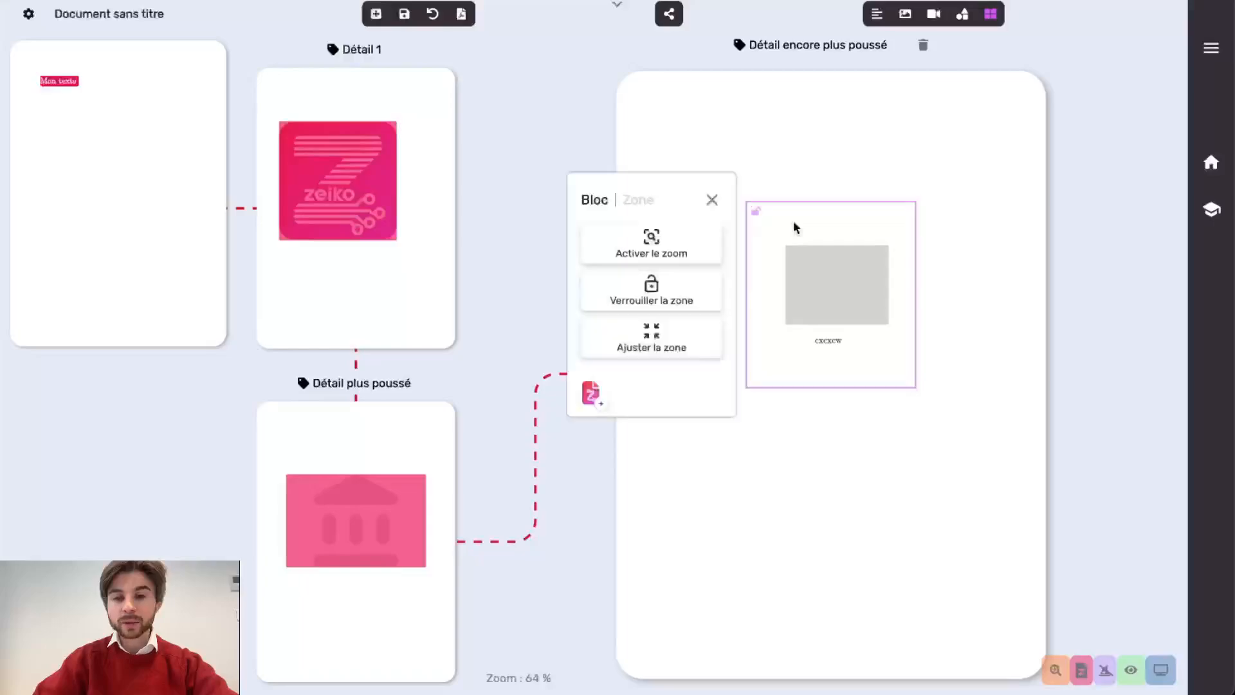
Step: Lock the block's zone, shift the block slightly higher as one unit, and unlock it again
click(706, 293)
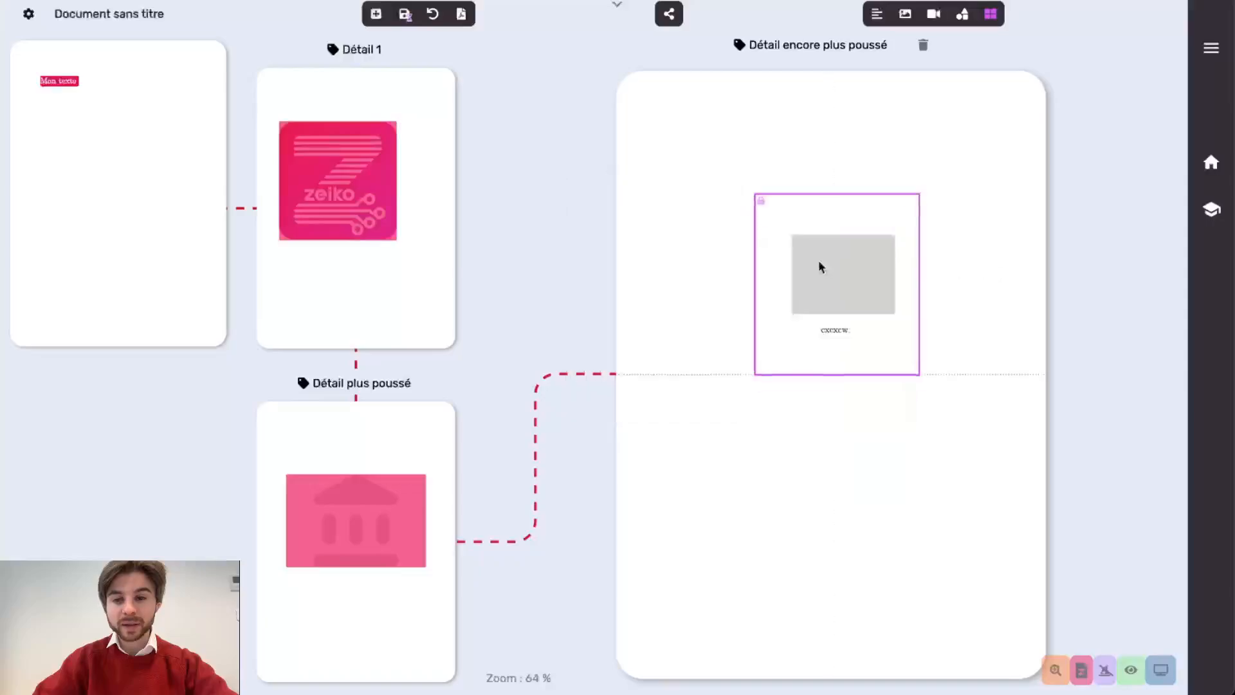
drag(824, 295, 834, 272)
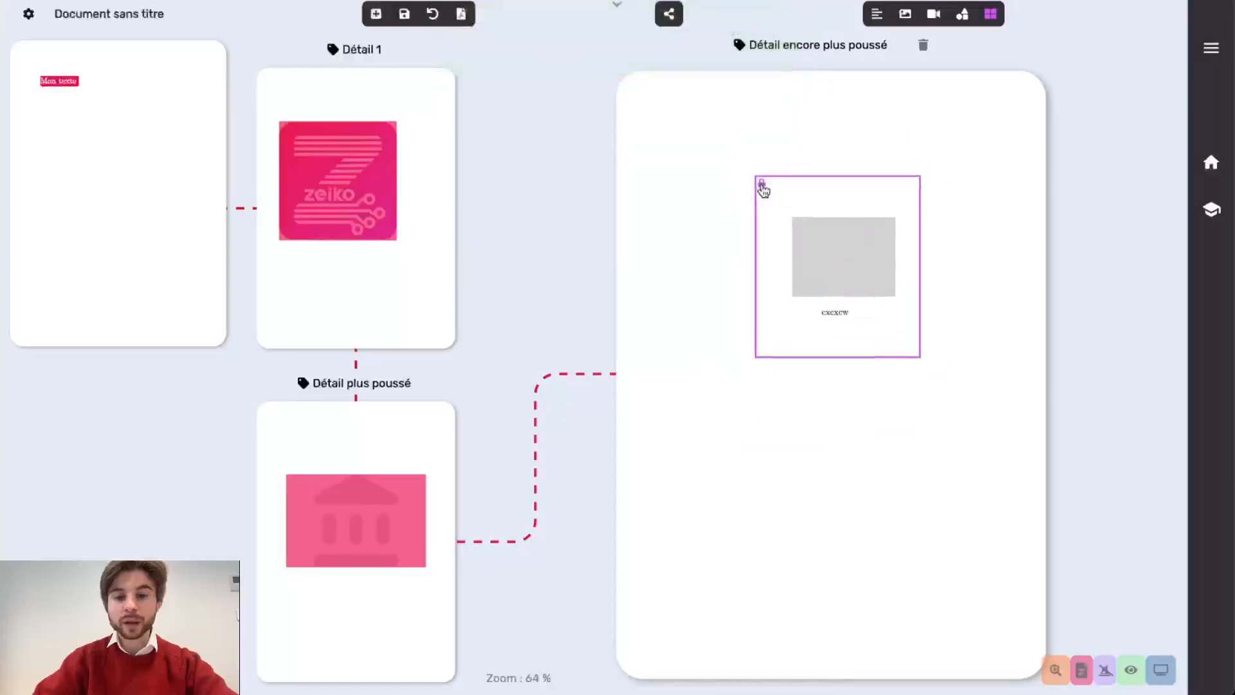
click(762, 186)
click(763, 203)
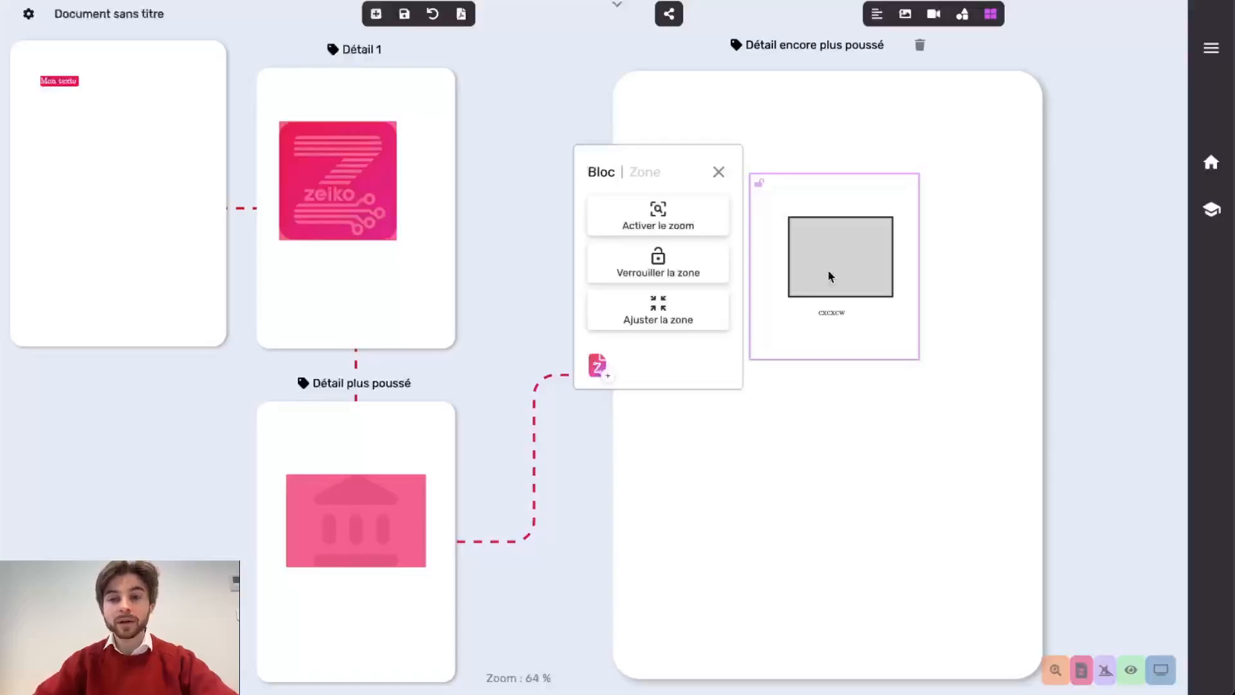
Step: Link the block to a new z-page titled "Détail hyper poussé"
click(597, 365)
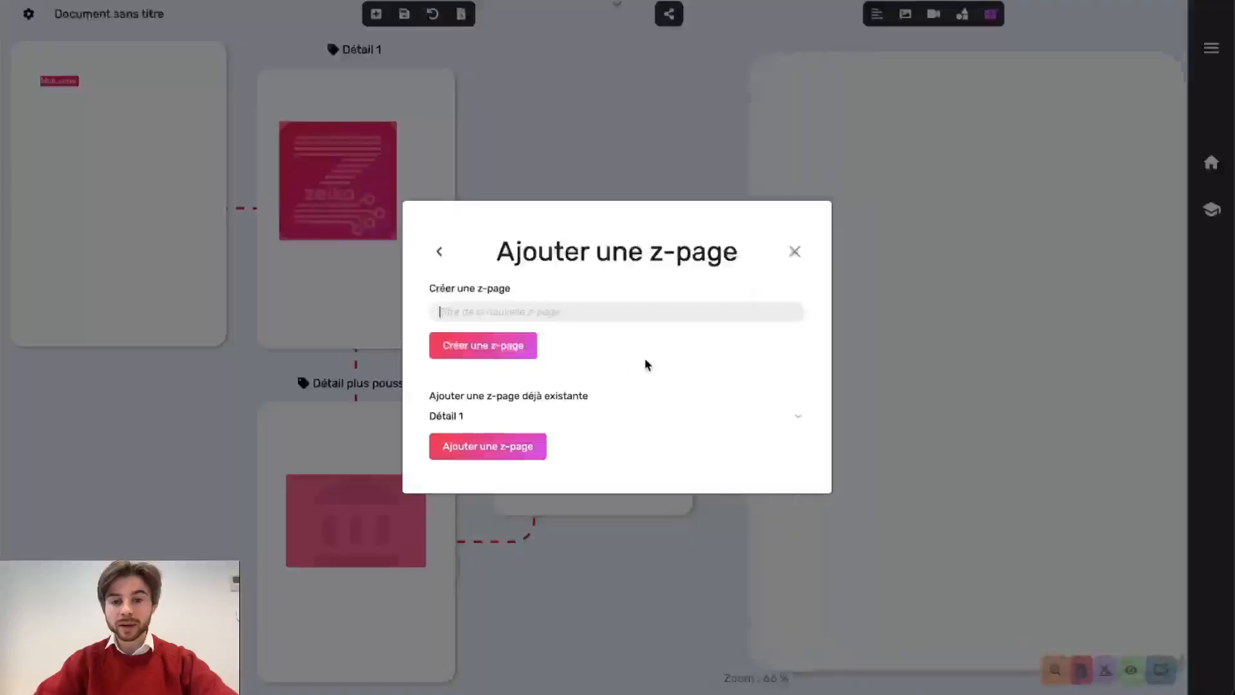
text(Détai)
text(l)
text( hyper)
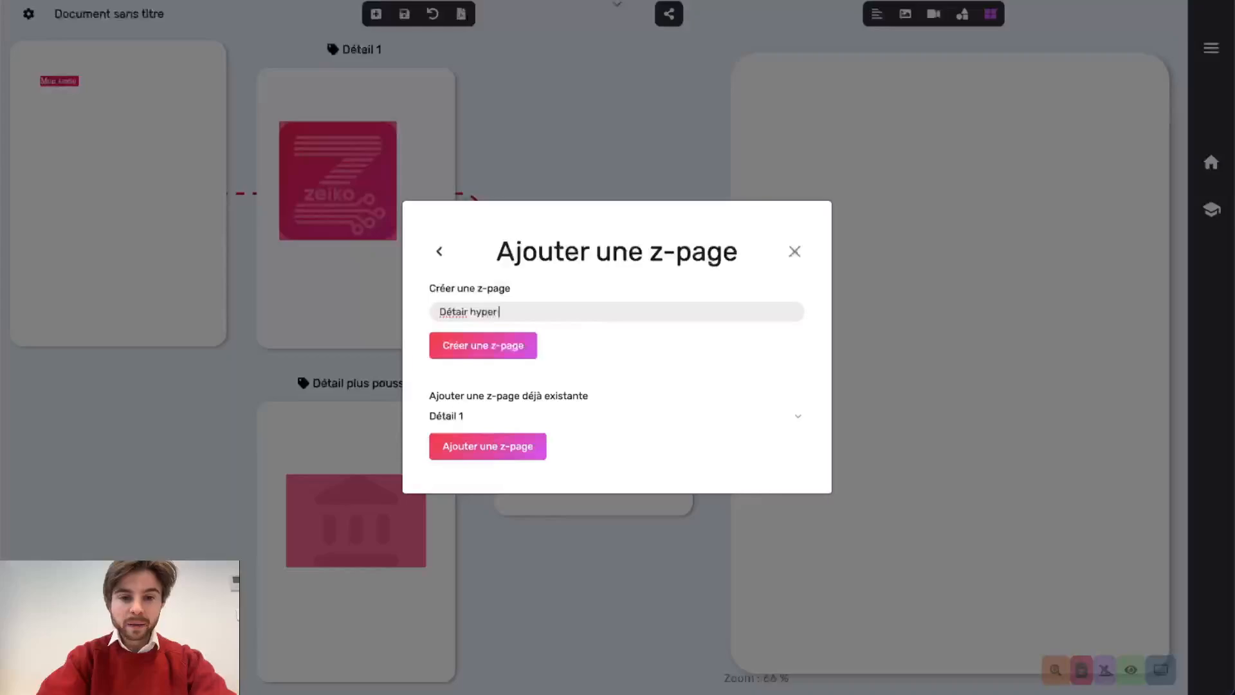
key(BackSpace)
key(BackSpace)
key(BackSpace)
key(BackSpace)
key(BackSpace)
key(BackSpace)
text(l hyper poussé)
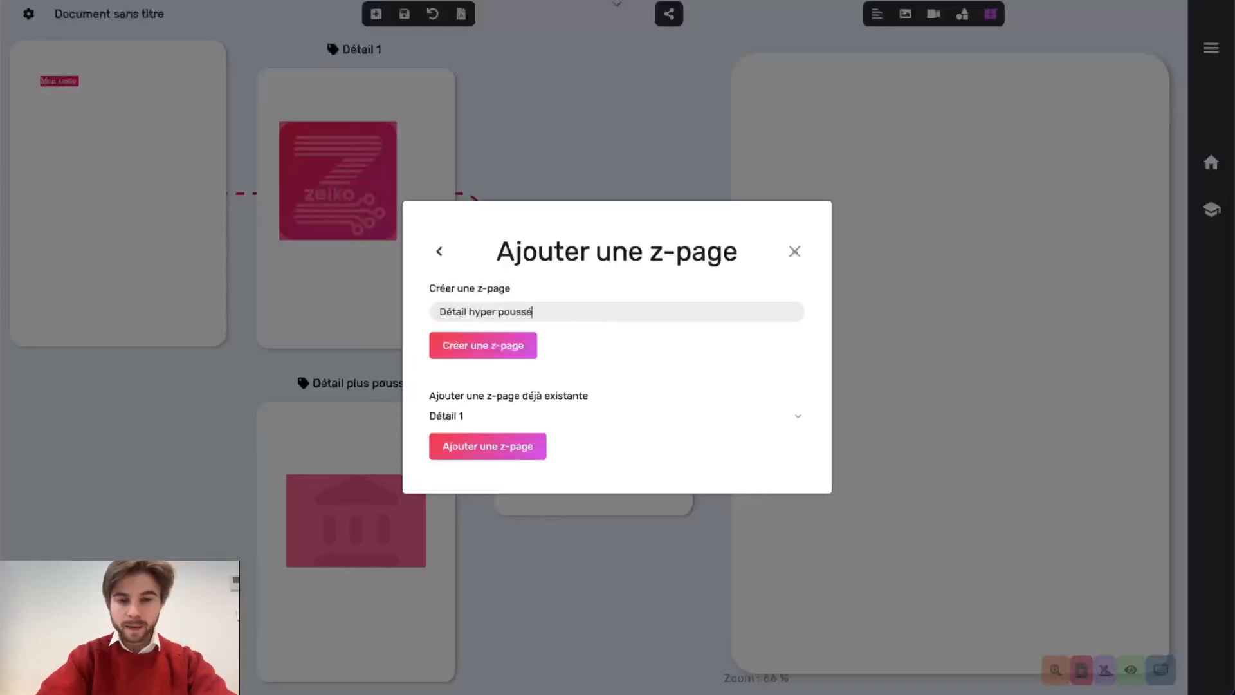
click(501, 343)
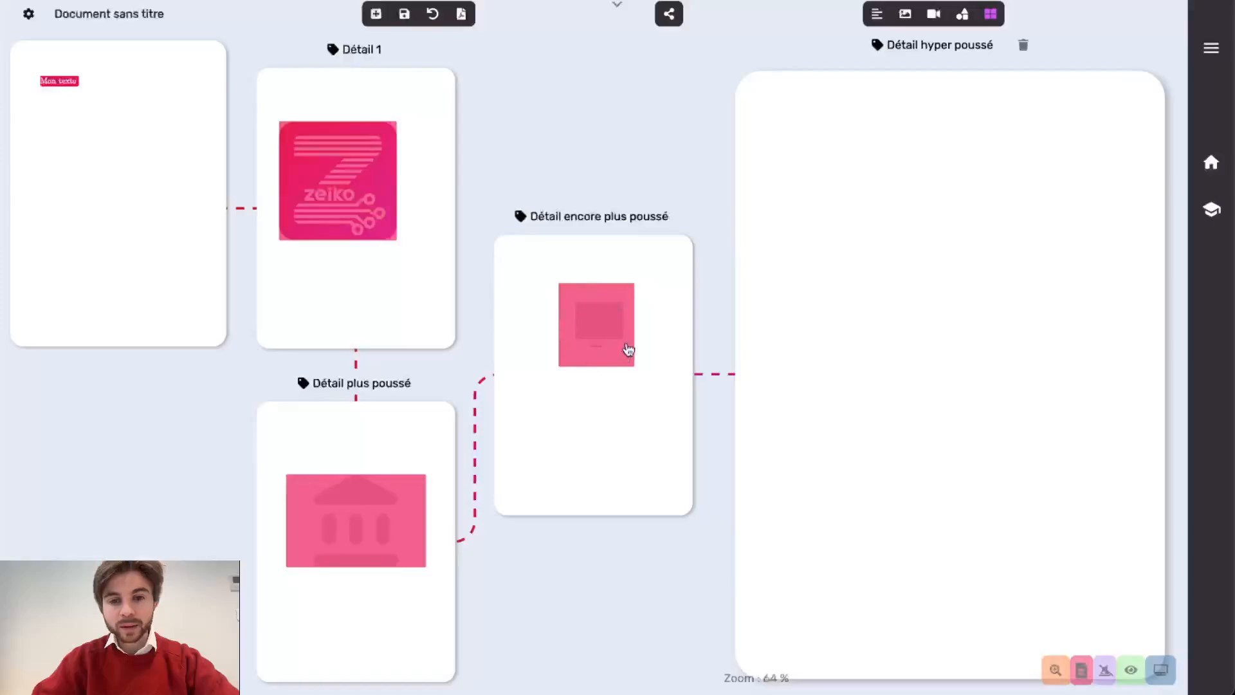
Step: Return to "Détail encore plus poussé", switch to reading mode and follow the block's link to "Détail hyper poussé"
click(677, 322)
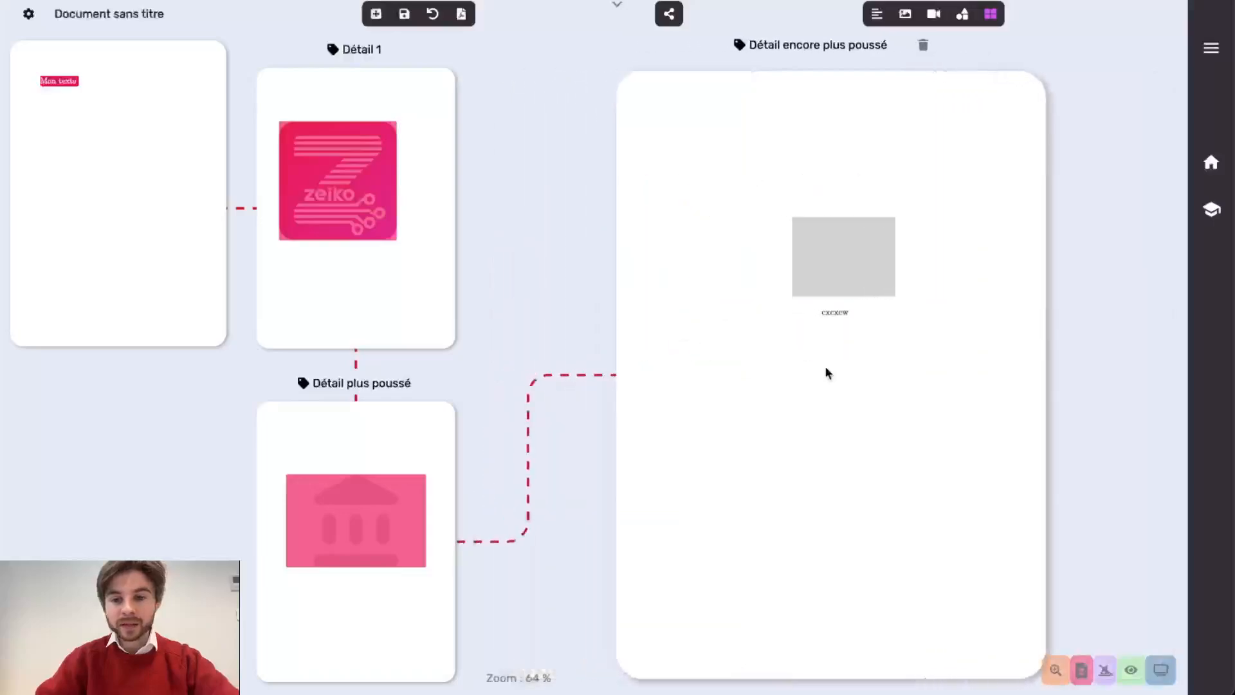
click(1130, 670)
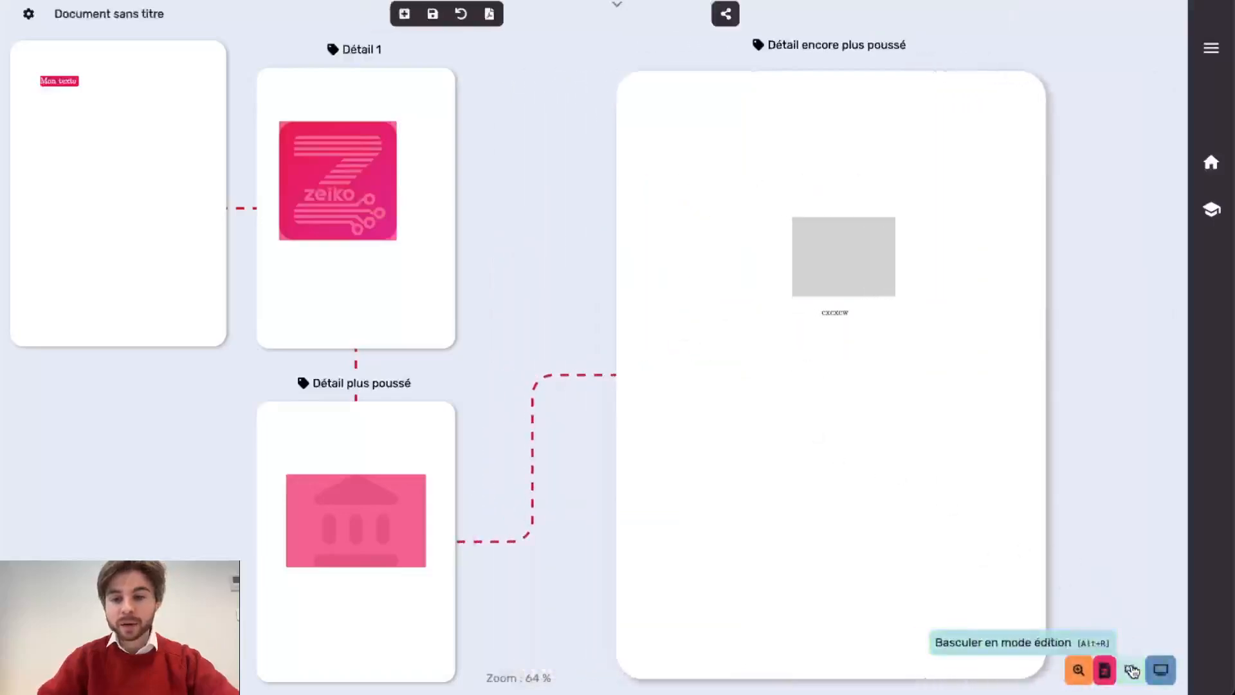
click(805, 330)
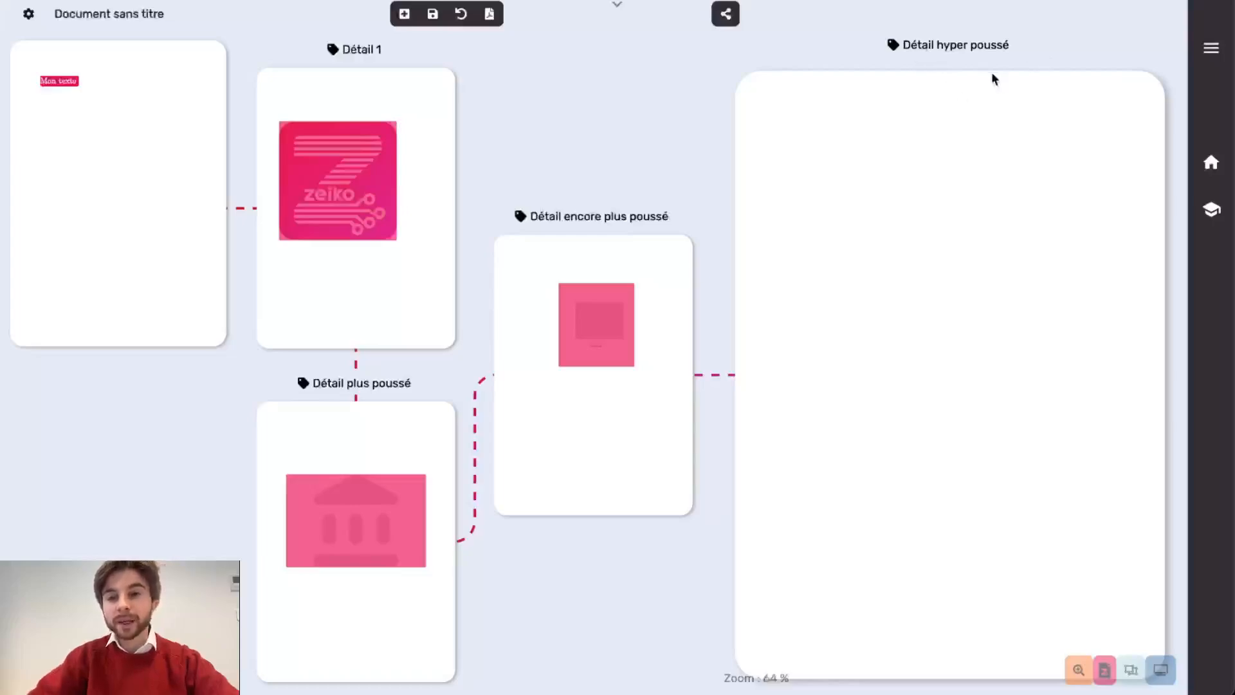
scroll(992, 74, up, 5)
scroll(993, 207, down, 4)
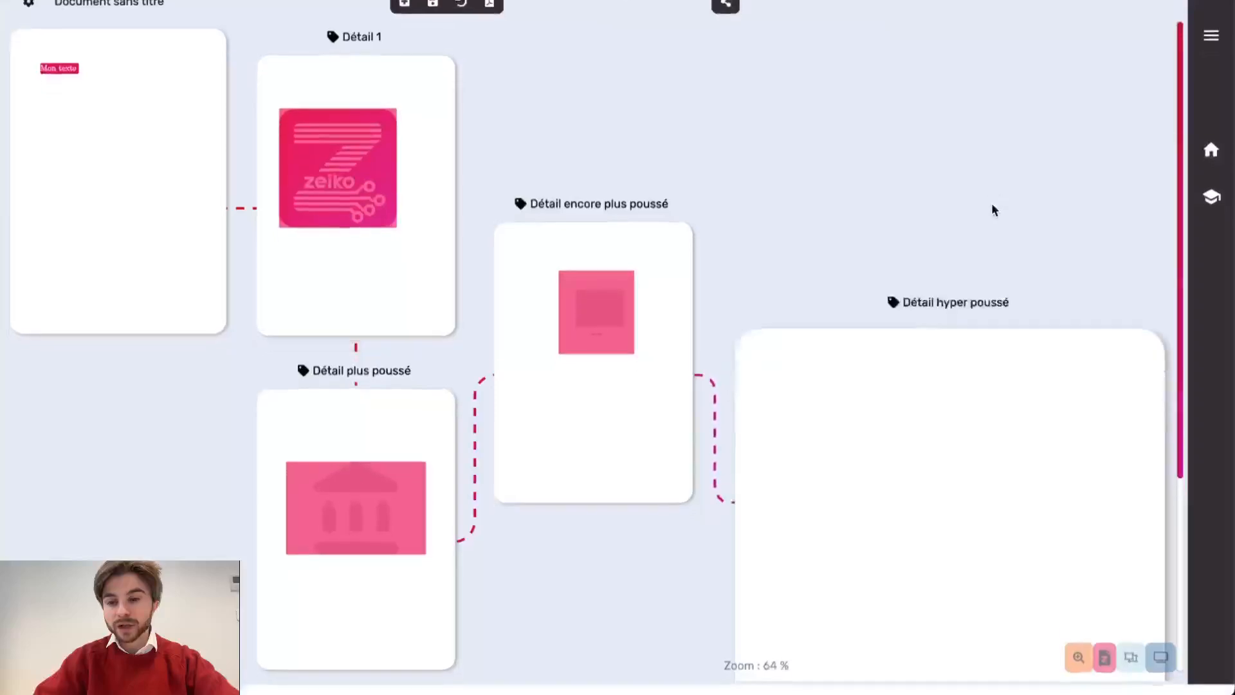
scroll(993, 202, down, 2)
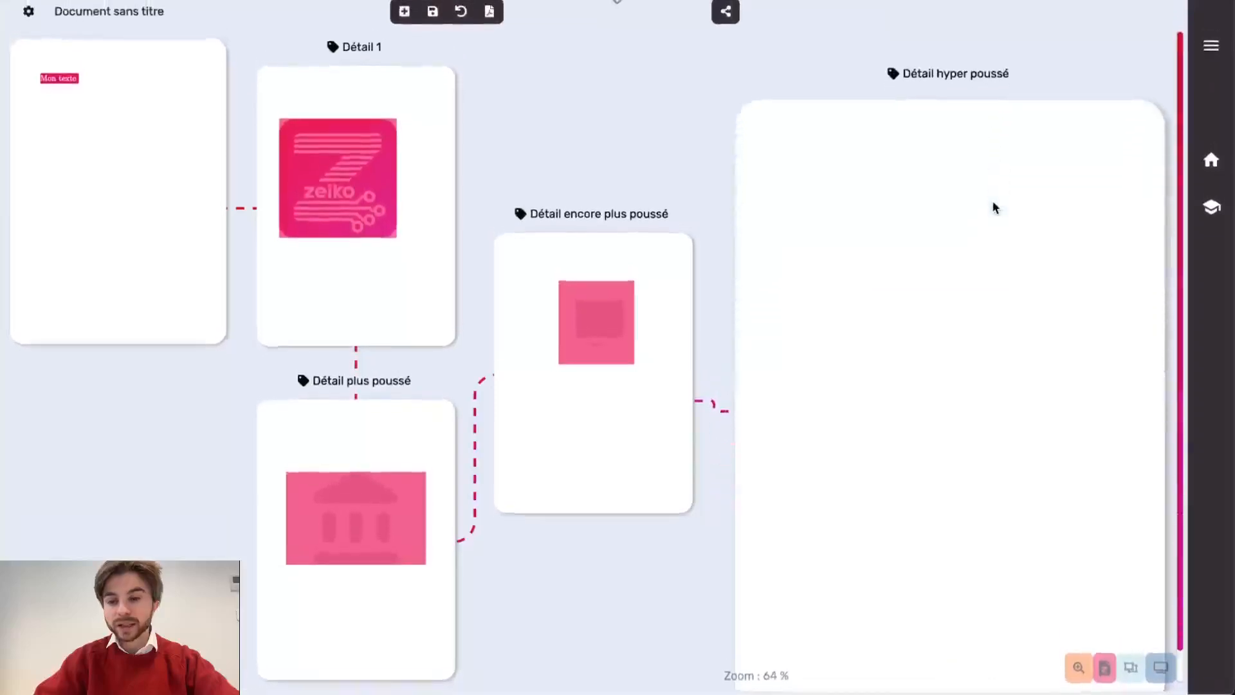
Step: Switch back to editing mode and navigate up through the parent pages to the first page with "Mon texte"
click(1130, 676)
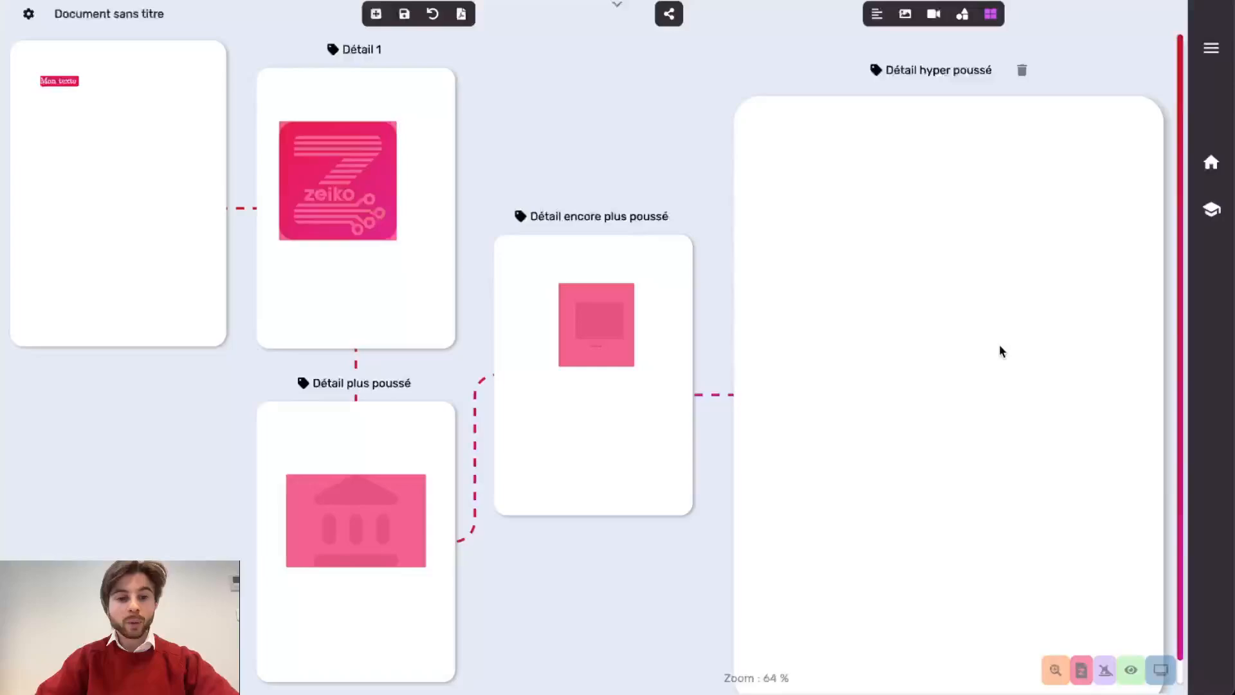
scroll(848, 265, down, 1)
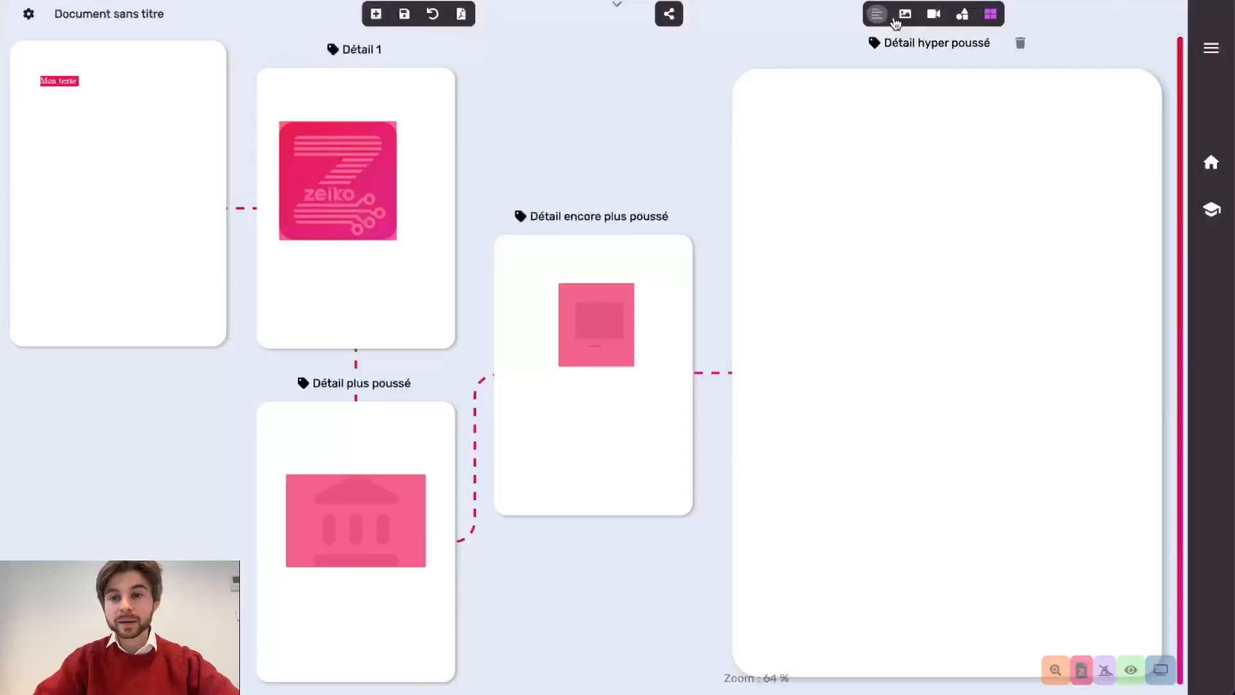
click(989, 15)
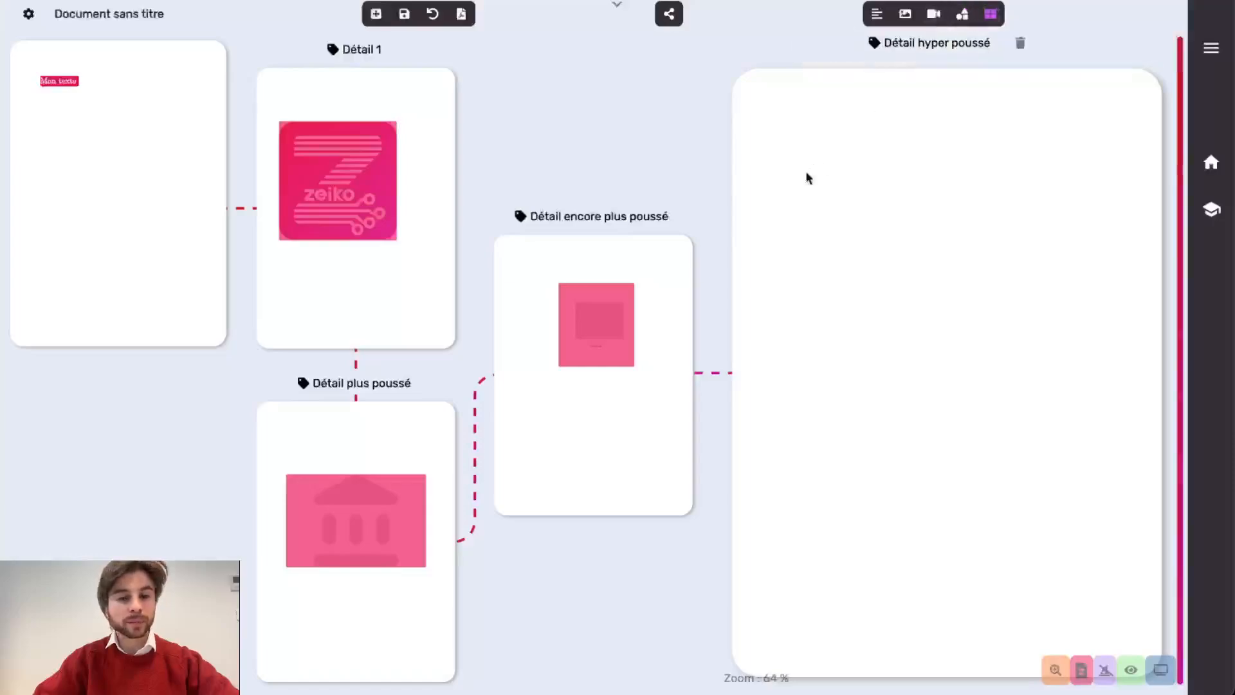
click(609, 253)
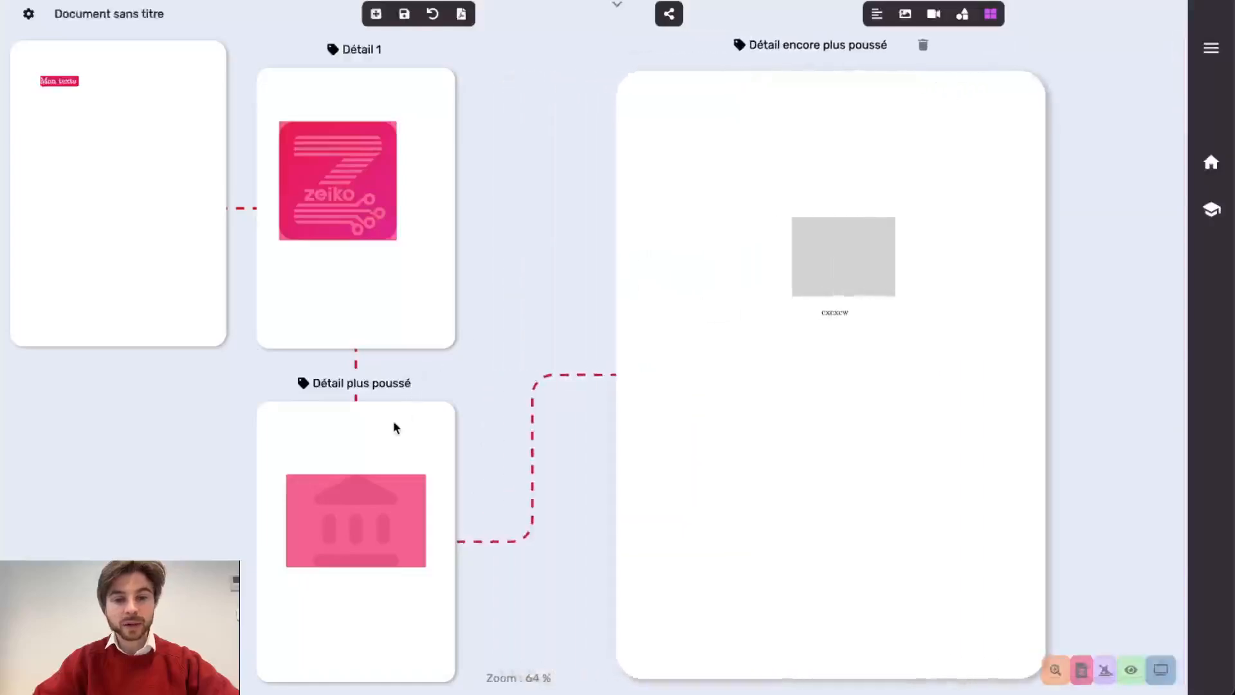
click(394, 425)
click(160, 195)
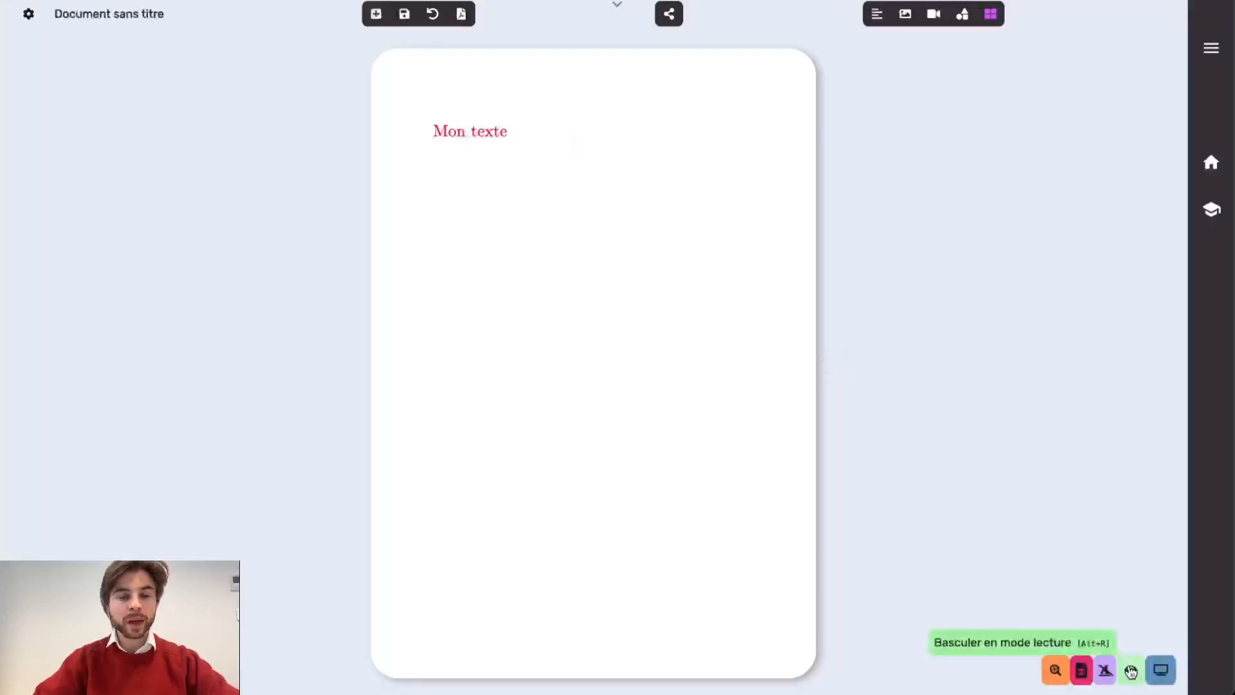
Step: Test the "Mon texte" and Zeiko image links in reading mode, and return to the first page
click(1130, 671)
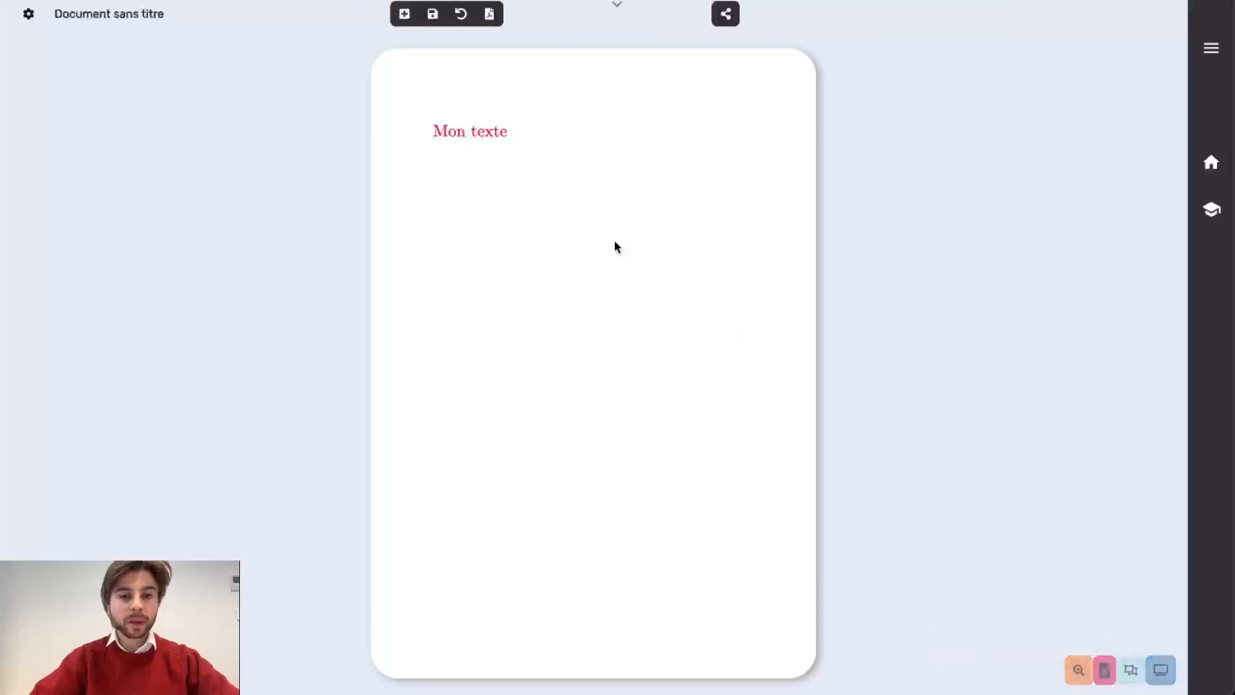
click(483, 138)
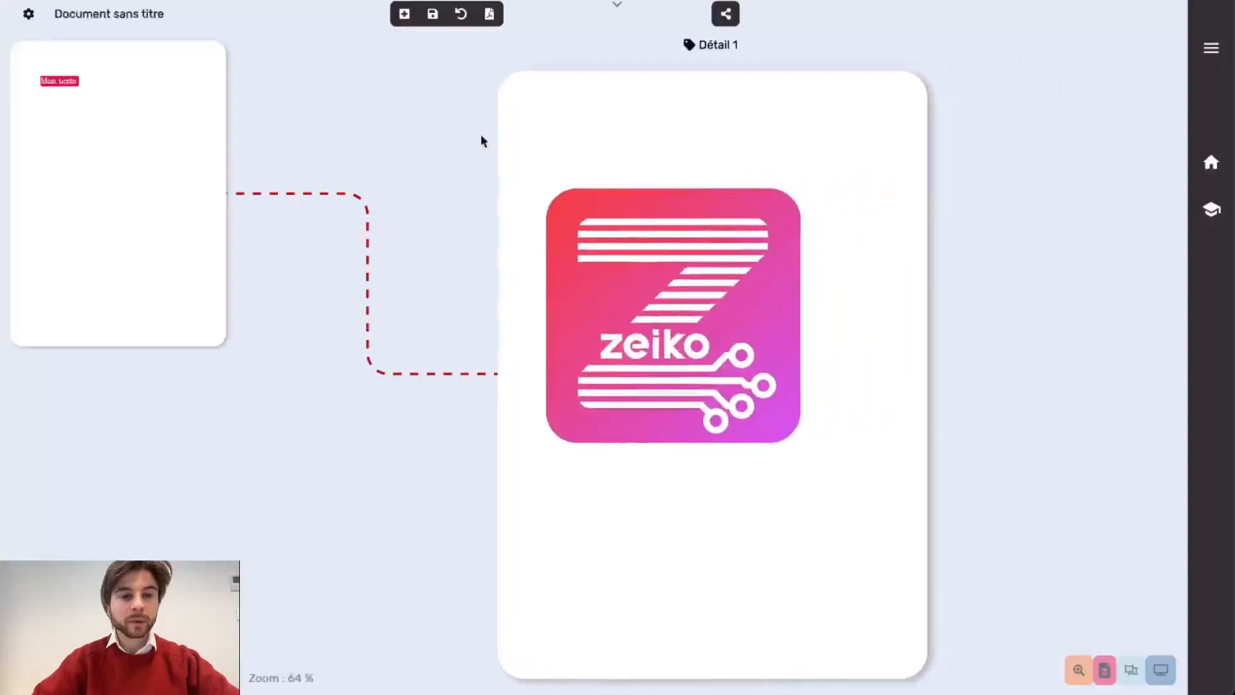
click(610, 271)
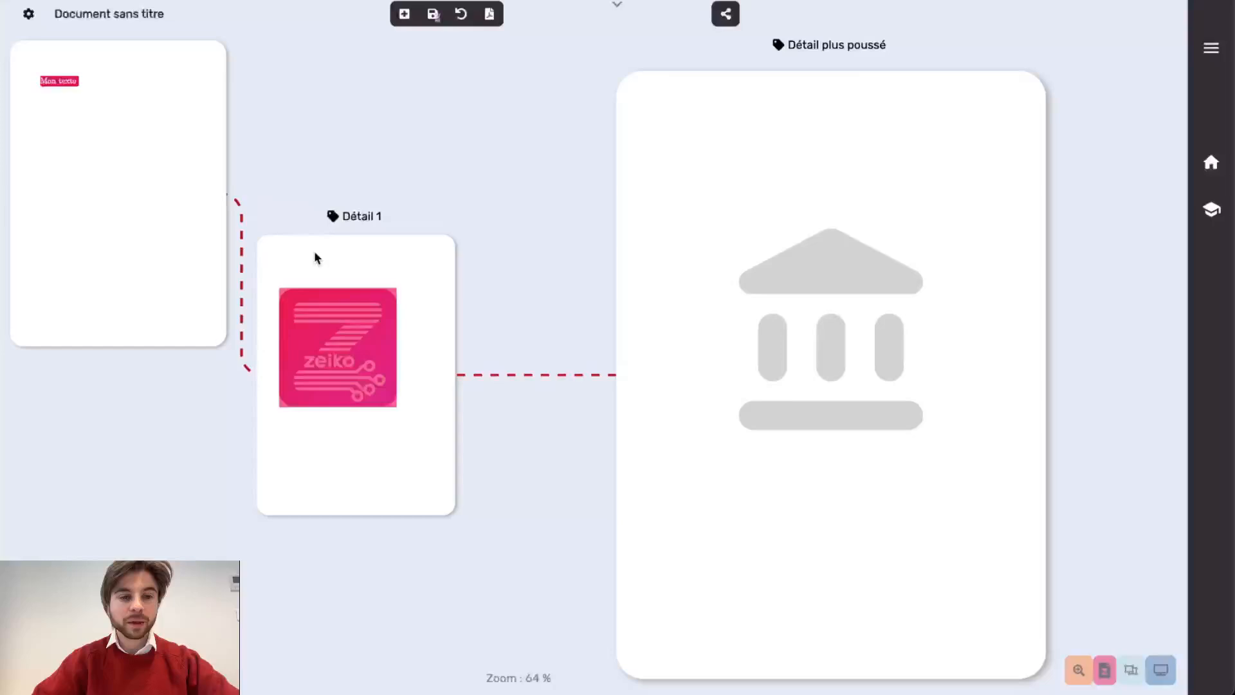
click(312, 249)
click(189, 209)
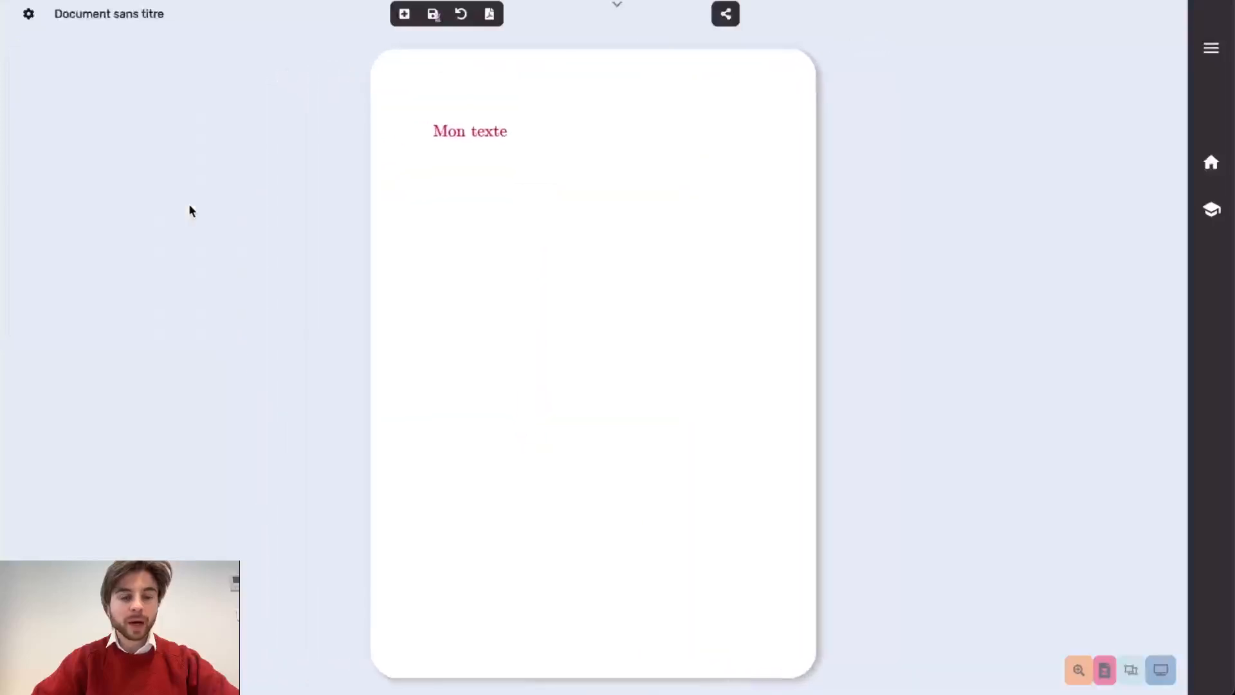
Step: Save the document and switch back to editing mode
key(ctrl+s)
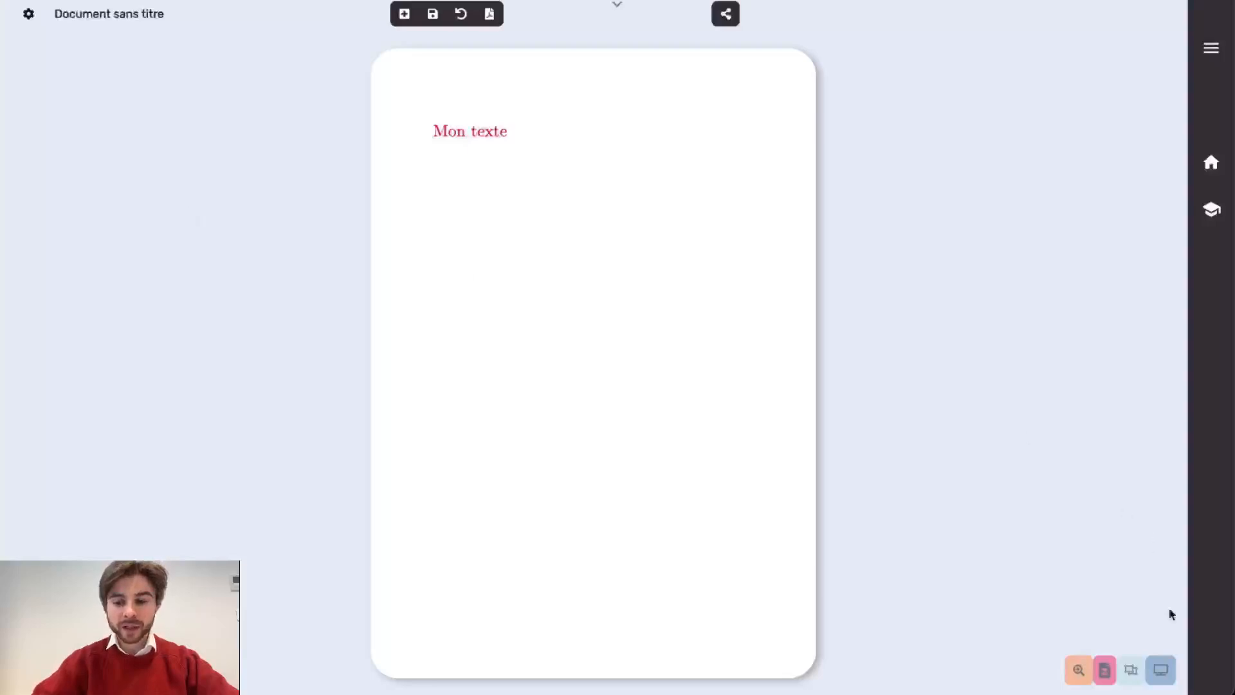
click(1130, 671)
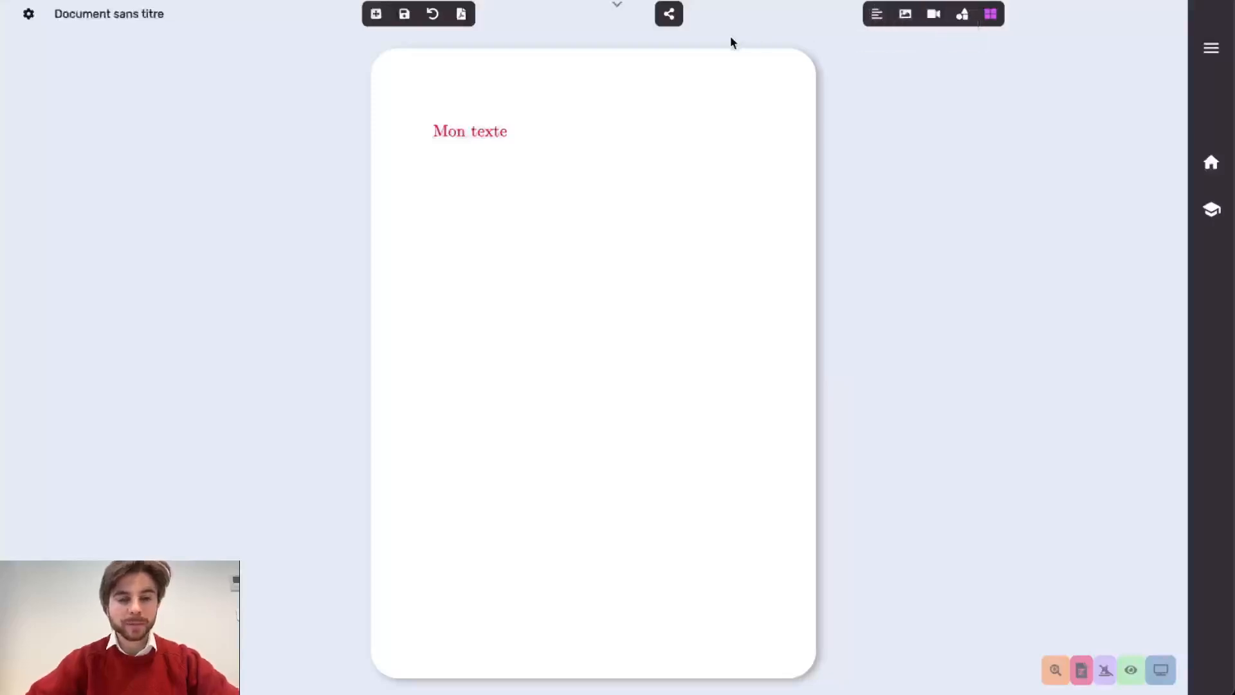
Step: Open the "Détail 1" z-page from the link settings of the "Mon texte" zone, and return to the first page
click(521, 137)
double_click(512, 133)
click(505, 132)
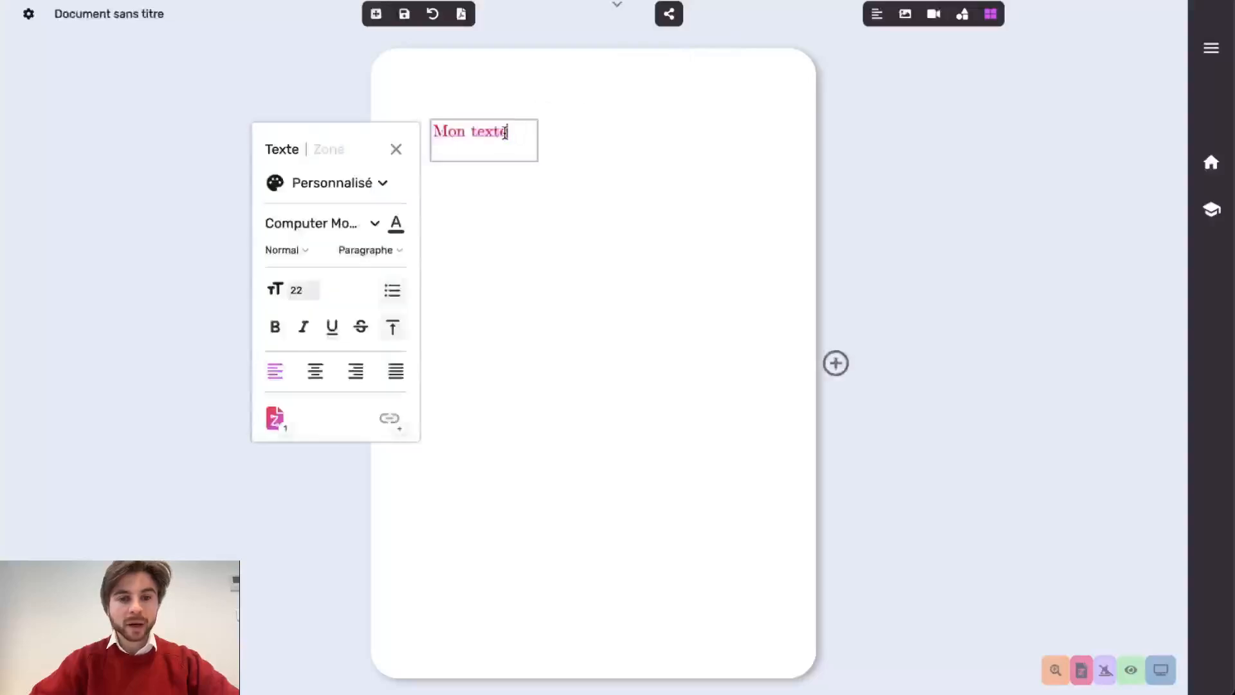
drag(506, 133, 477, 133)
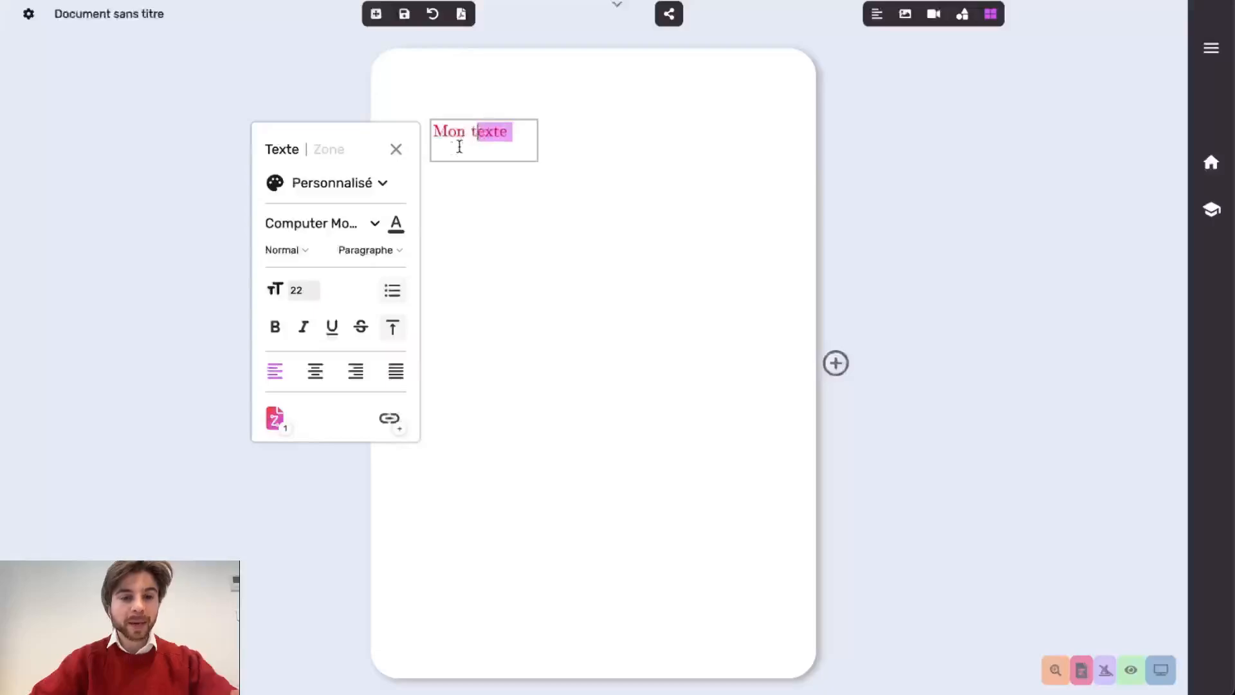
click(436, 132)
drag(436, 132, 500, 133)
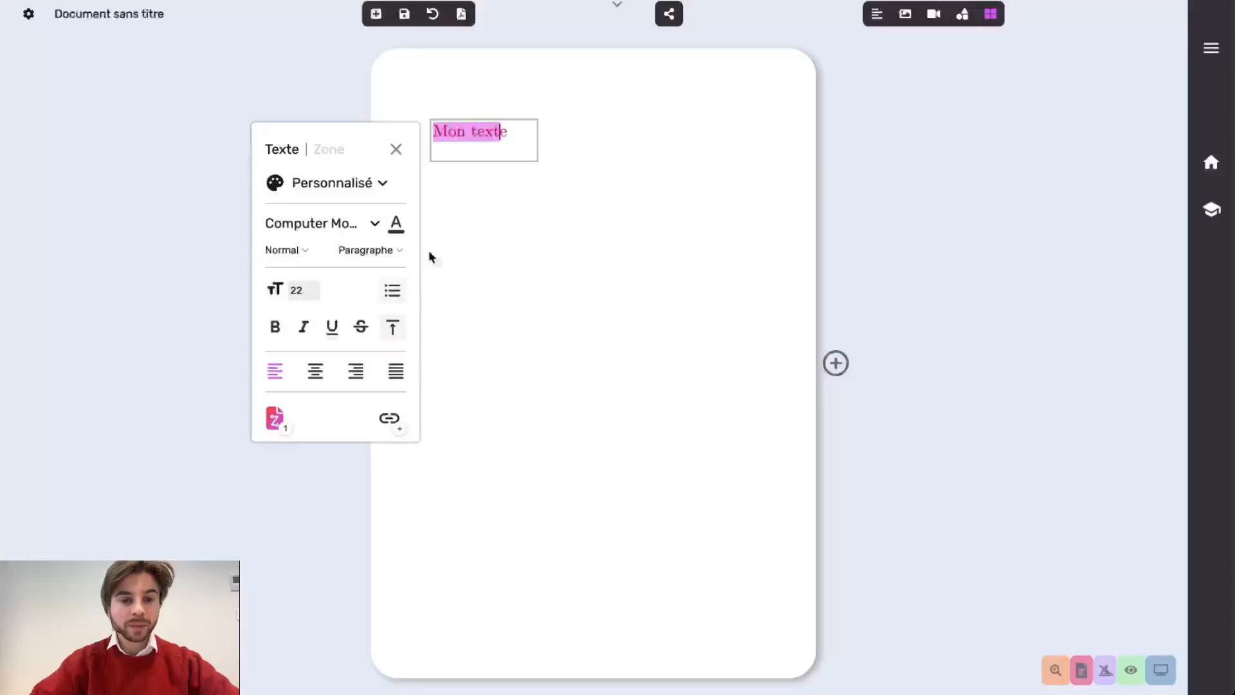
click(277, 425)
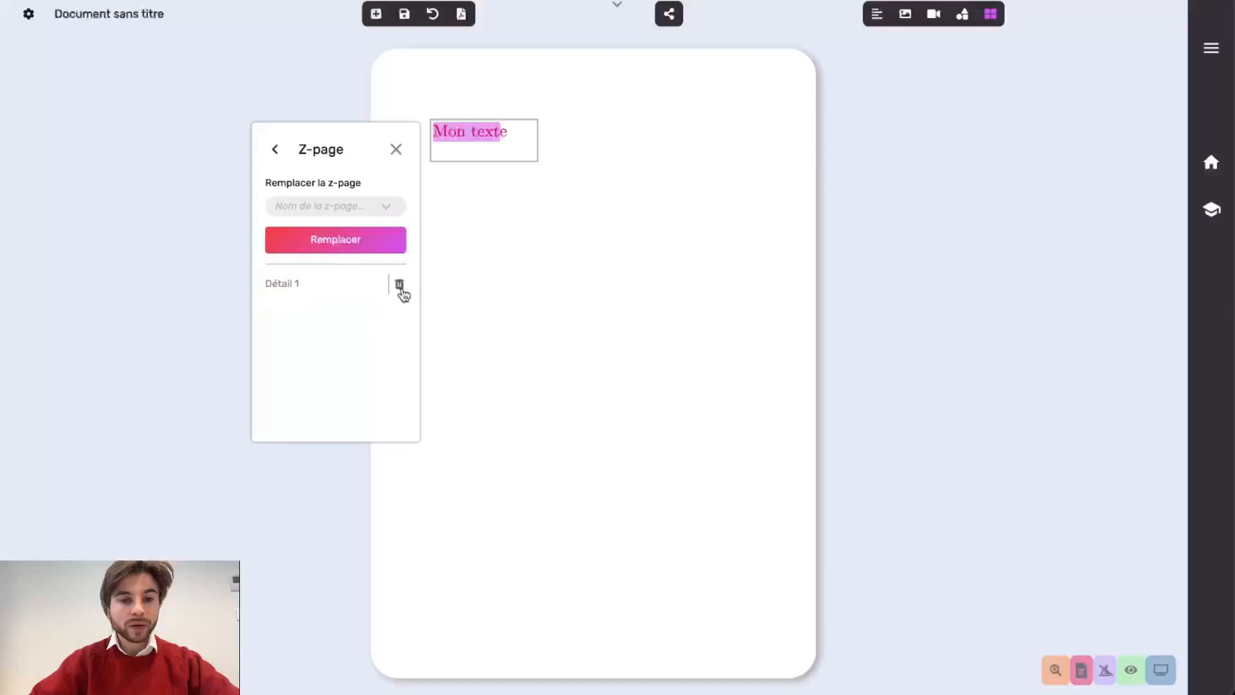
click(281, 288)
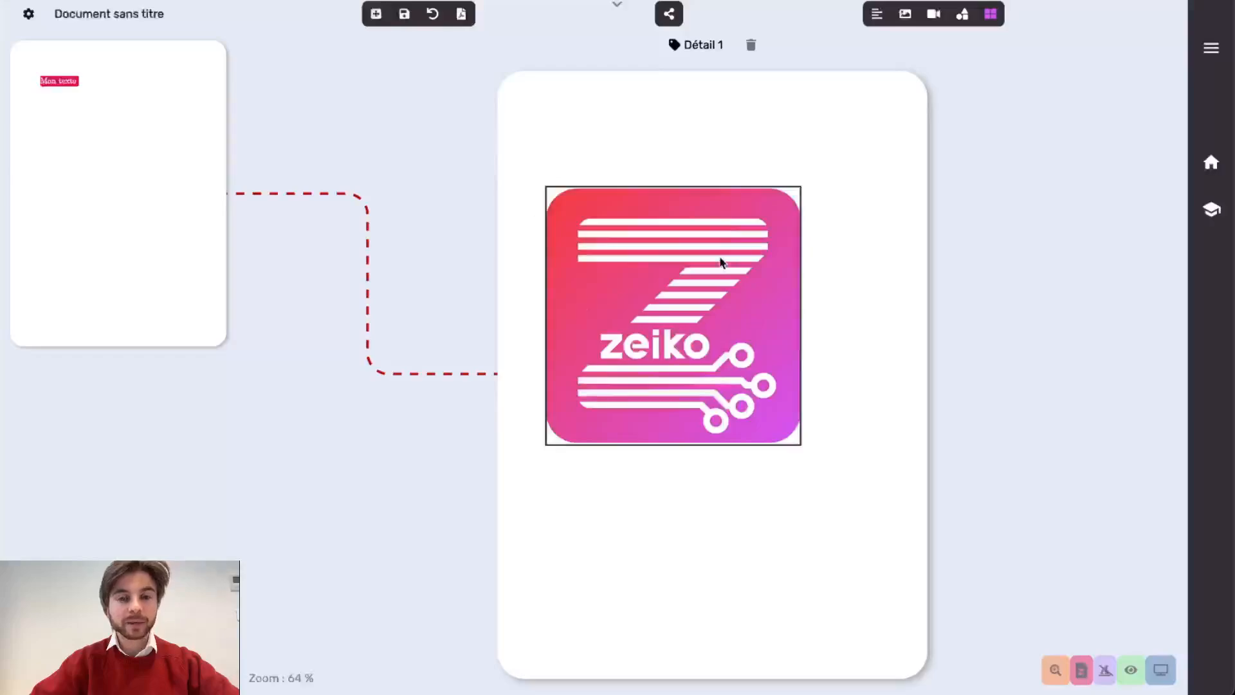
click(143, 202)
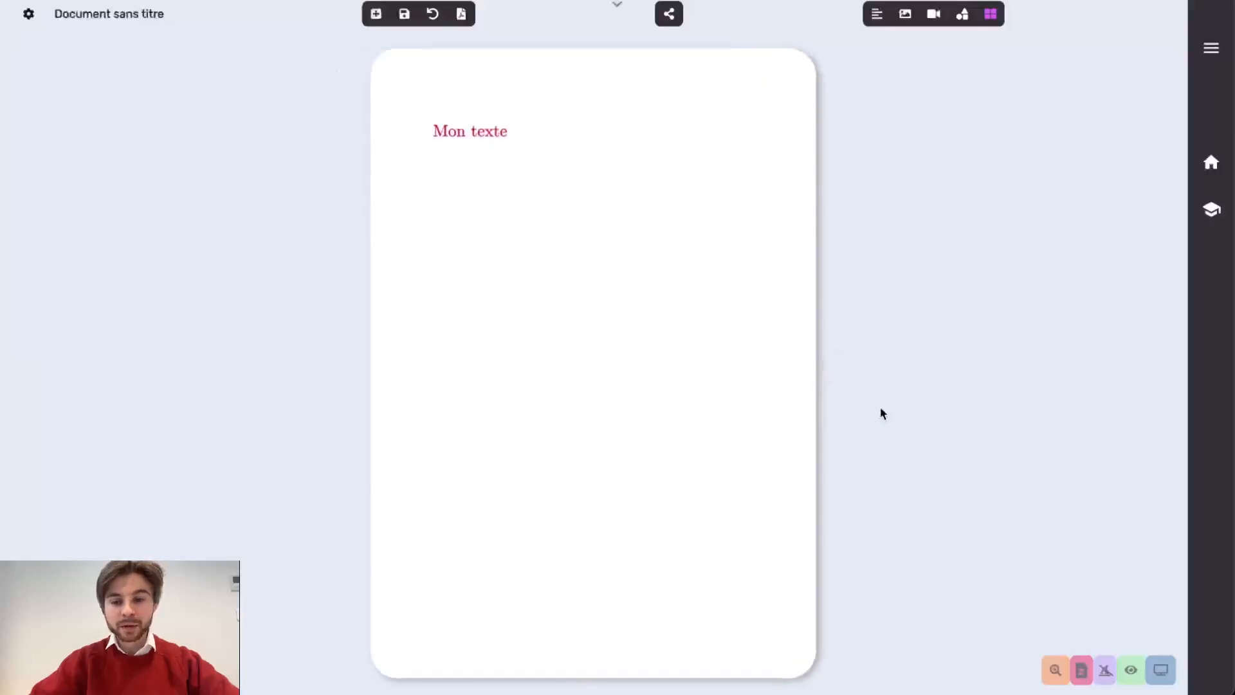
Step: Show the z-page link markers, follow them from "Mon texte" through the Zeiko image and building icon, and return to the first page
click(1081, 672)
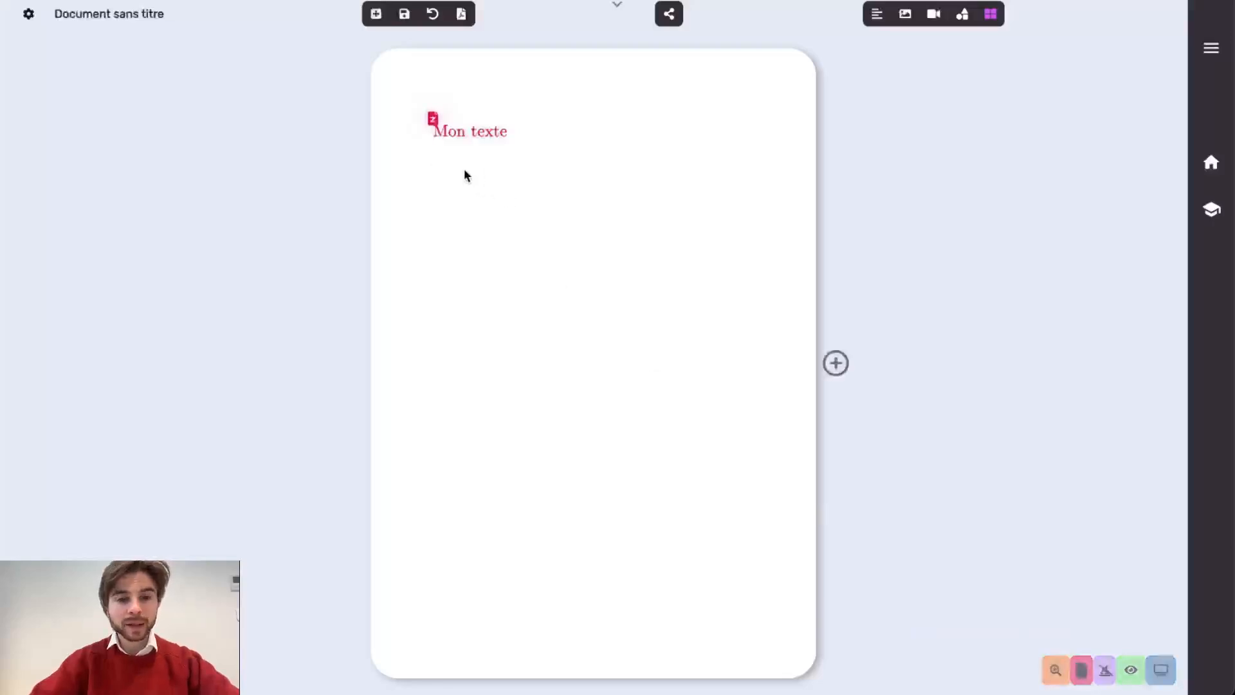
click(432, 119)
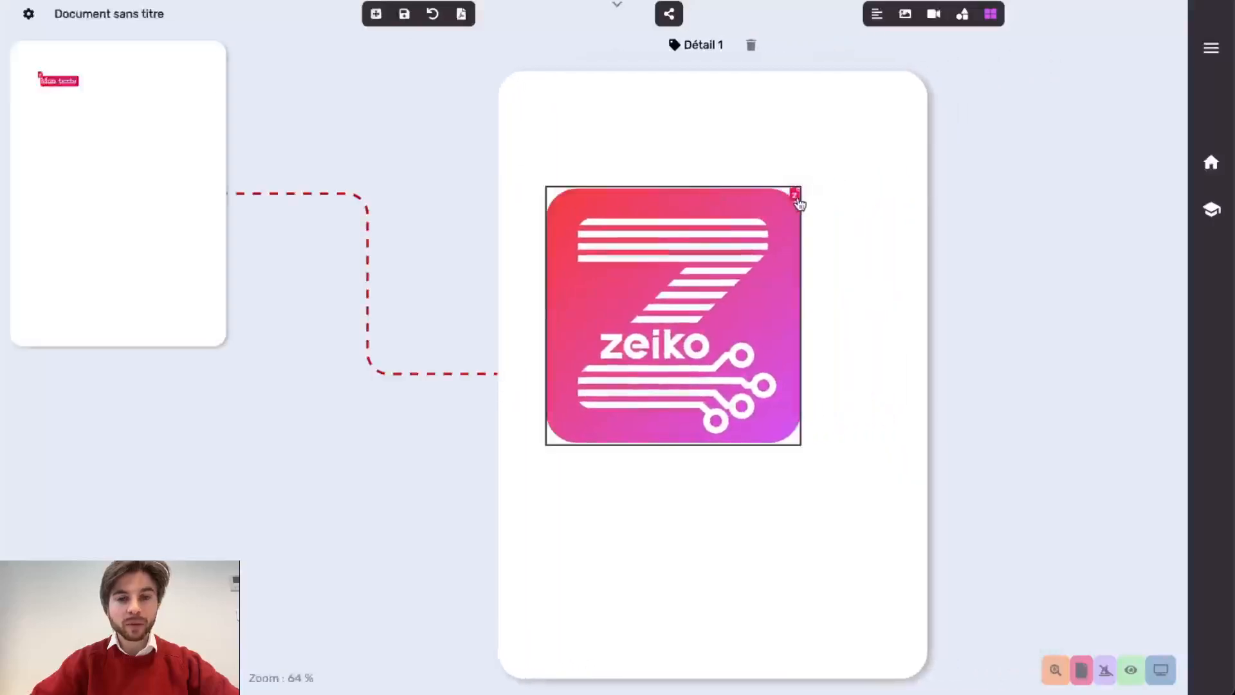
click(795, 194)
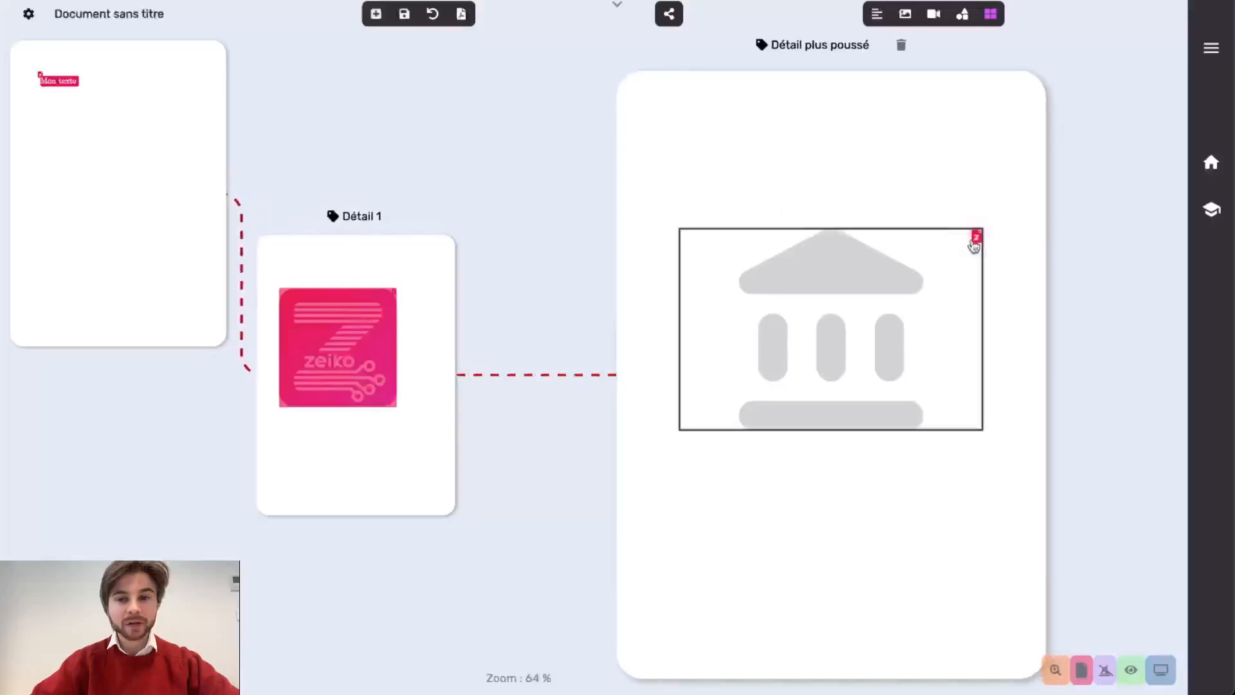
click(975, 237)
click(423, 192)
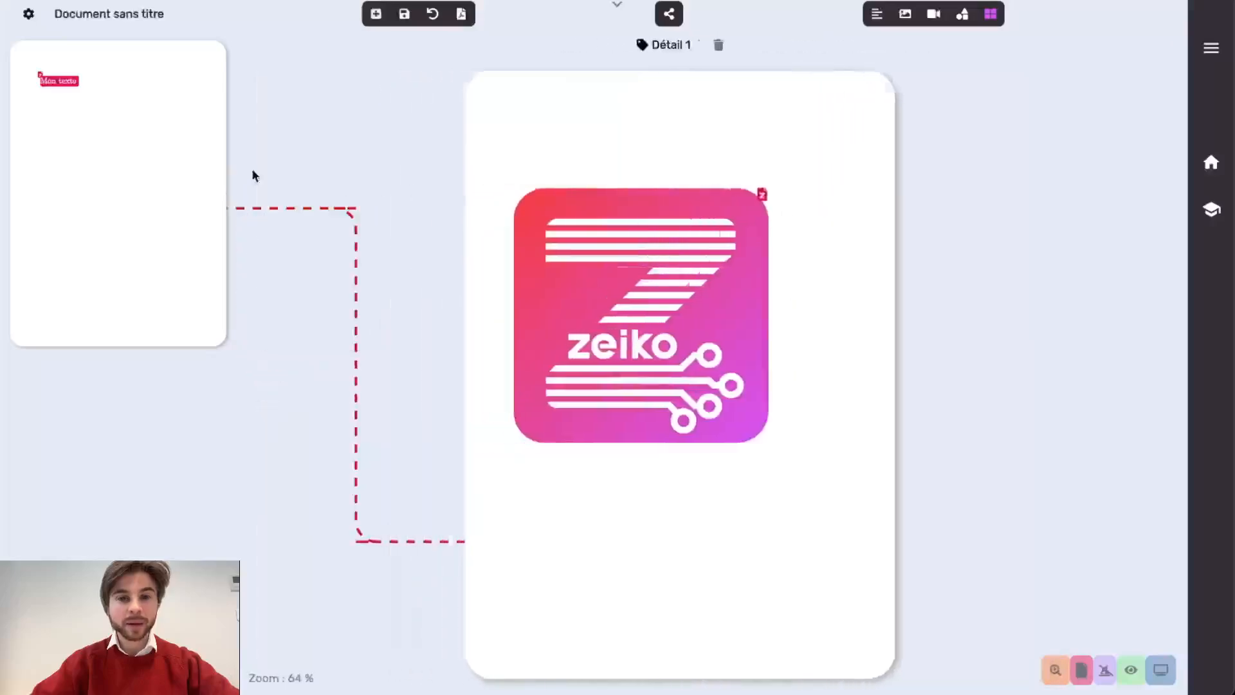
click(136, 152)
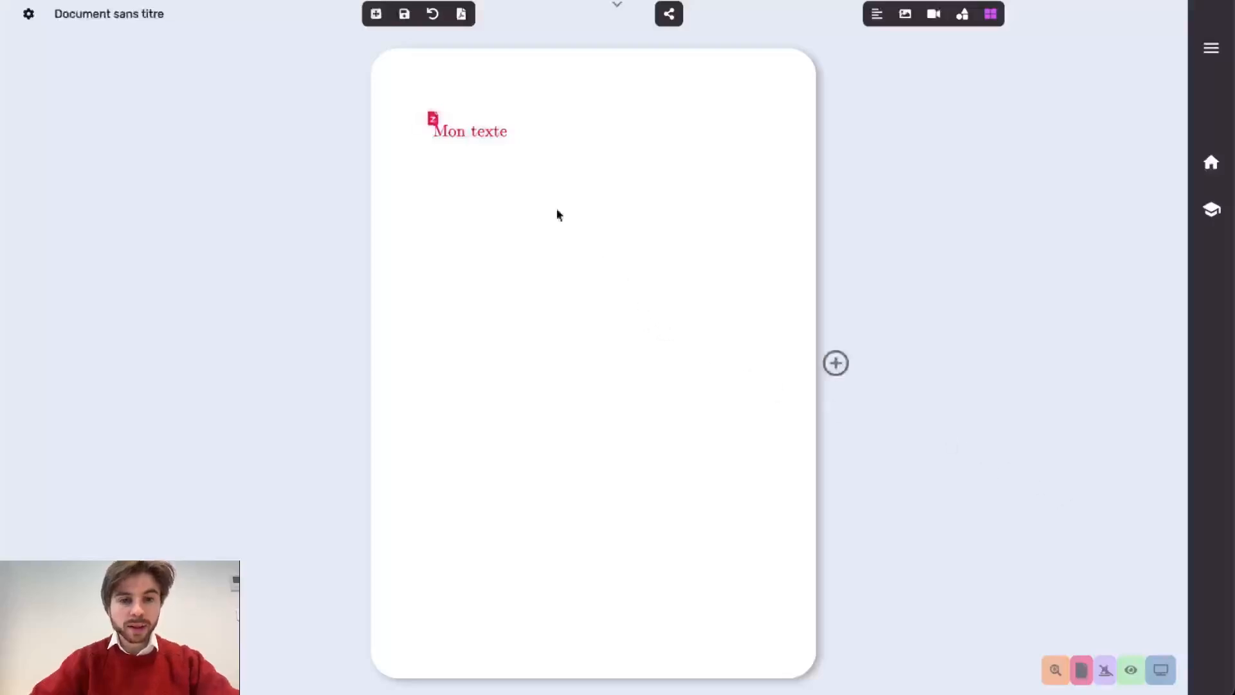
Step: Open "Détail 1" from the "Mon texte" marker and "Détail sur l'énergie solaire" from the solar panel image, returning to the first page each time
click(433, 120)
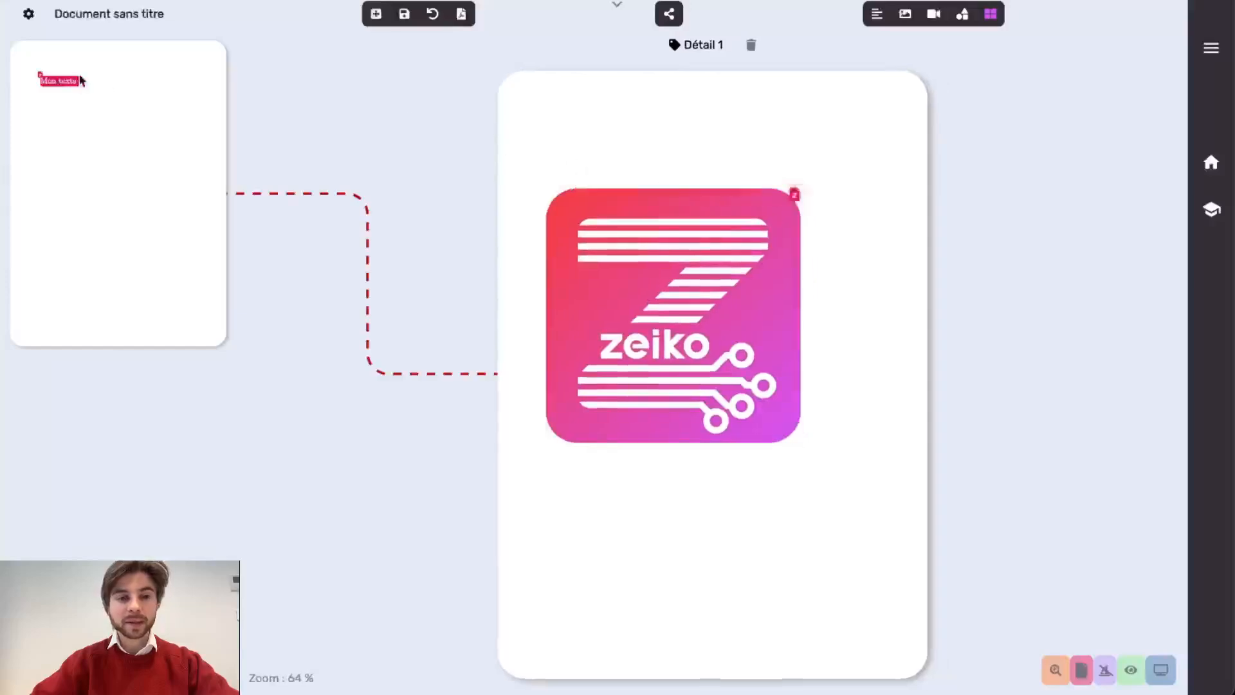
click(136, 83)
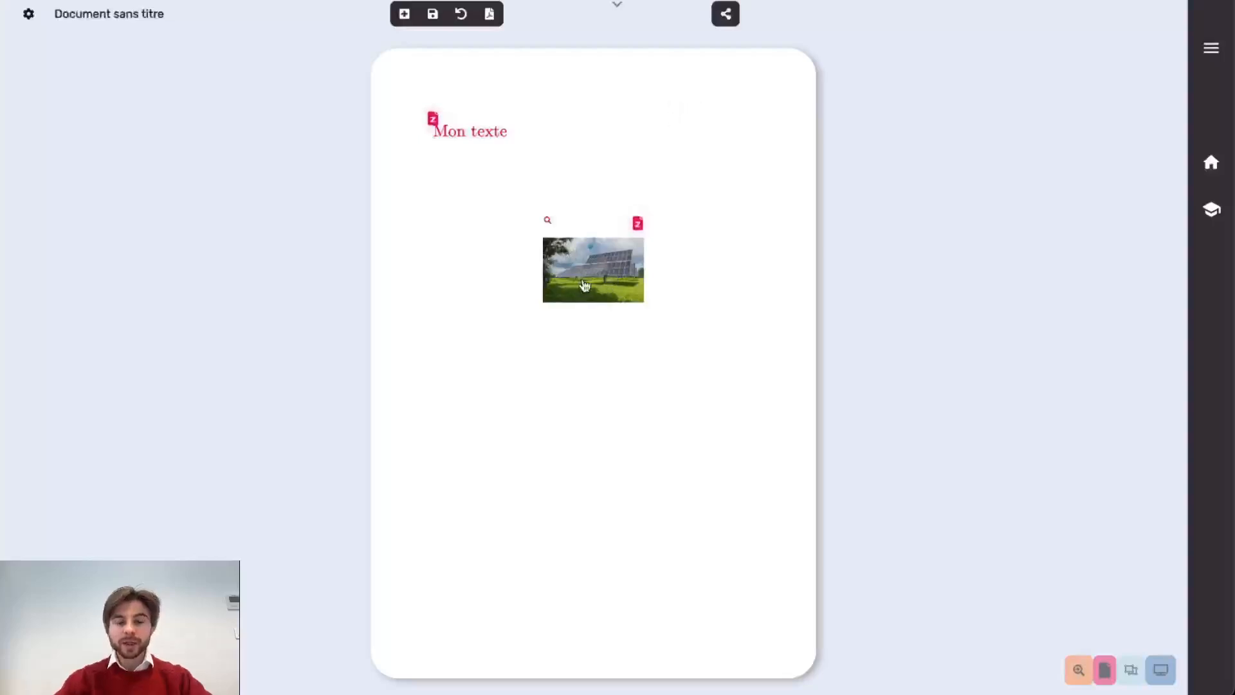
click(632, 245)
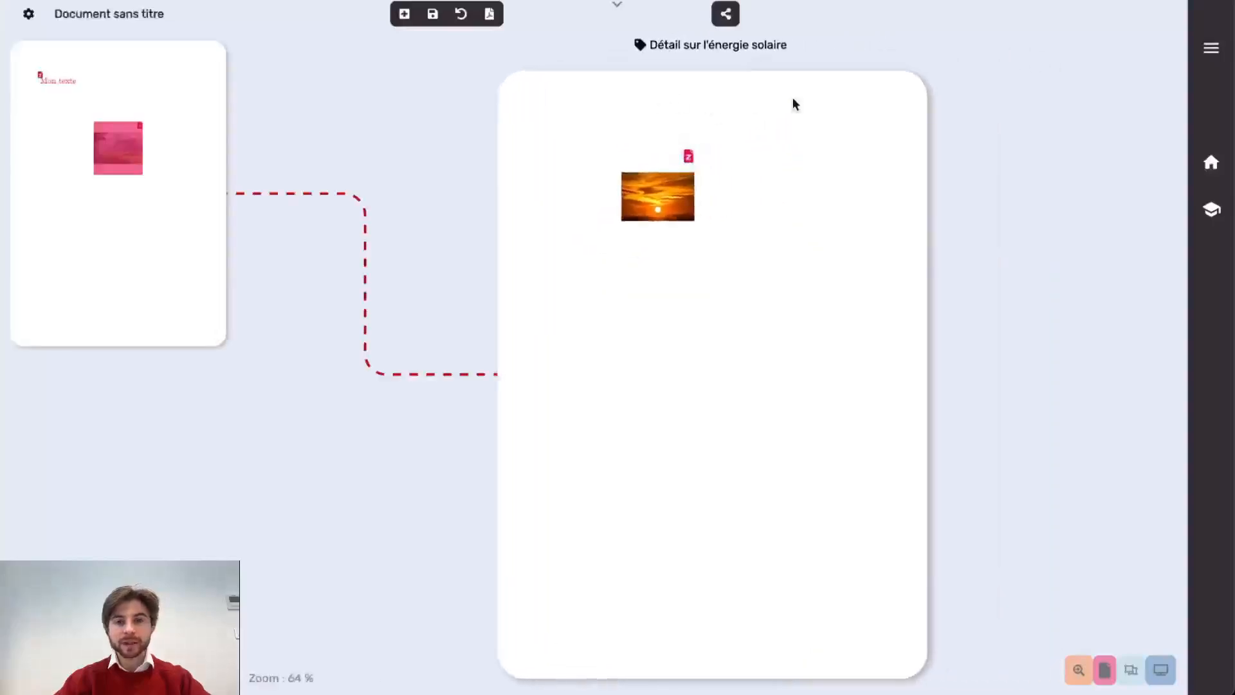
click(191, 241)
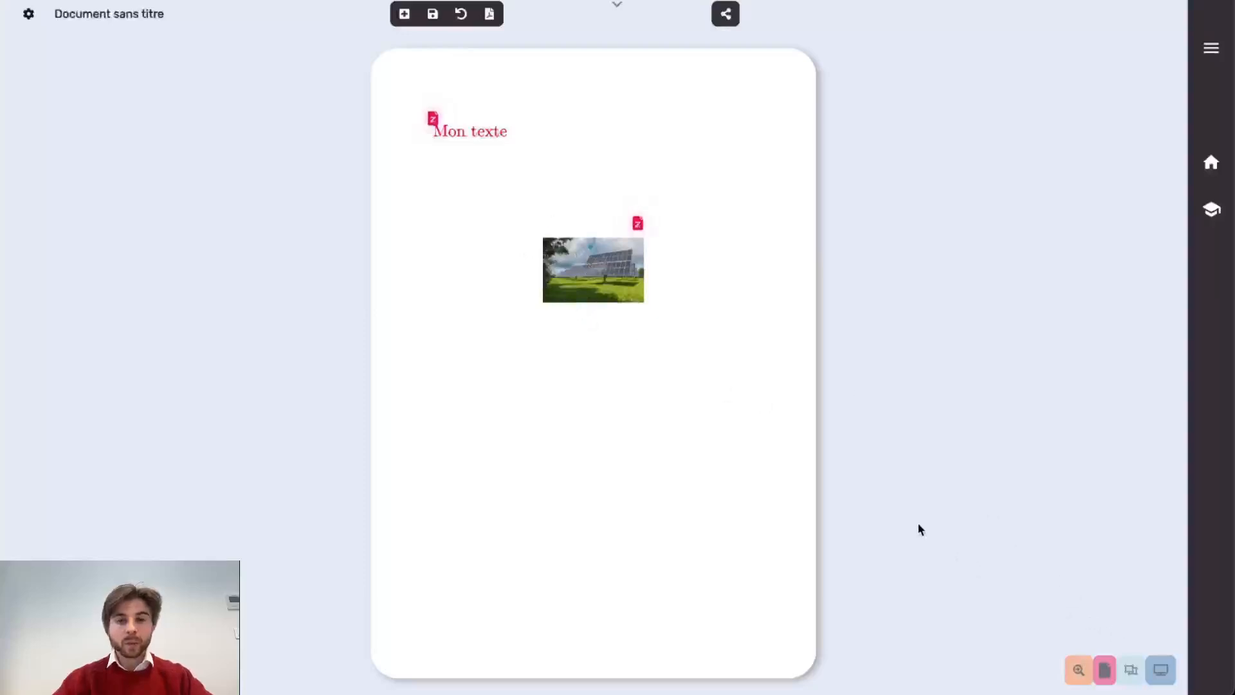
Step: In editing mode, remove the "Détail sur l'énergie solaire" link from the solar panel image without deleting the z-page
click(1131, 669)
click(569, 265)
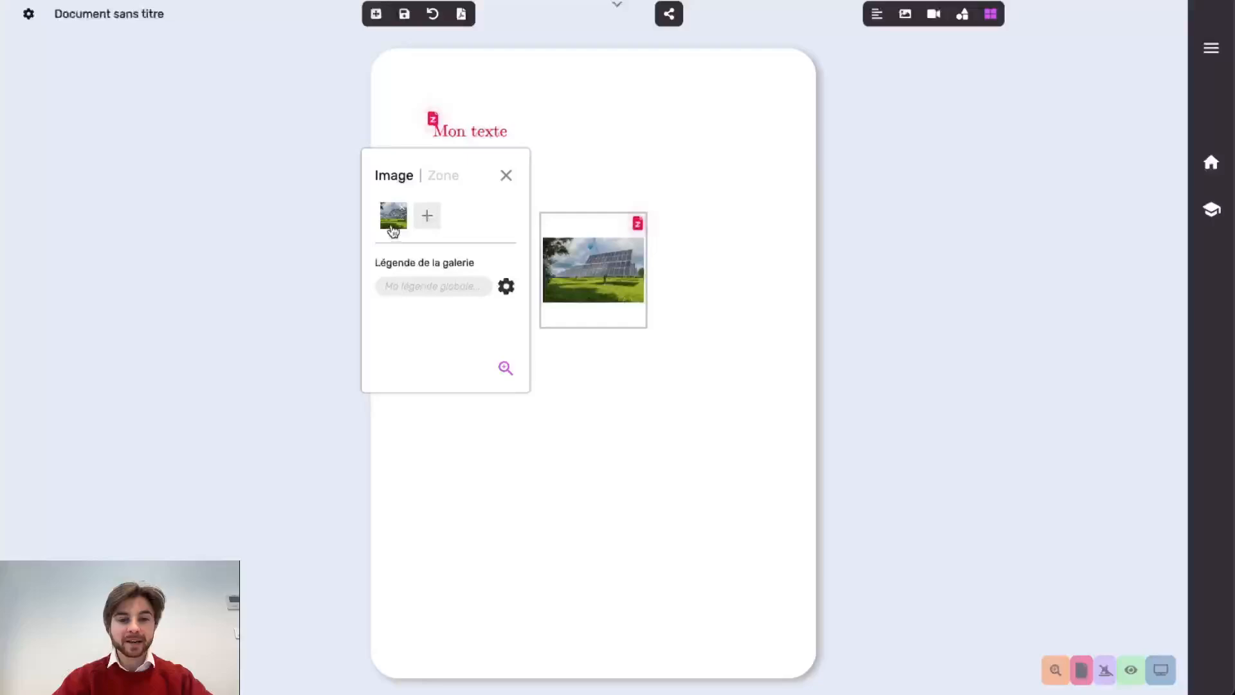
click(393, 230)
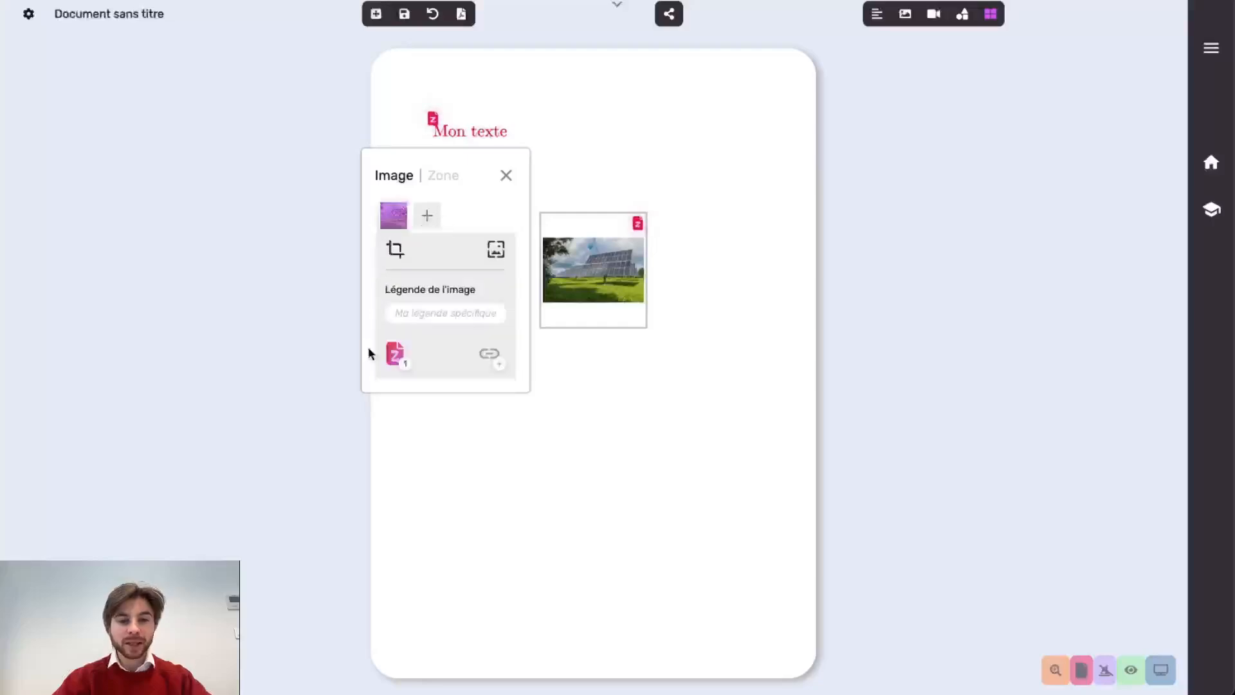
click(407, 368)
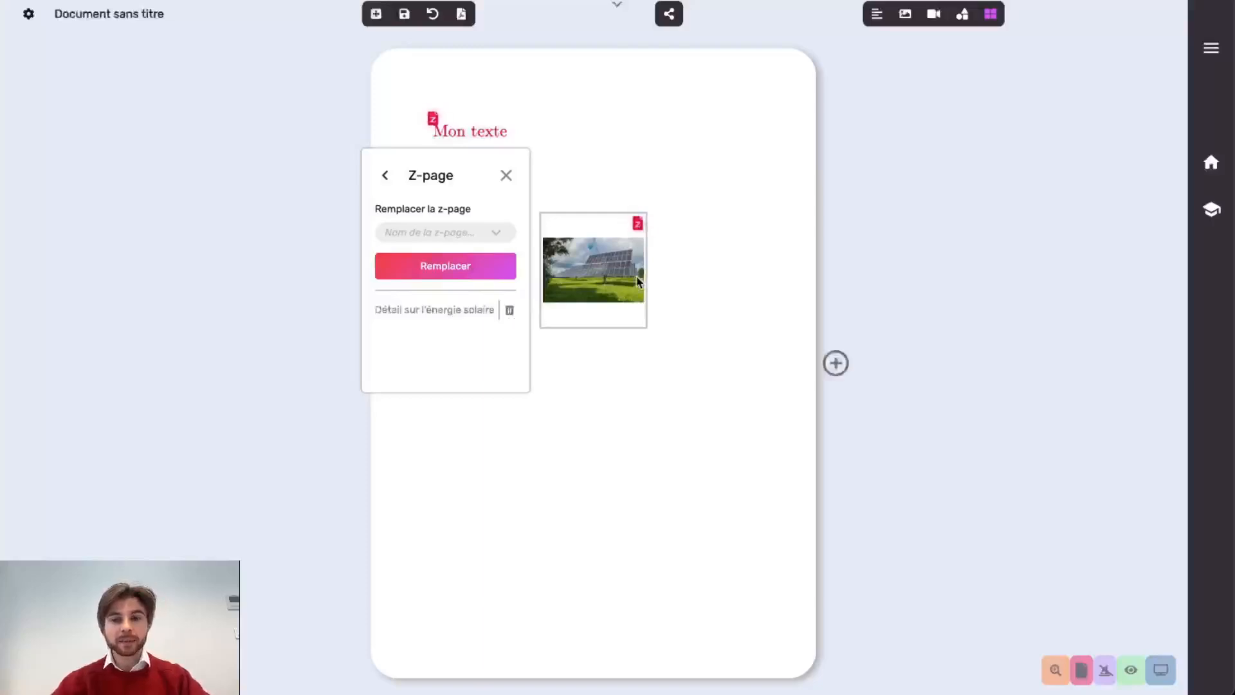
click(509, 311)
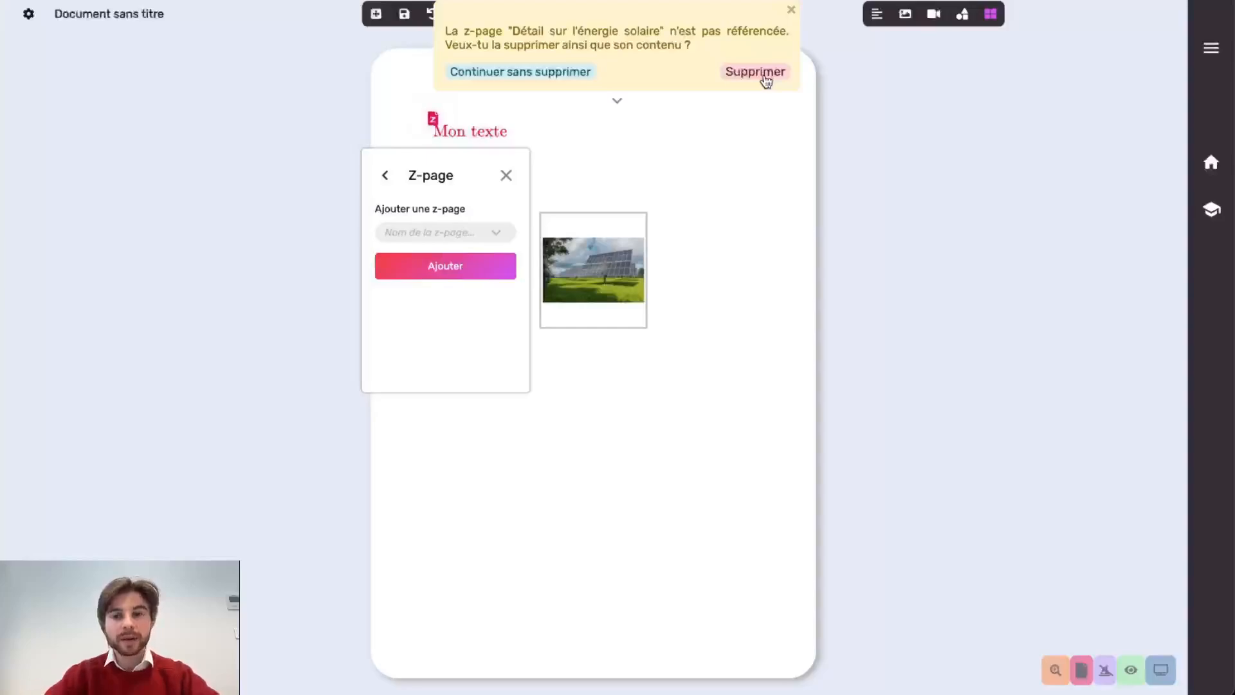
click(562, 74)
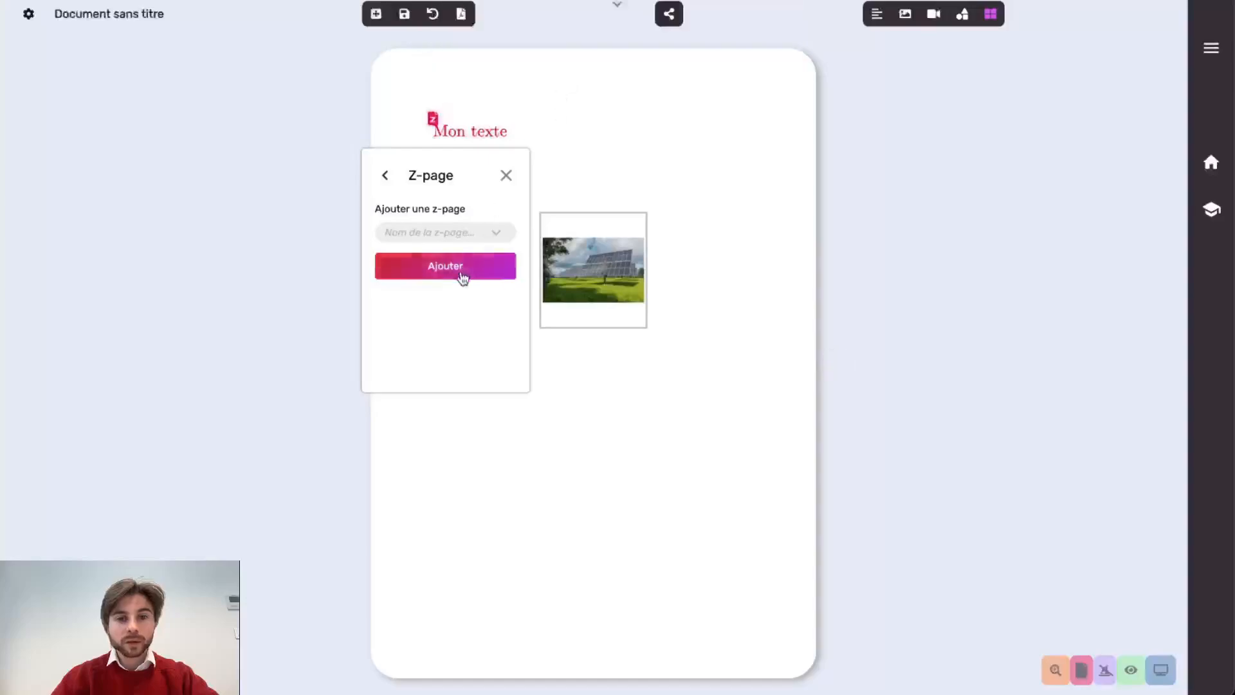
Step: Link the solar panel image to the existing z-page "Détail hyper poussé"
click(470, 229)
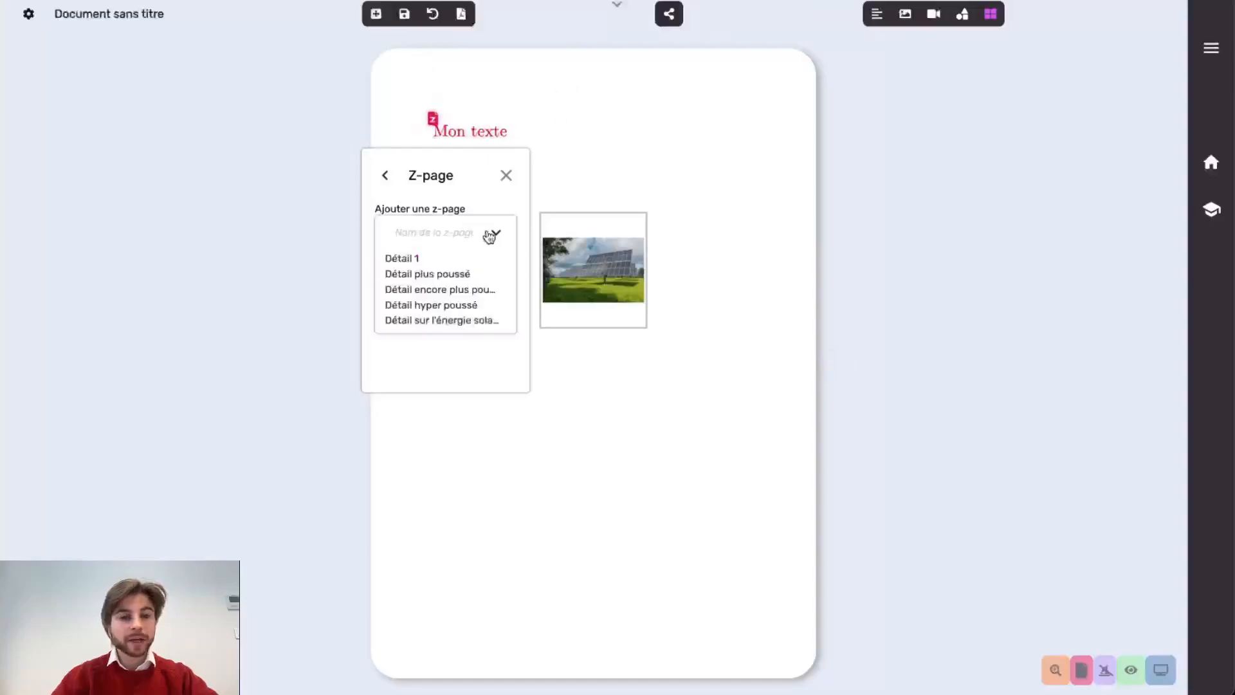
click(463, 305)
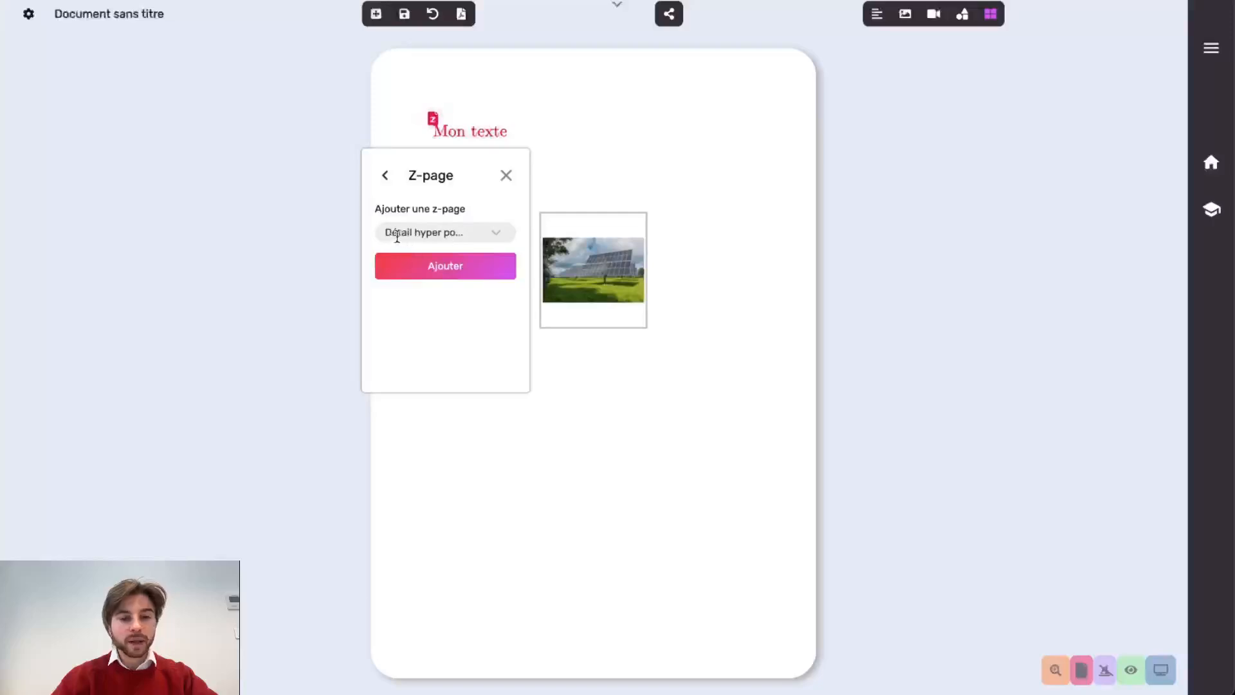
click(409, 270)
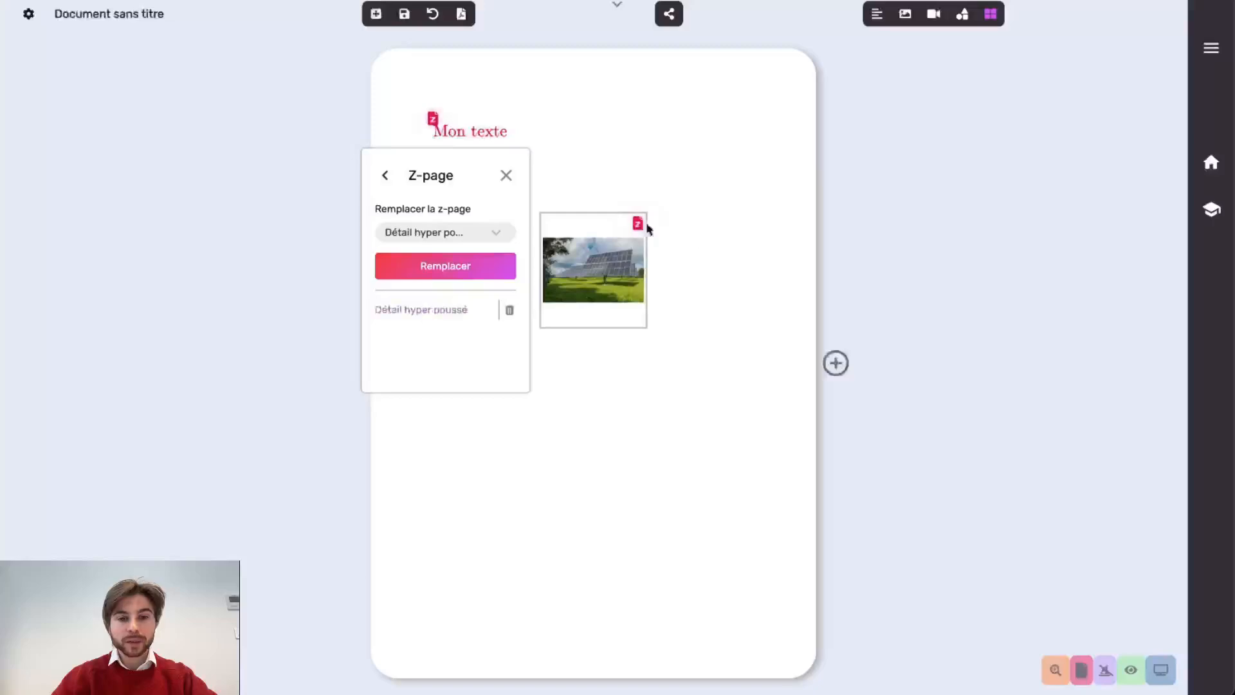
Step: Reach "Détail hyper poussé" from the solar image's link settings and through the "Mon texte" chain of z-pages, returning to the first page each time
click(415, 310)
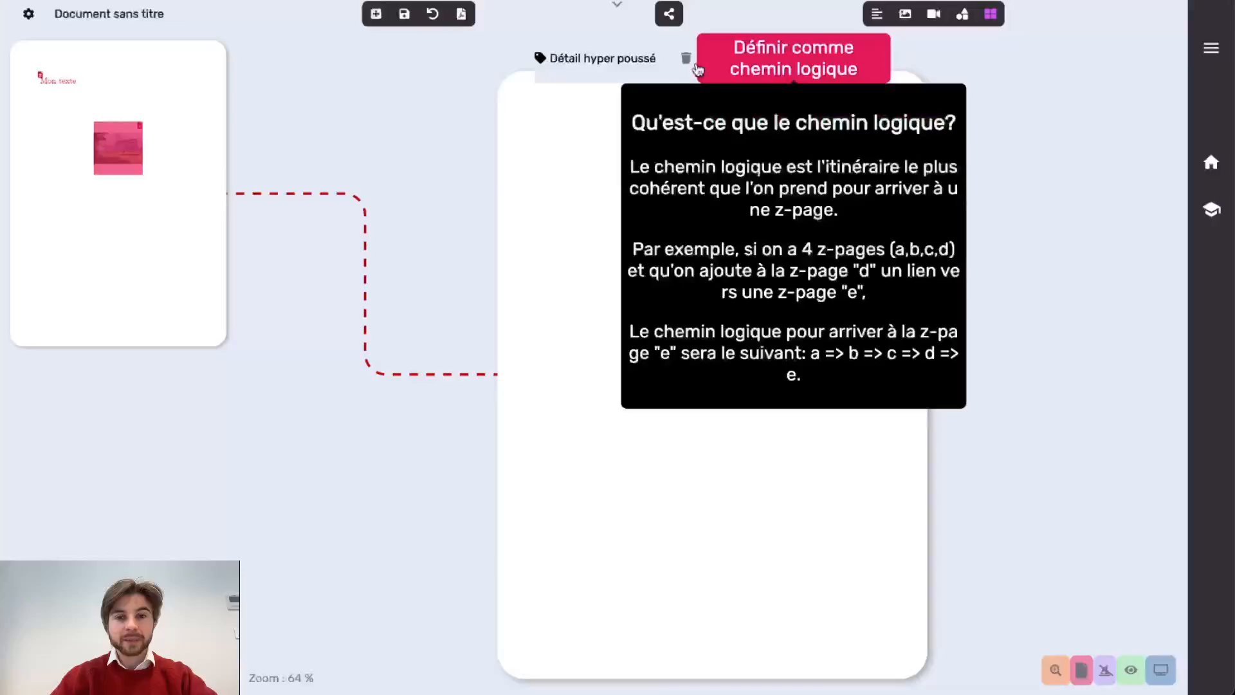
click(138, 83)
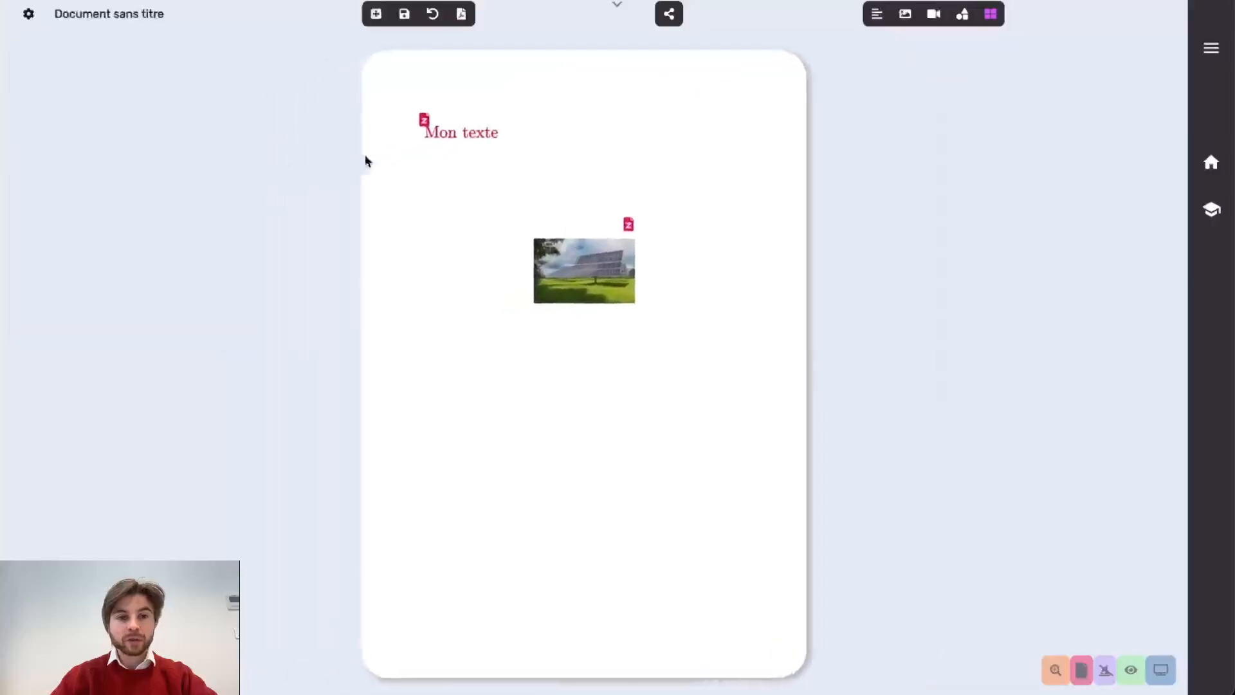
click(433, 120)
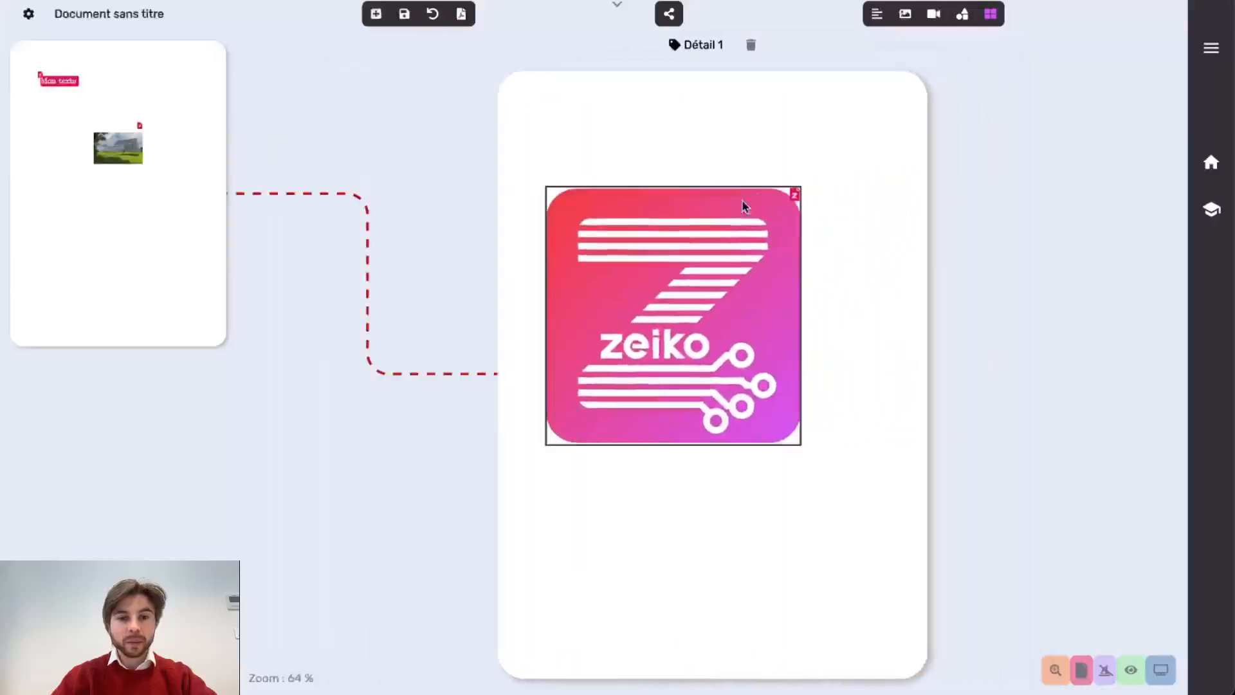
click(795, 193)
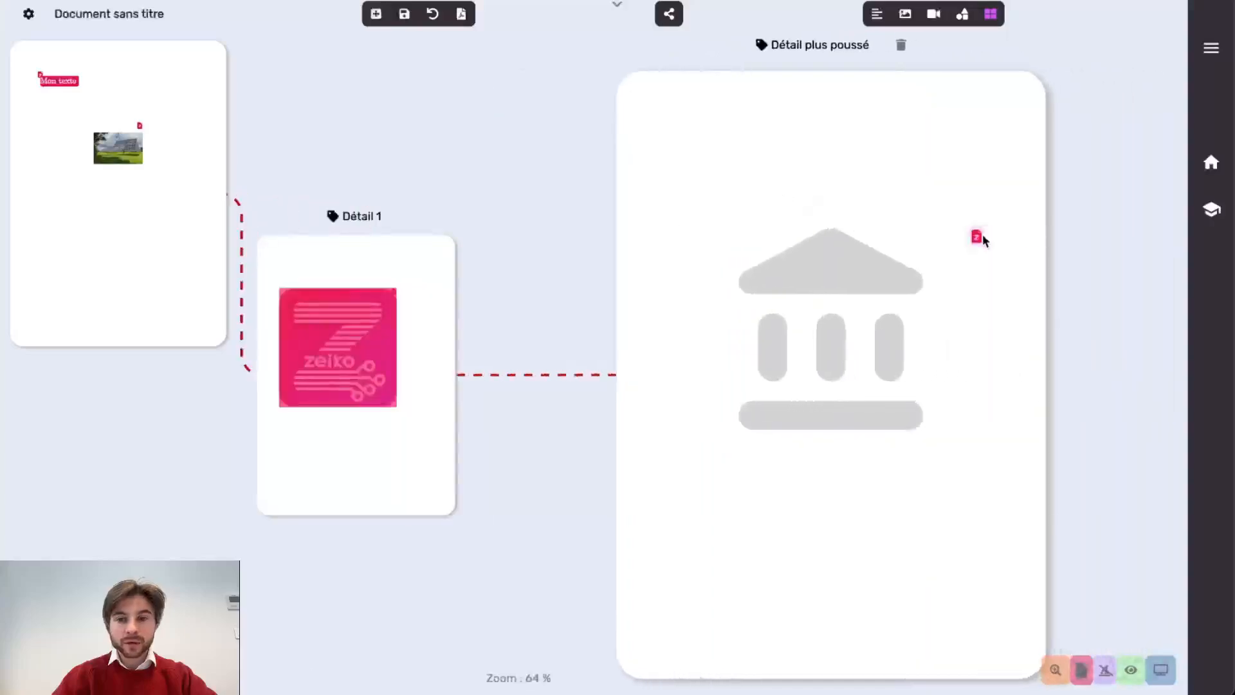
click(976, 237)
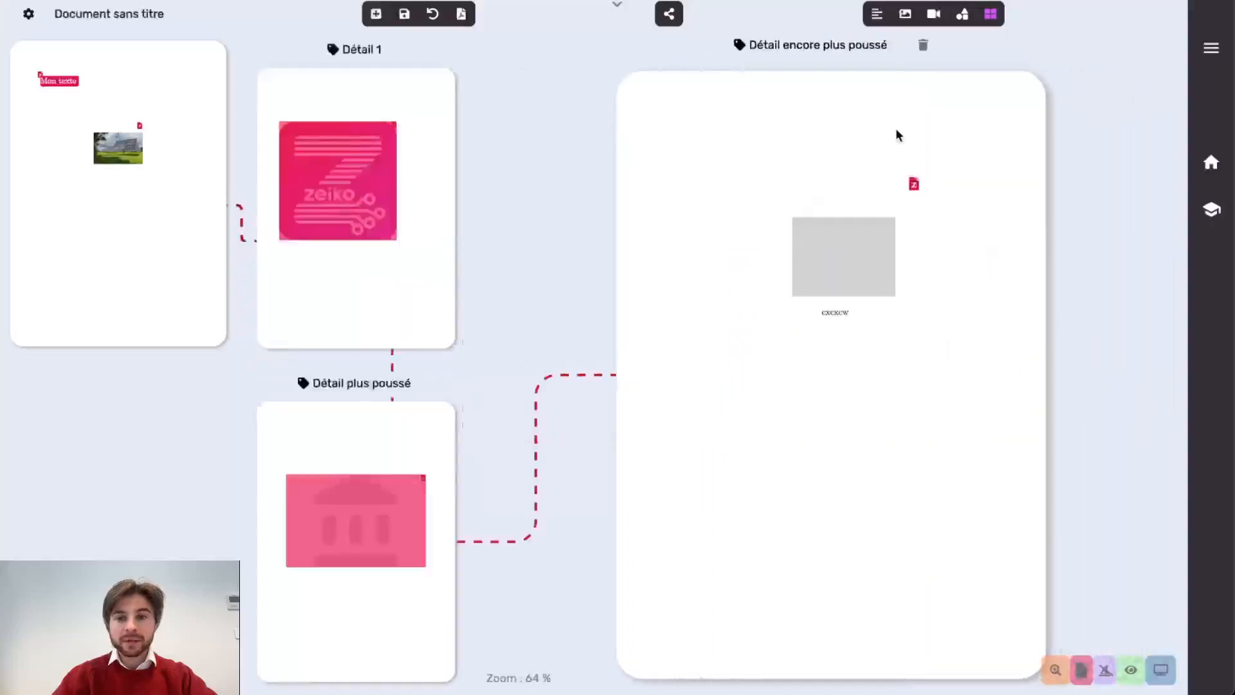
click(913, 183)
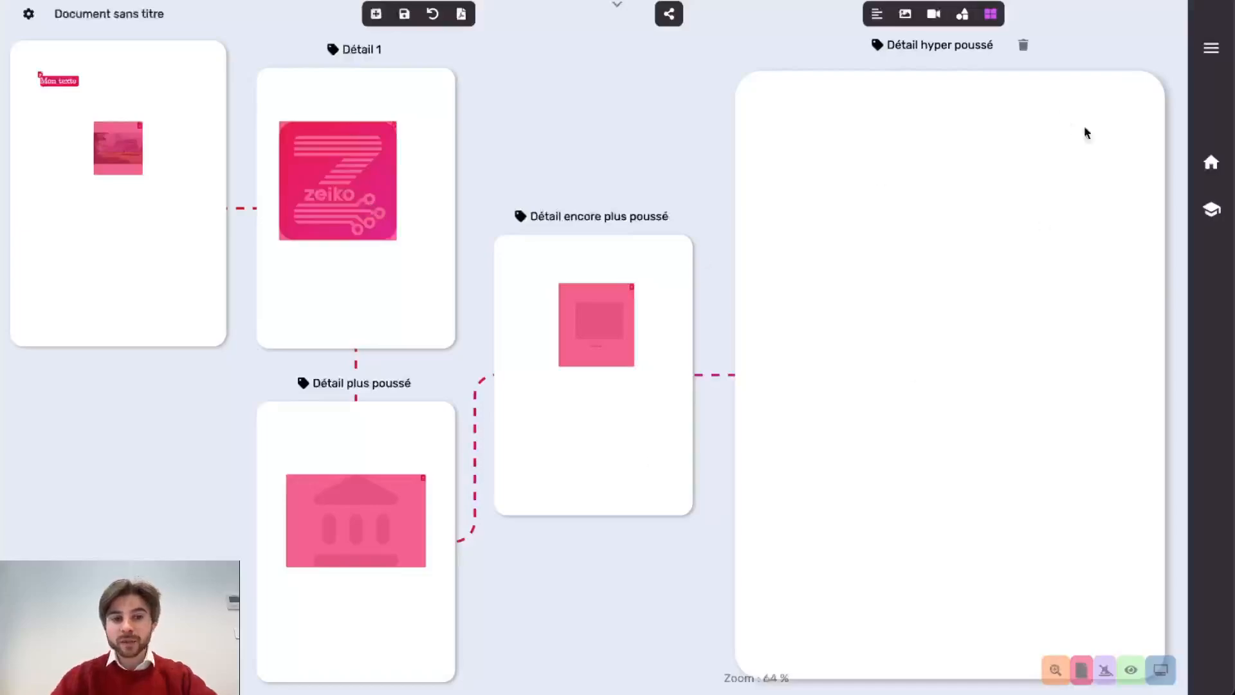
click(195, 134)
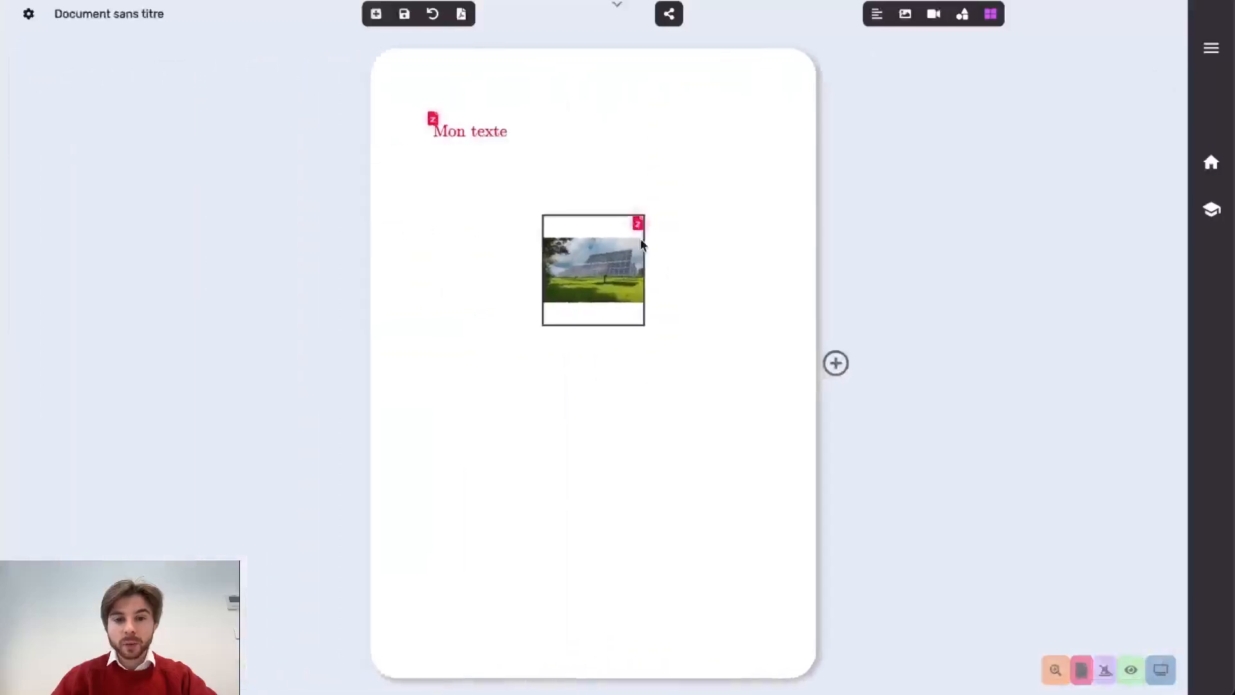
Step: Open "Détail hyper poussé" from the solar panel image, dismiss the save warning, and add a text zone reading "Détail sur le solaire" near the page's upper edge
click(636, 224)
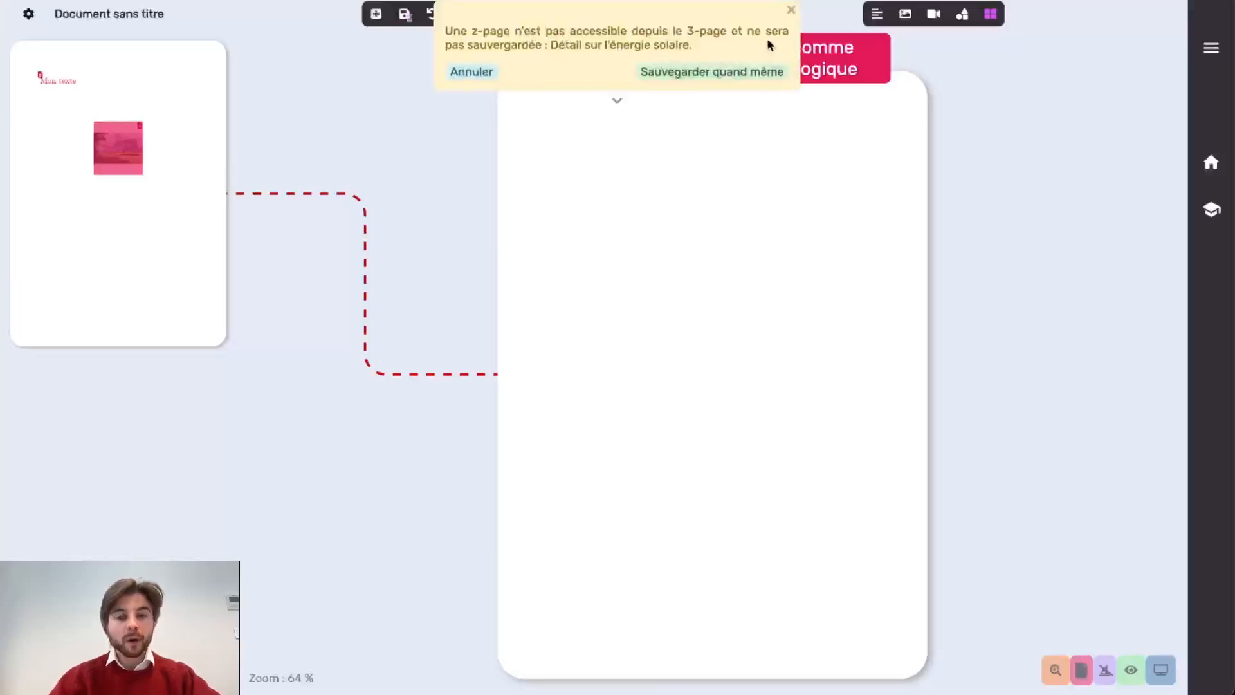
click(791, 9)
click(887, 14)
drag(600, 159, 695, 212)
text(Détail sur le)
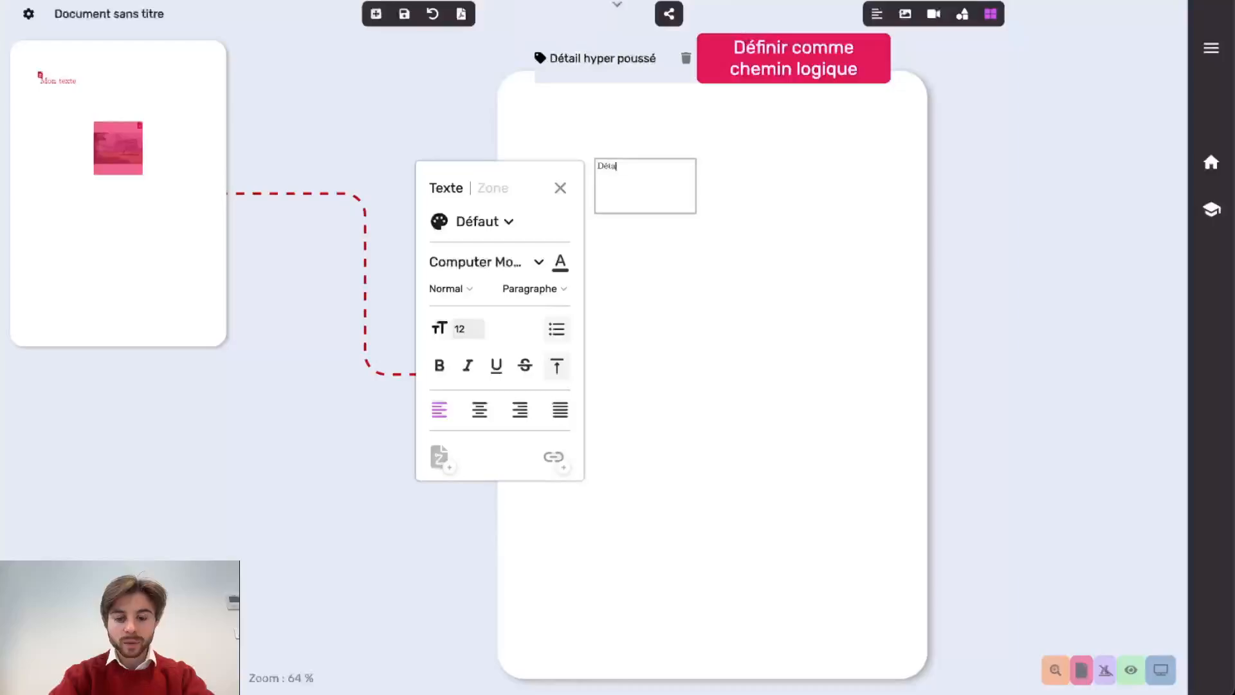
key(BackSpace)
key(BackSpace)
key(BackSpace)
key(BackSpace)
key(BackSpace)
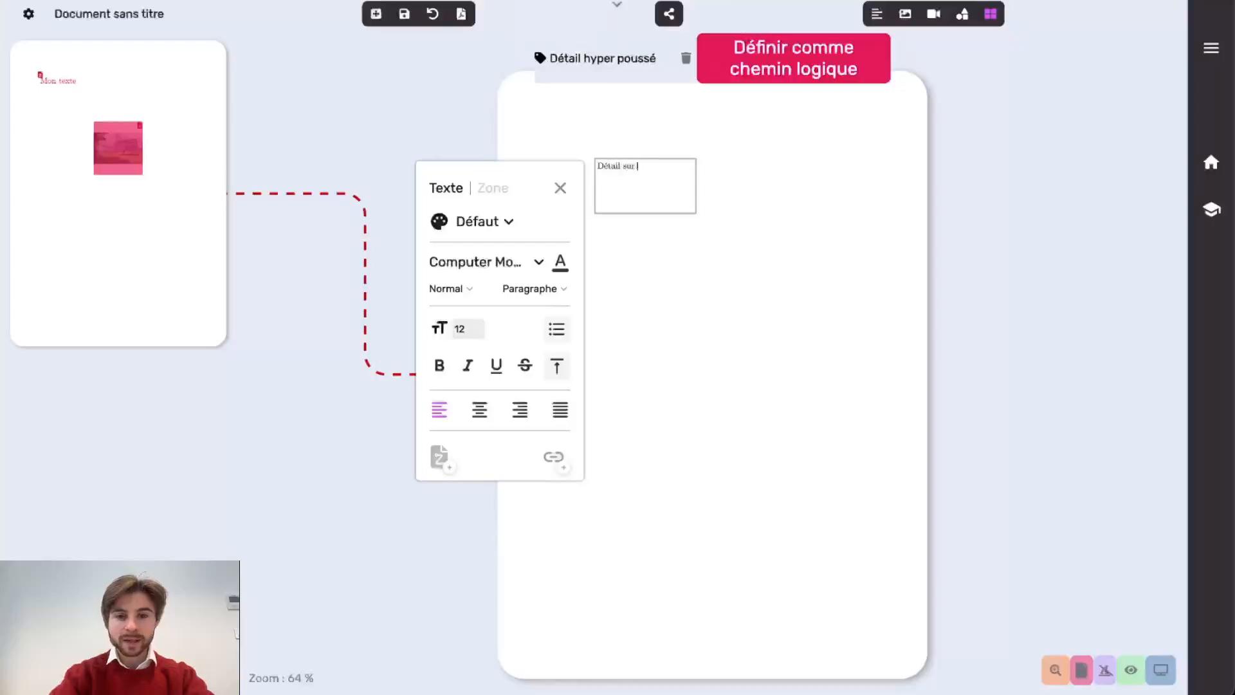
text(r le solaire)
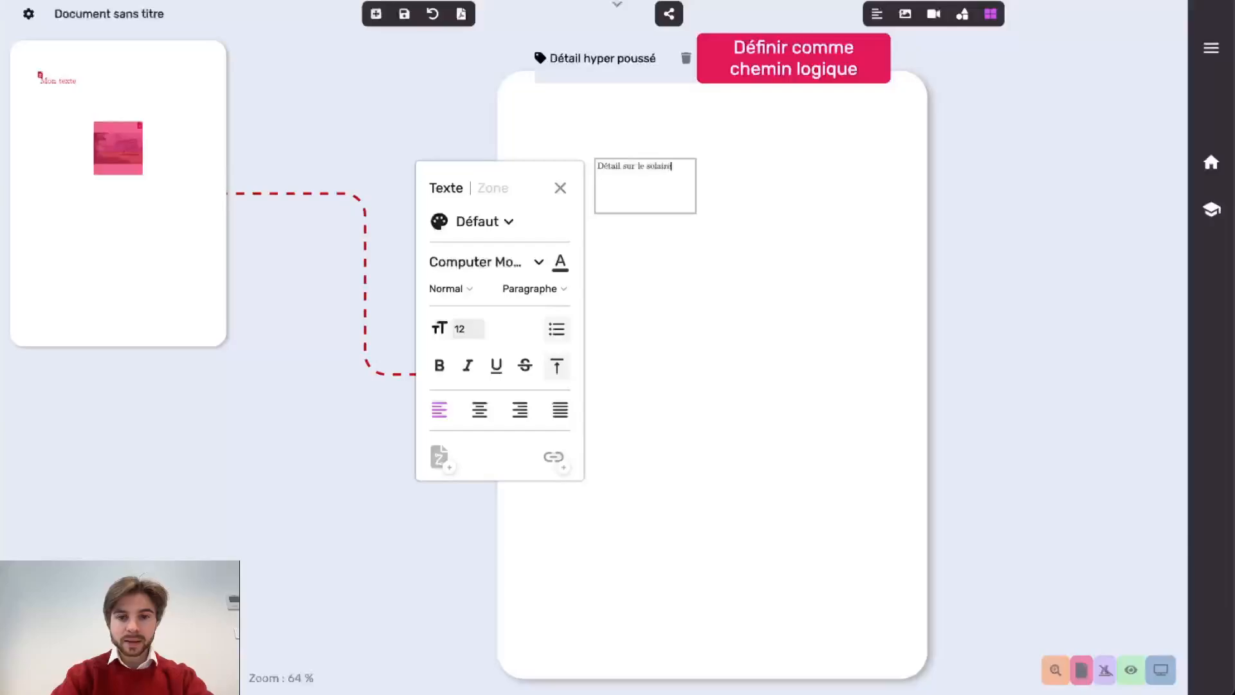
Step: Link the whole "Détail sur le solaire" text to the existing z-page "Détail sur l'énergie solaire", and return to the first page
triple_click(674, 165)
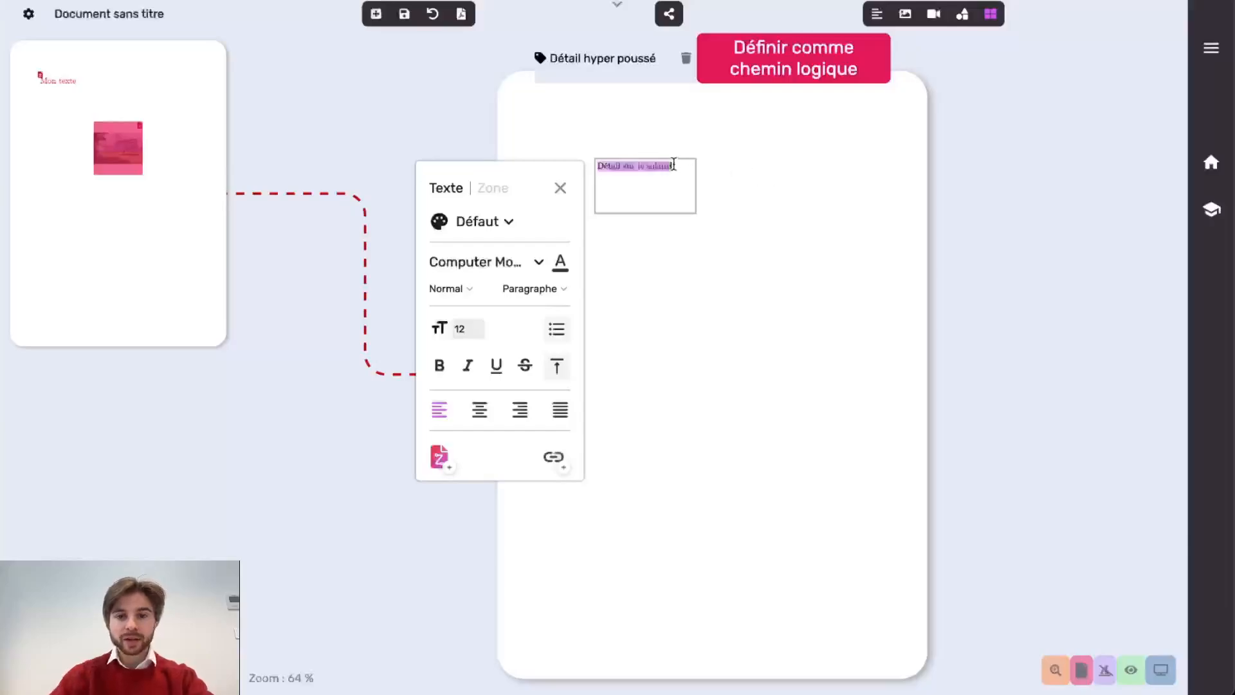
click(440, 458)
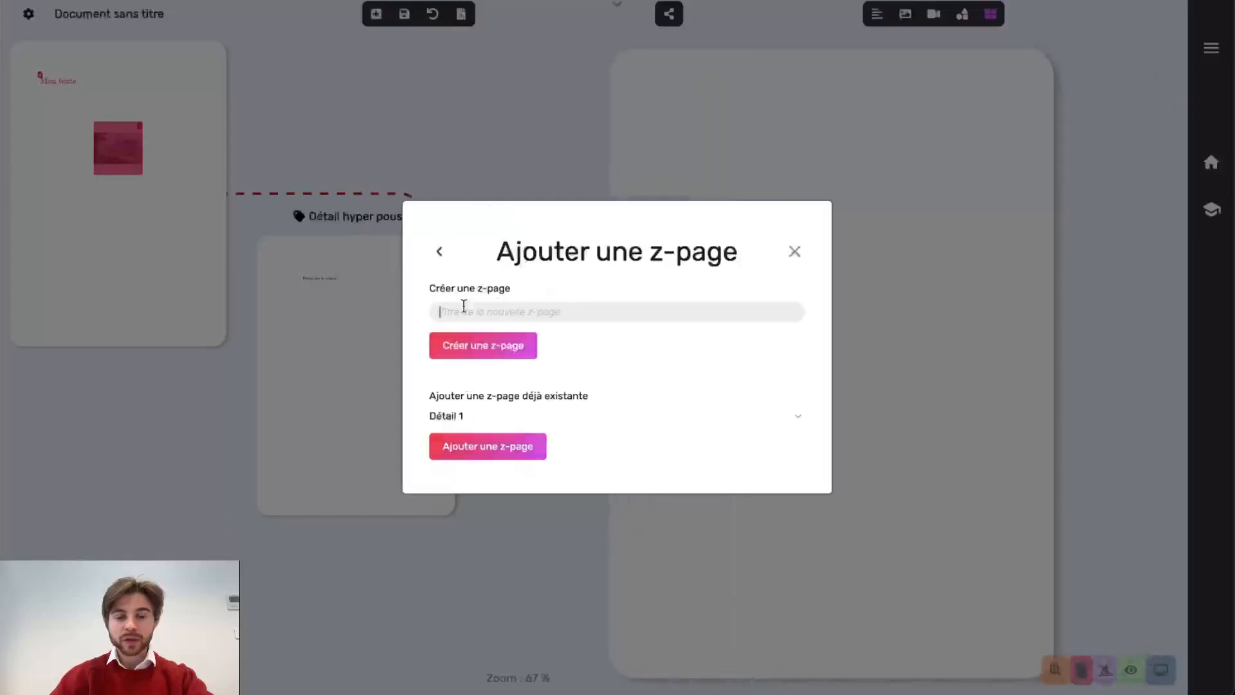
click(539, 417)
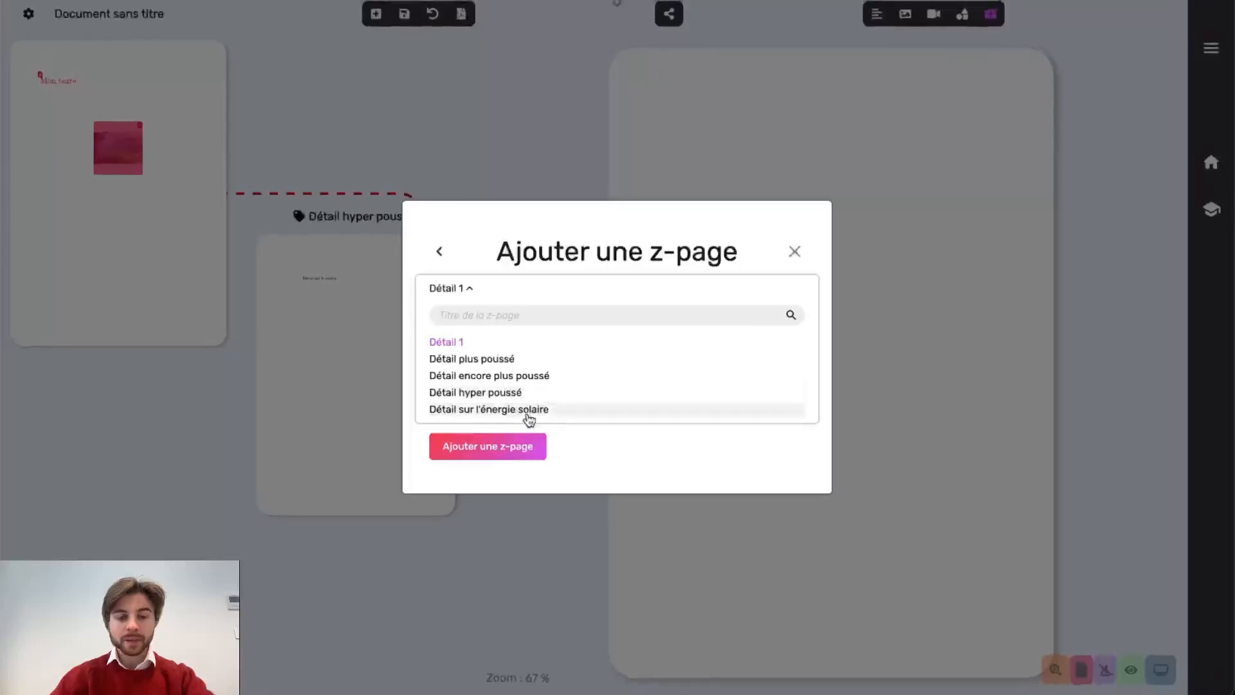
click(528, 416)
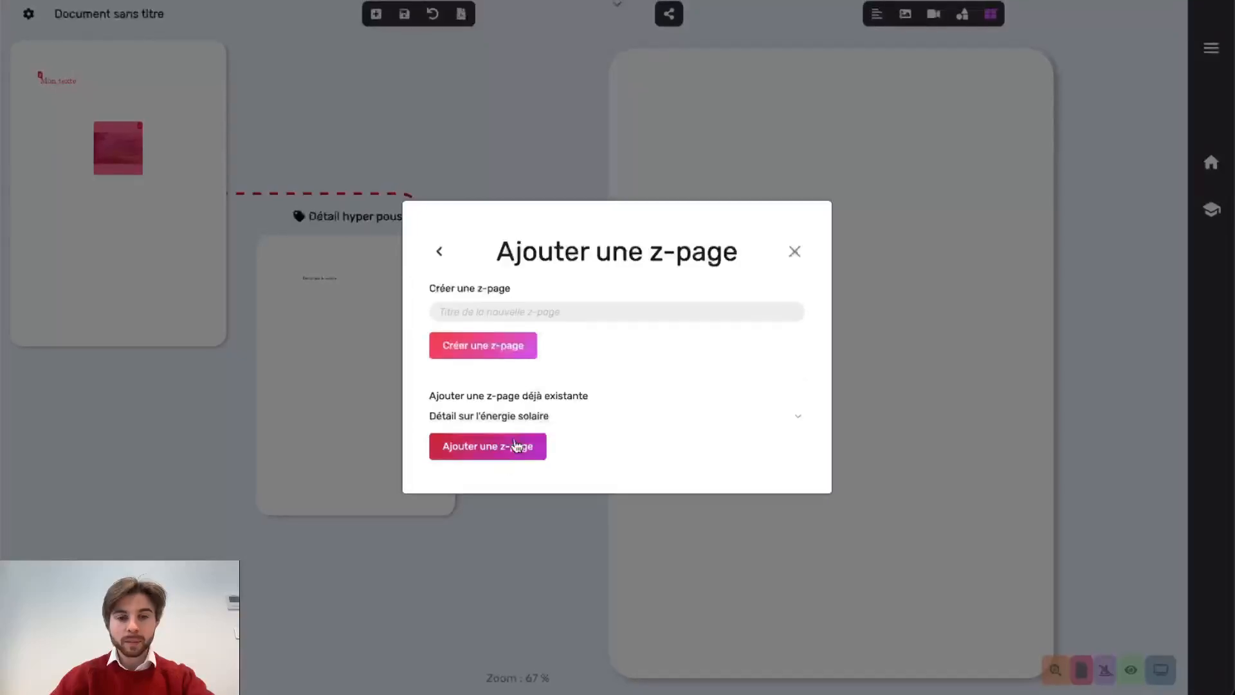
click(482, 447)
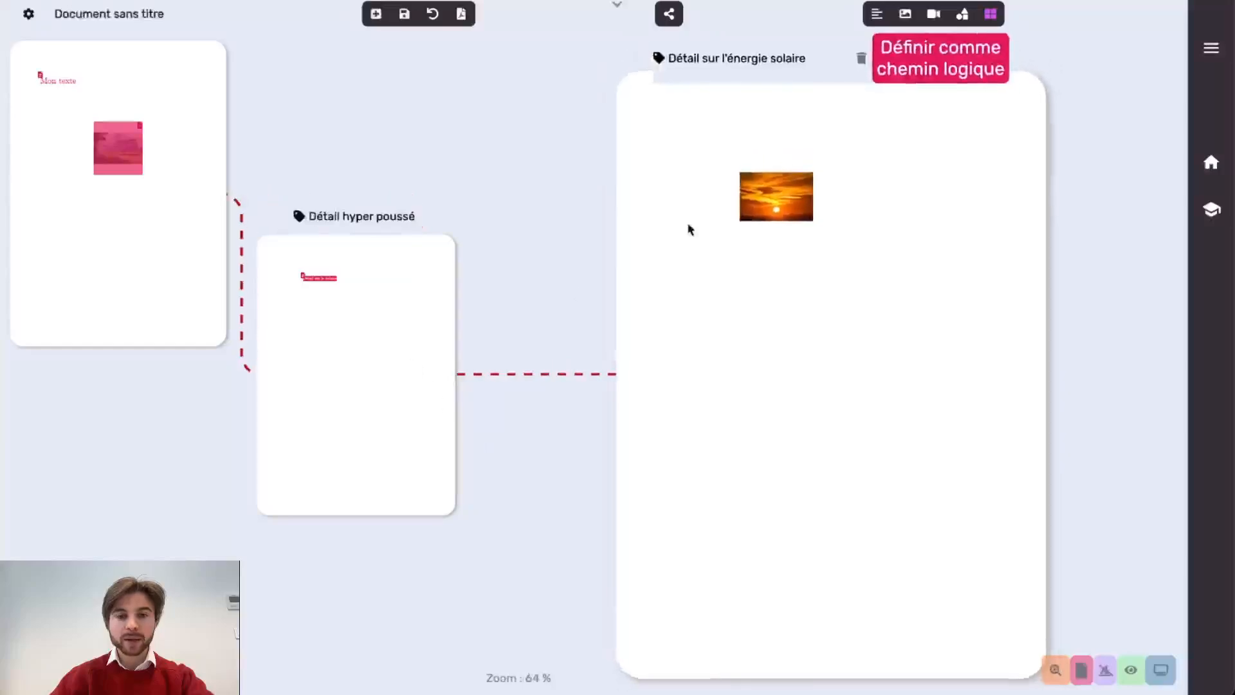
click(298, 308)
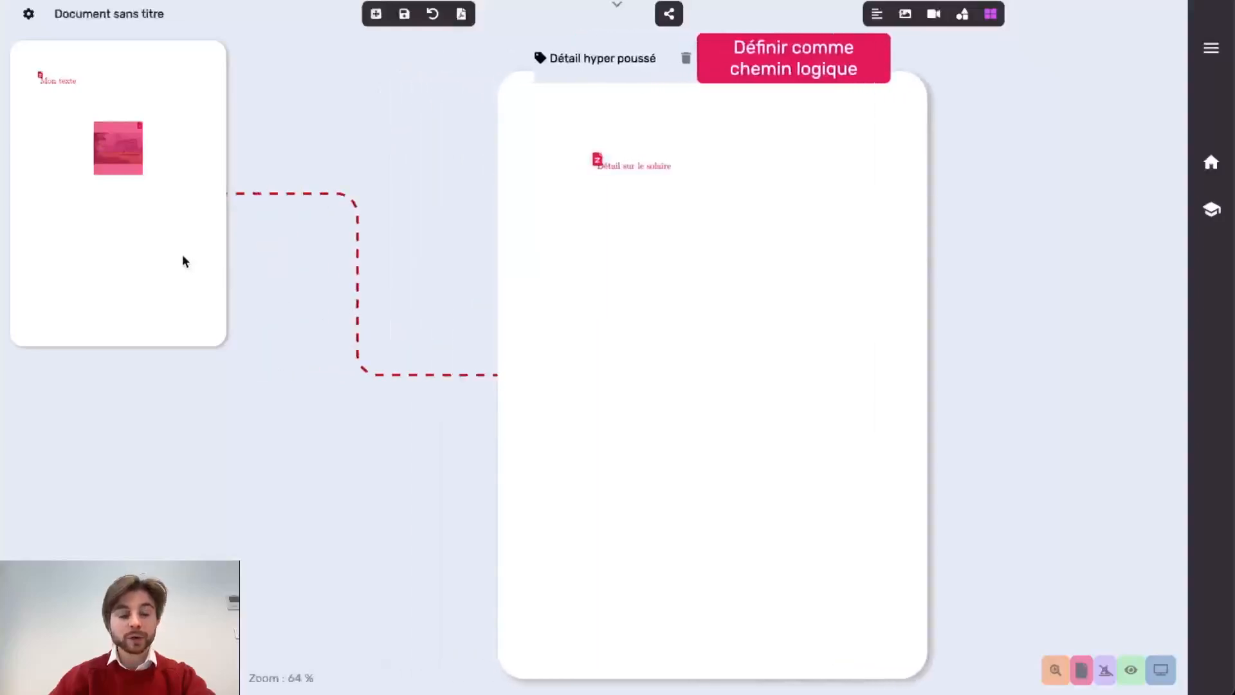
click(183, 257)
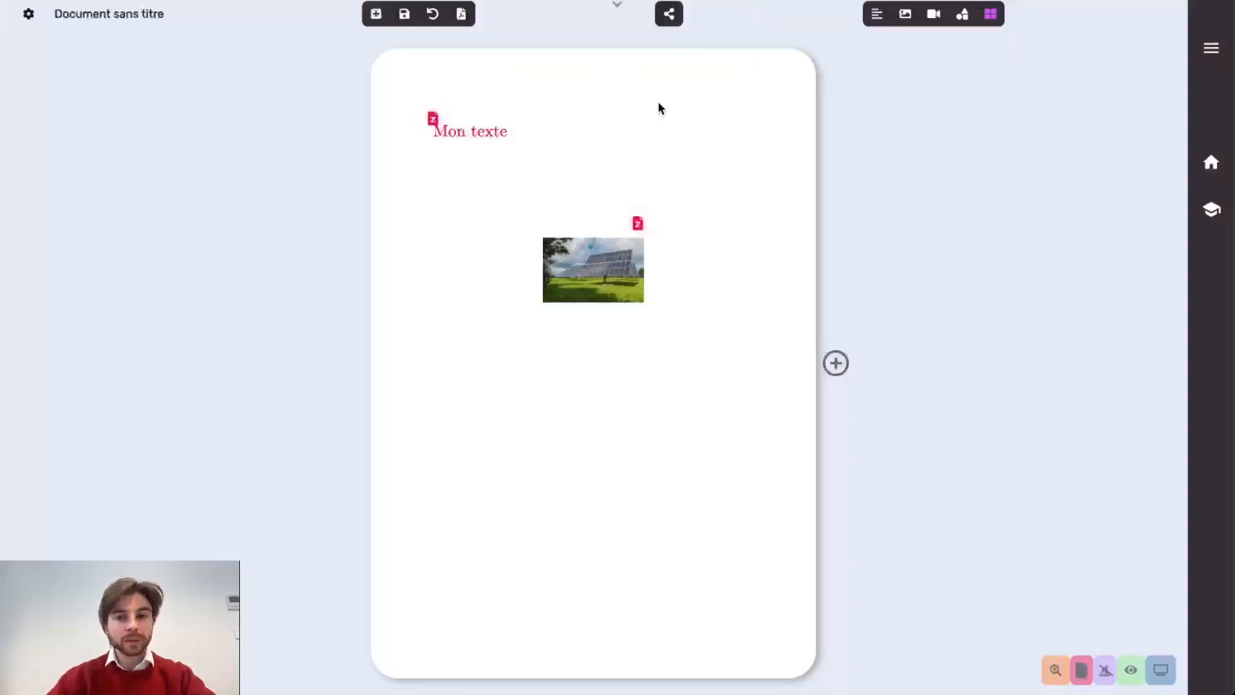
Step: Open "Détail hyper poussé" from the solar panel image, request its deletion, and cancel the request
click(637, 225)
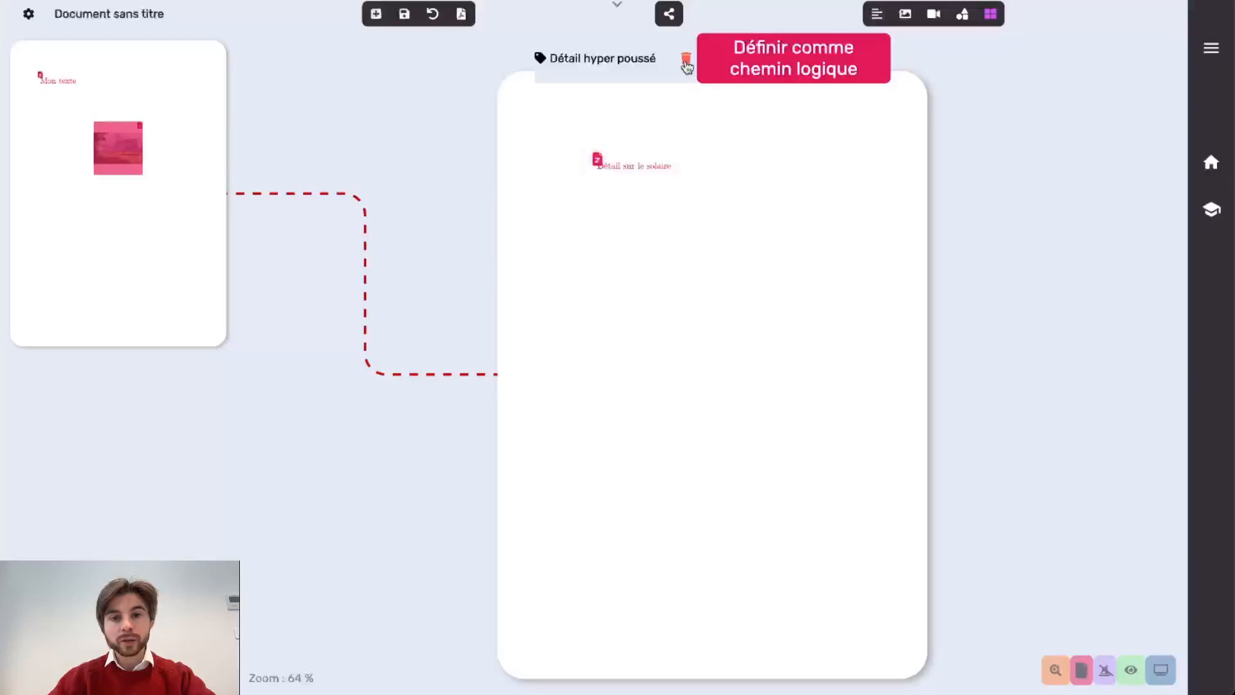
click(685, 62)
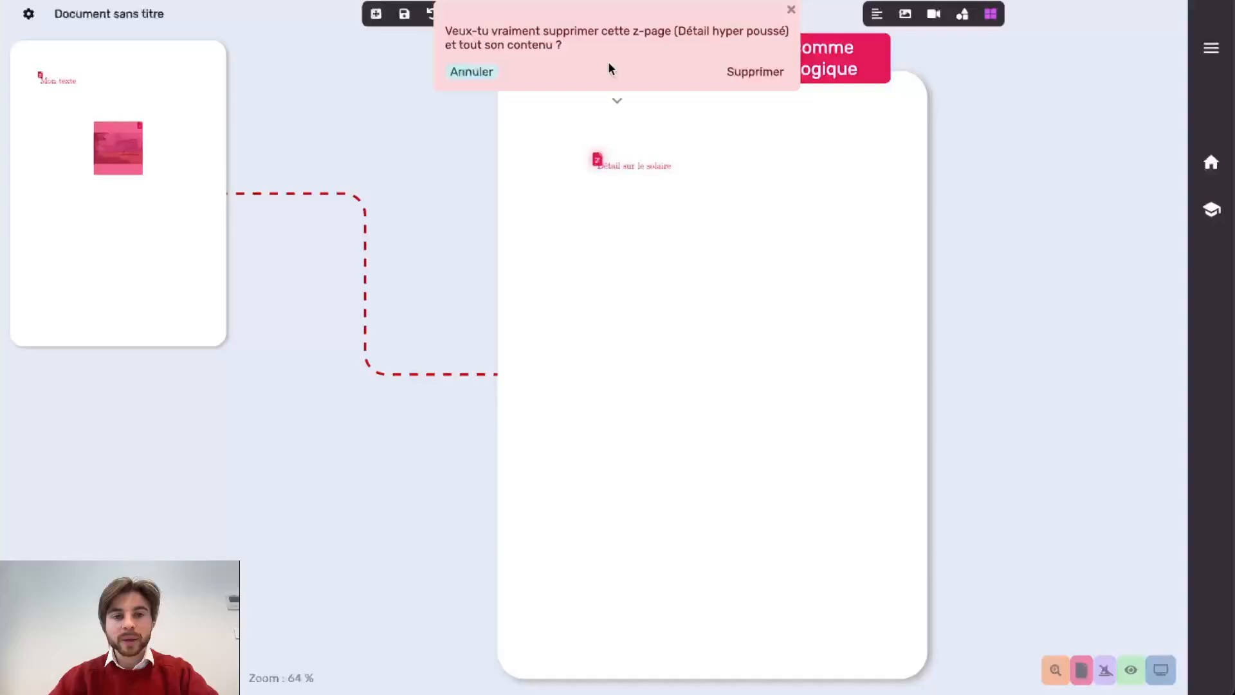
click(470, 74)
Step: Rename the z-page "Détail hyper poussé" as "nouveau nom"
triple_click(577, 63)
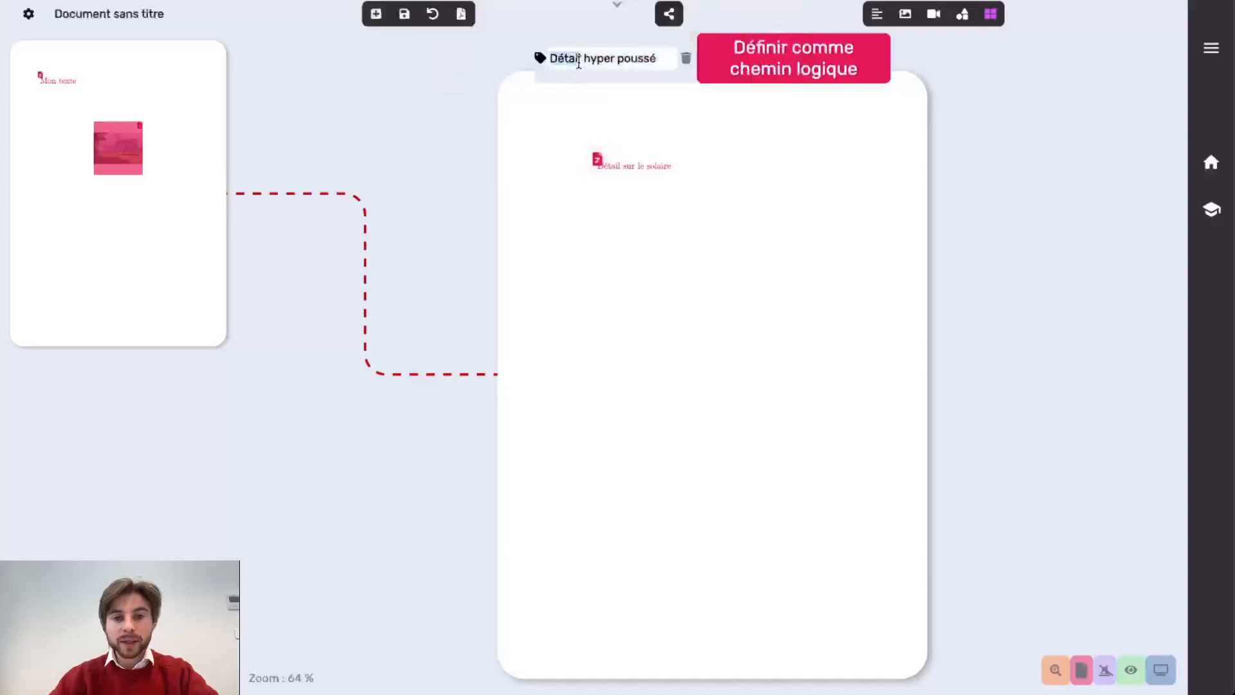
key(BackSpace)
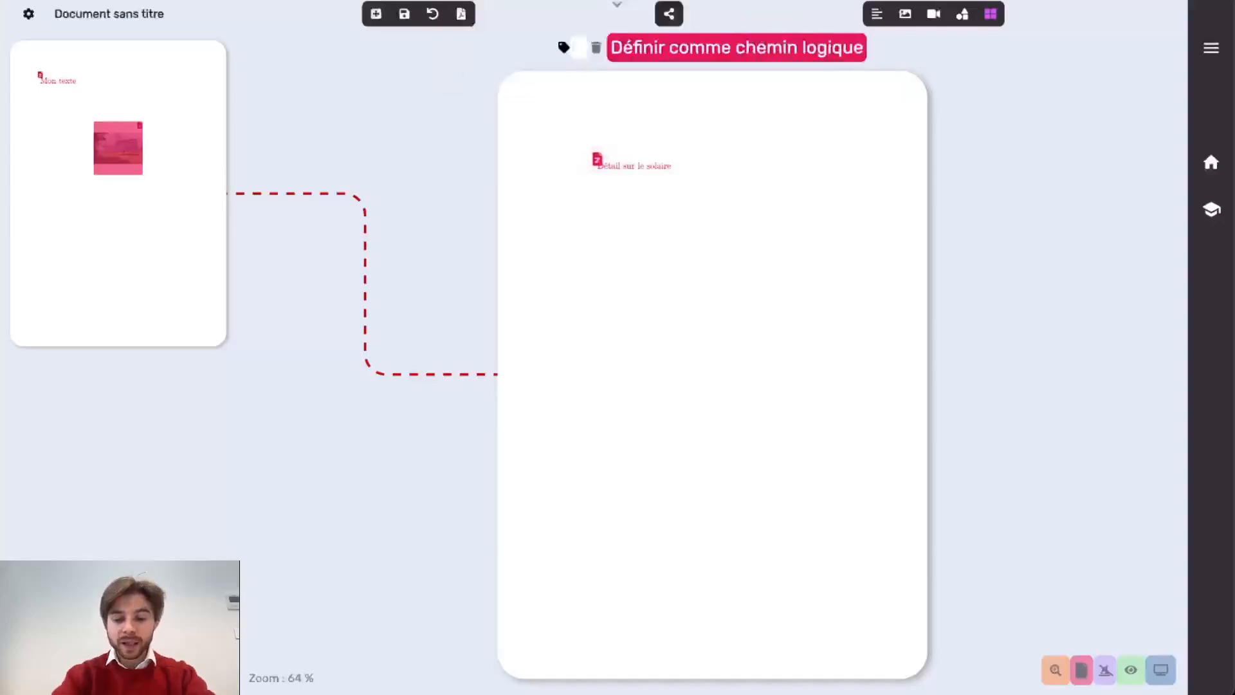
text(nouveau)
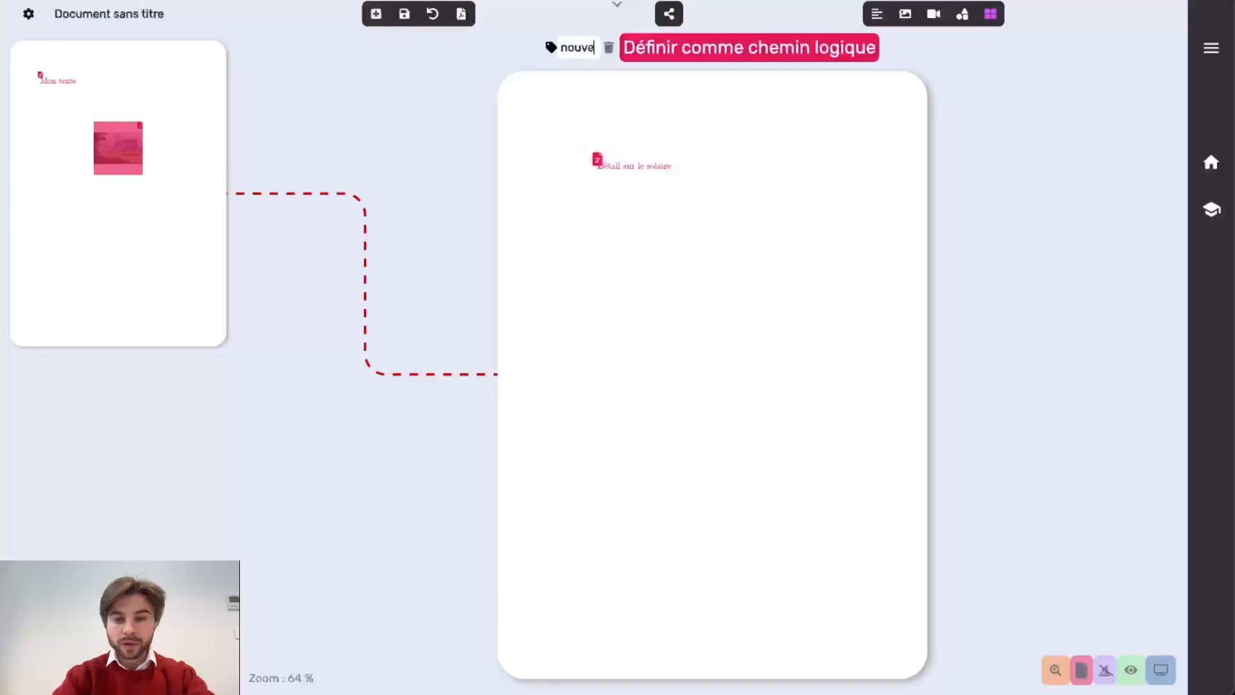
text( nom)
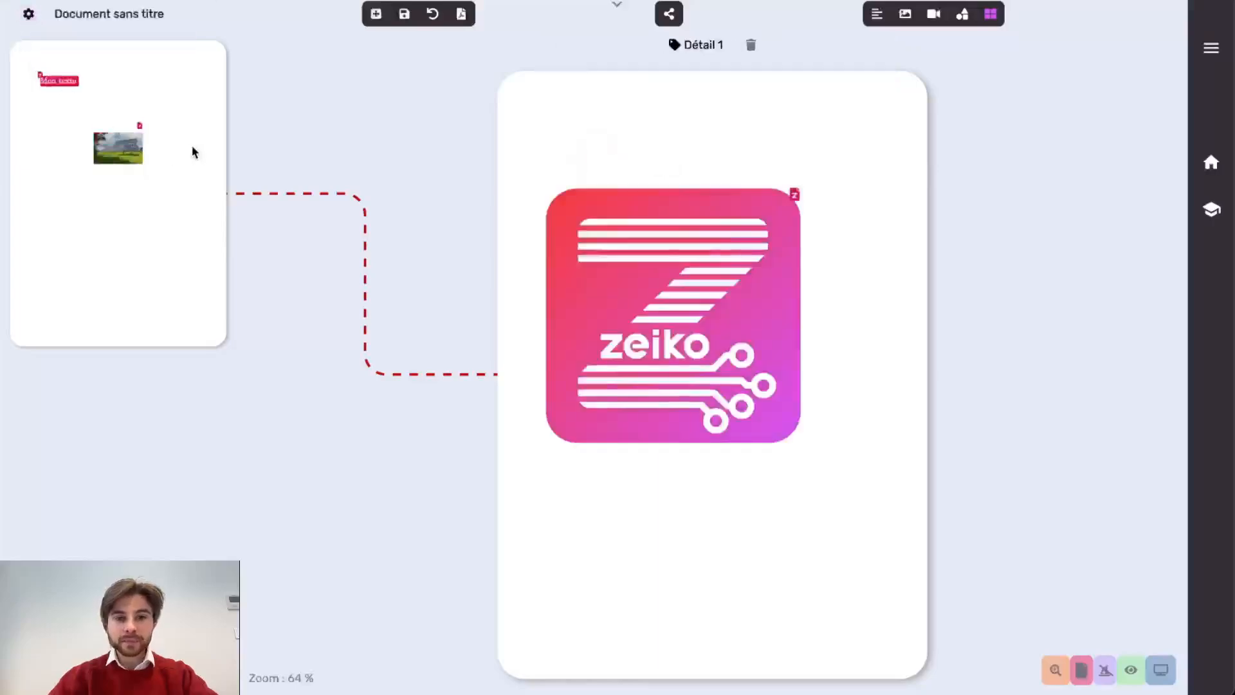
Step: Return to the first page and follow the z-page links from "Mon texte" through "nouveau nom" to "Détail sur l'énergie solaire"
click(174, 119)
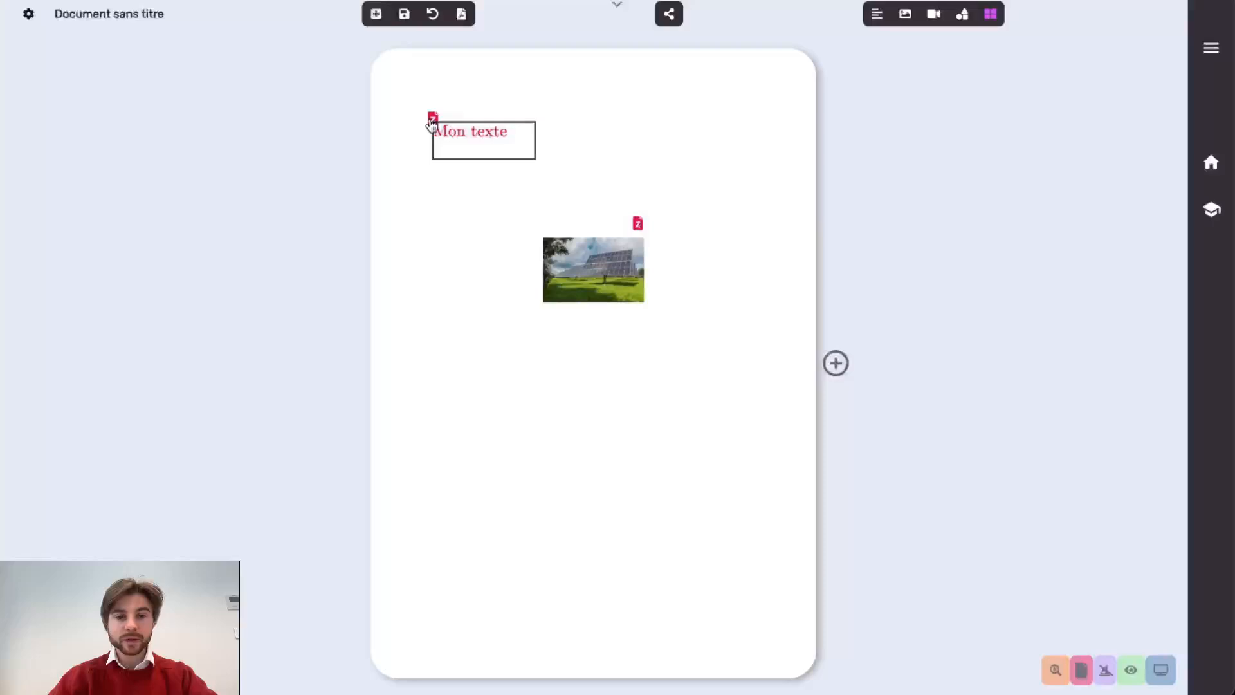
click(432, 119)
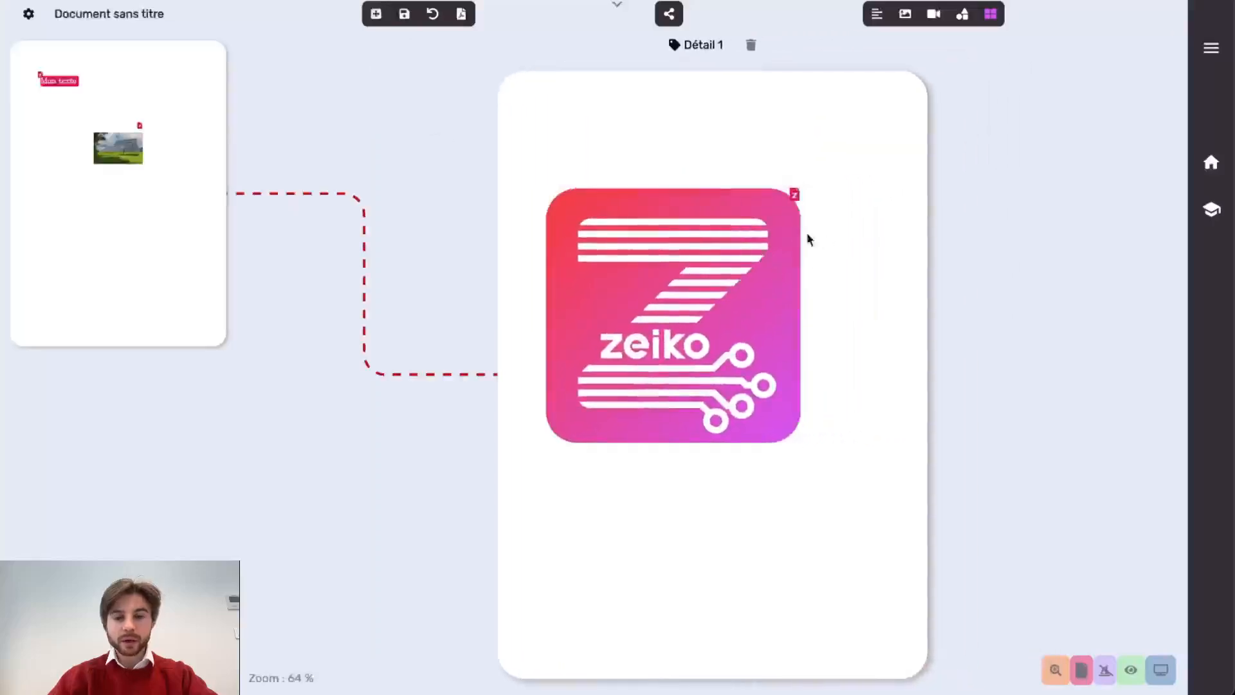
click(795, 195)
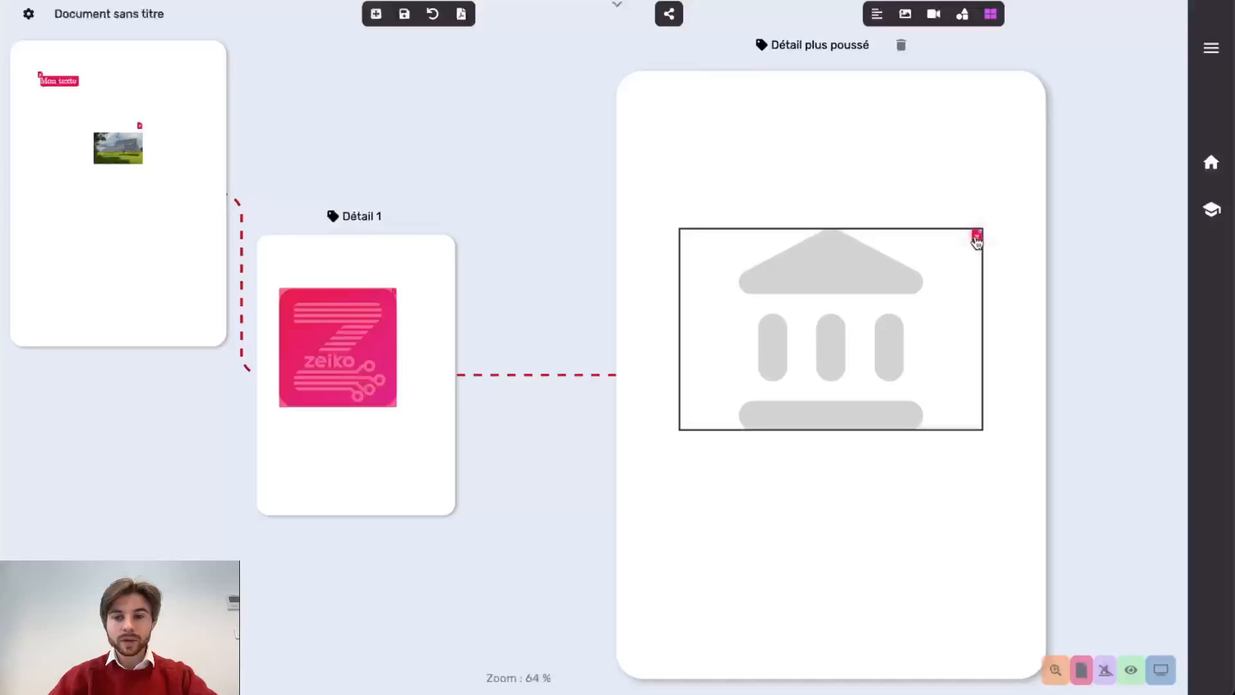
click(974, 236)
click(913, 185)
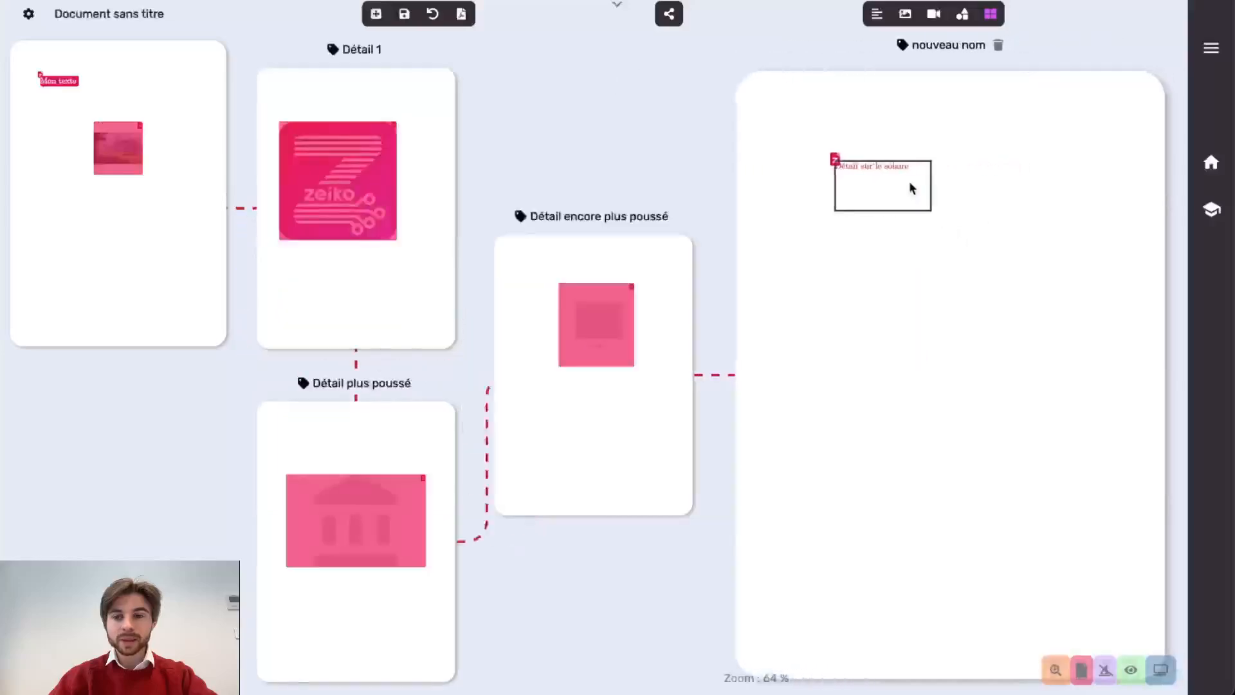
click(833, 157)
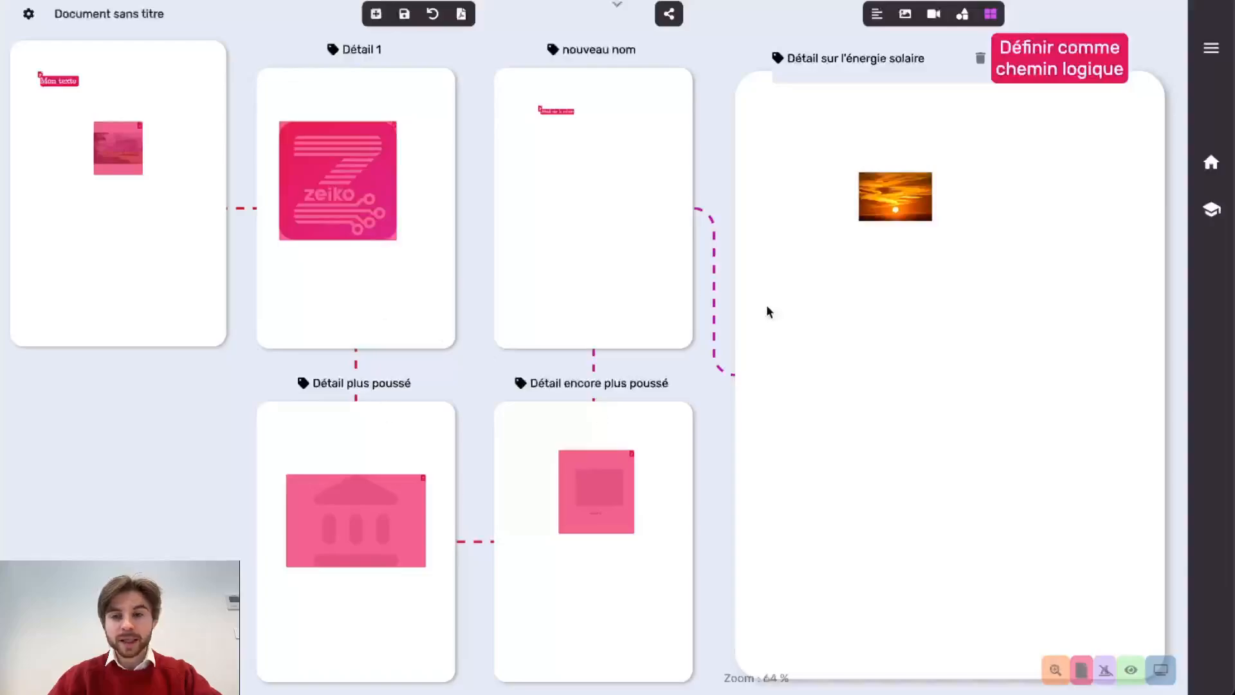
Step: Try to create a z-page named "test détail" from the sunset image at the end of the "Mon texte" chain, and dismiss the warning
click(894, 190)
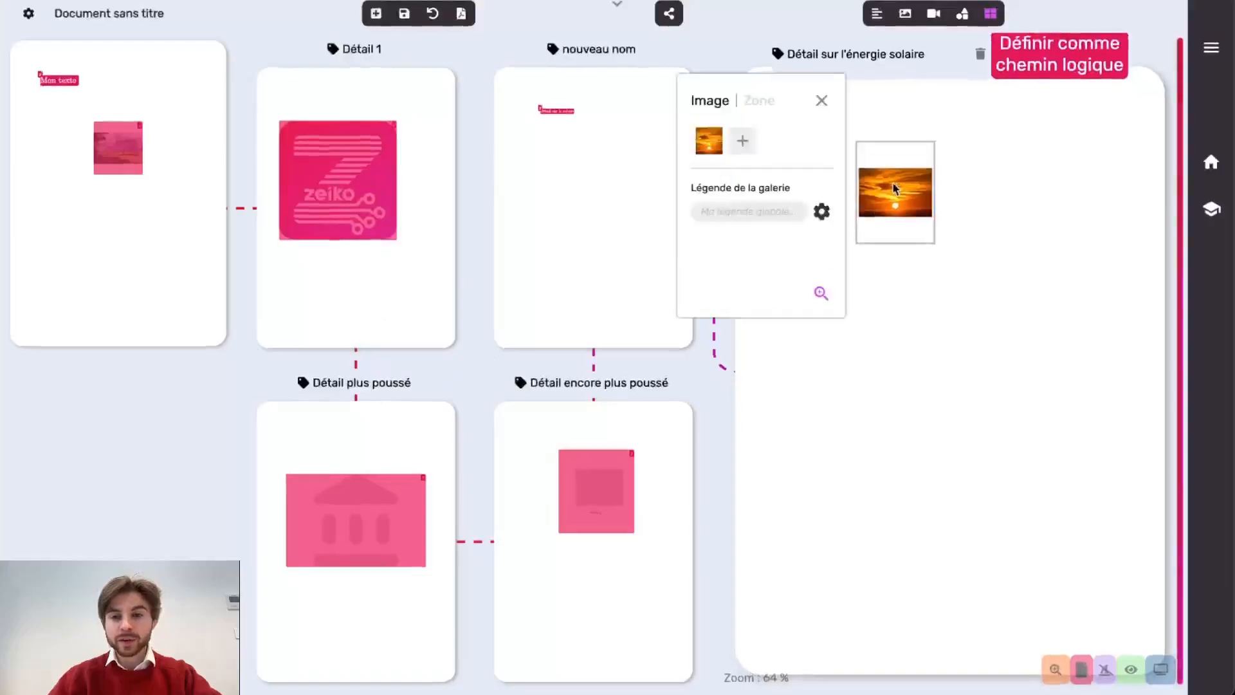
click(709, 140)
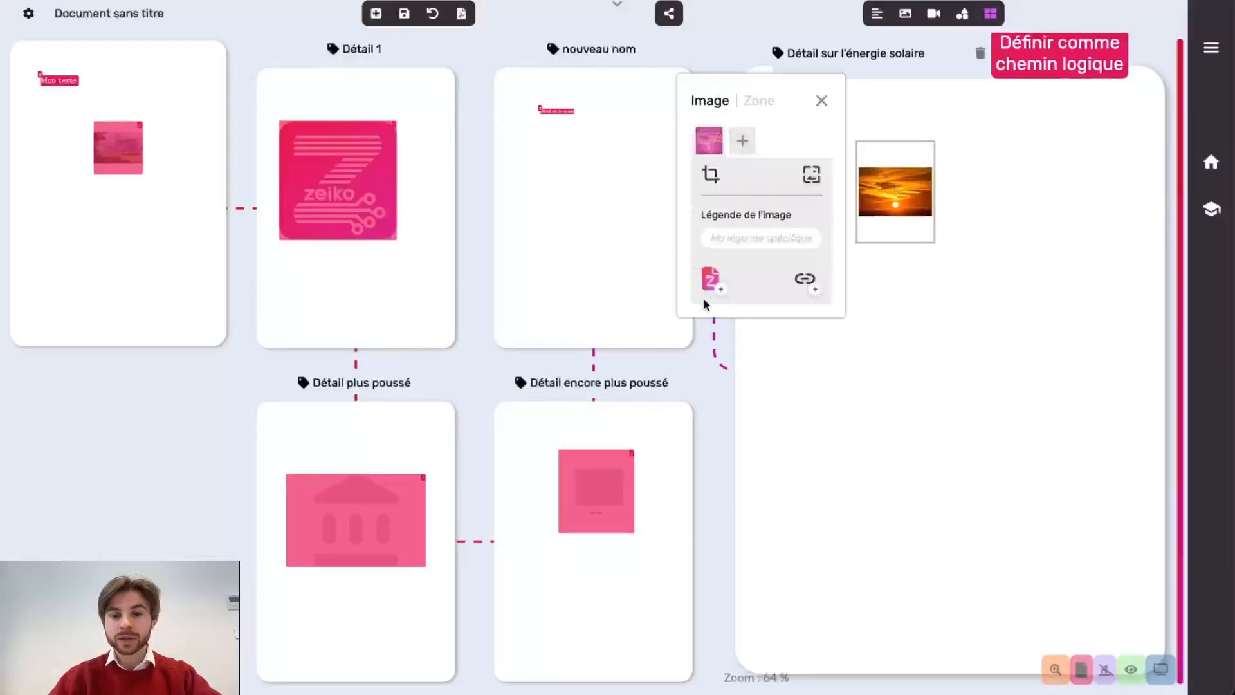
click(710, 280)
text(z)
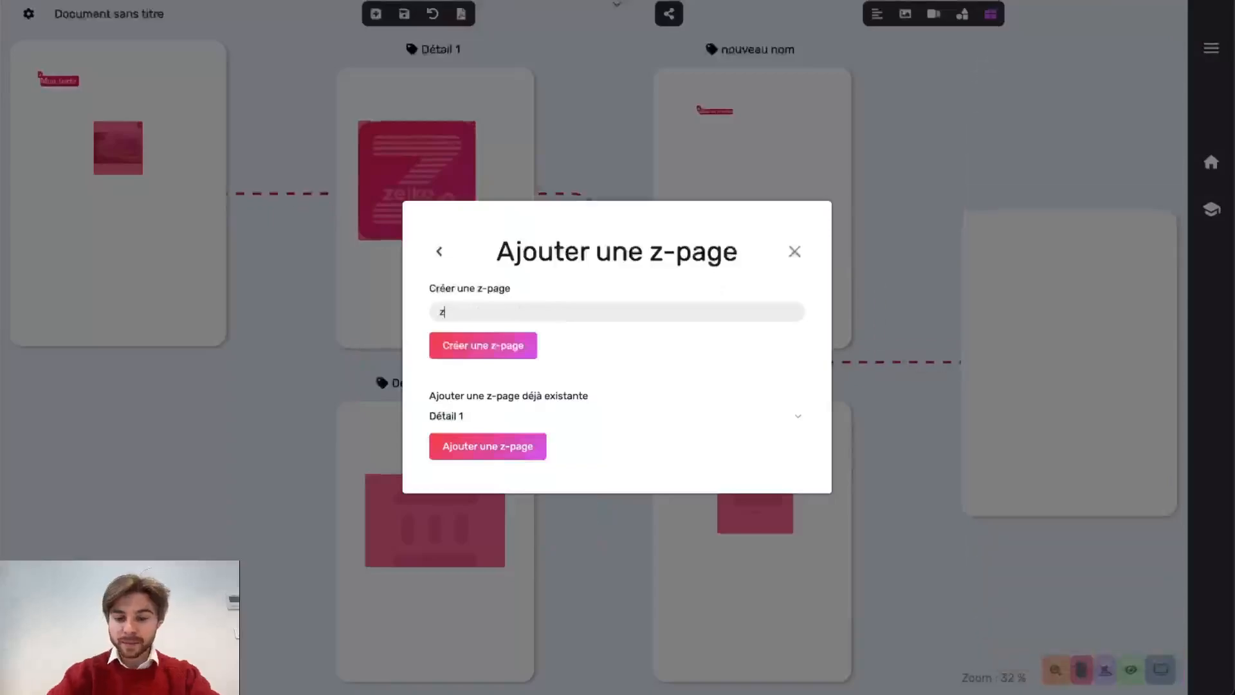
key(BackSpace)
text(test détail)
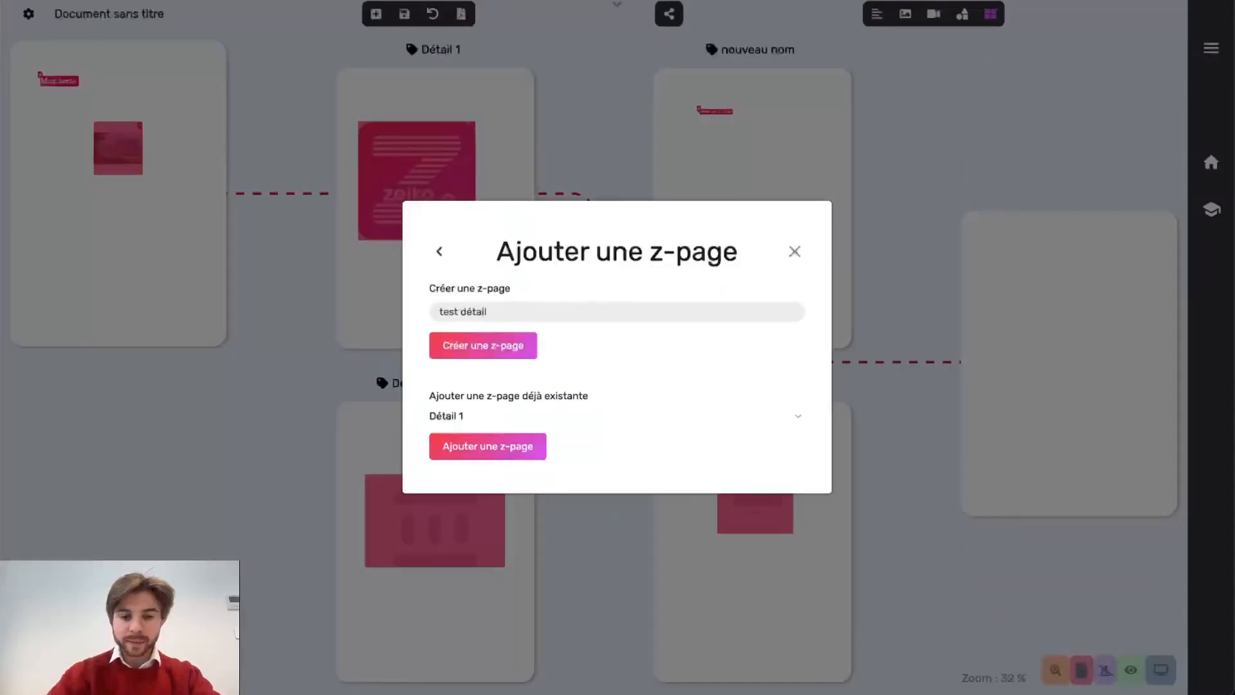
click(467, 347)
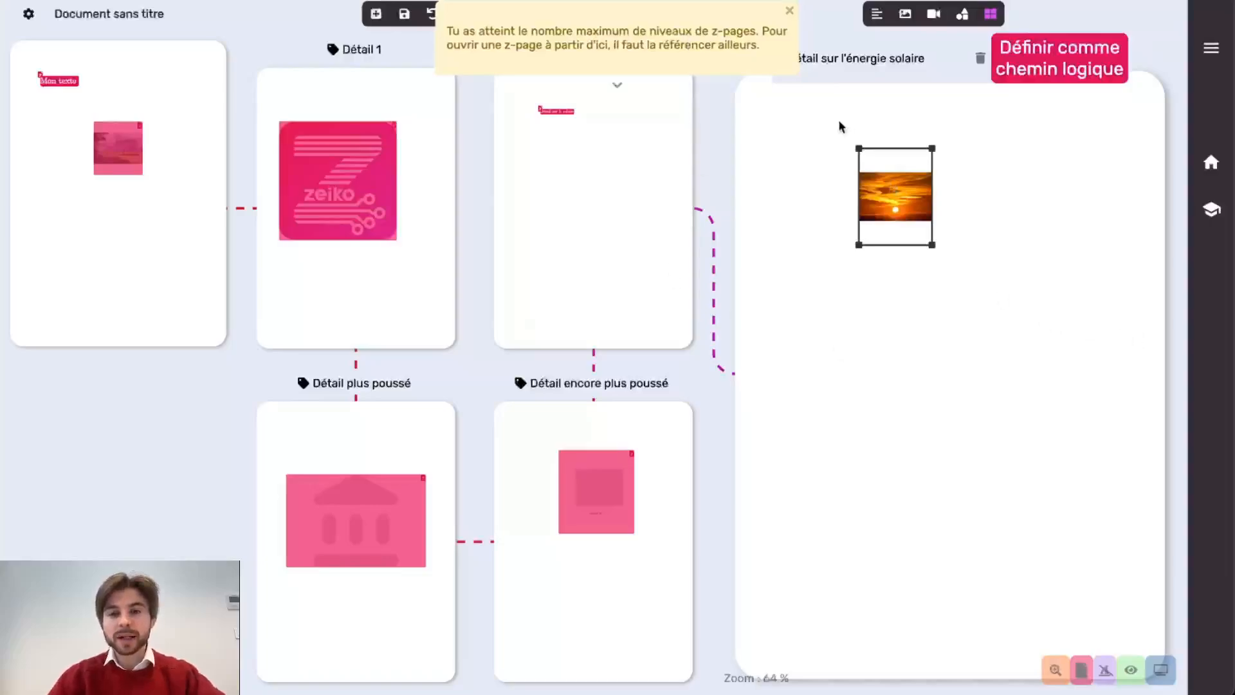
click(790, 11)
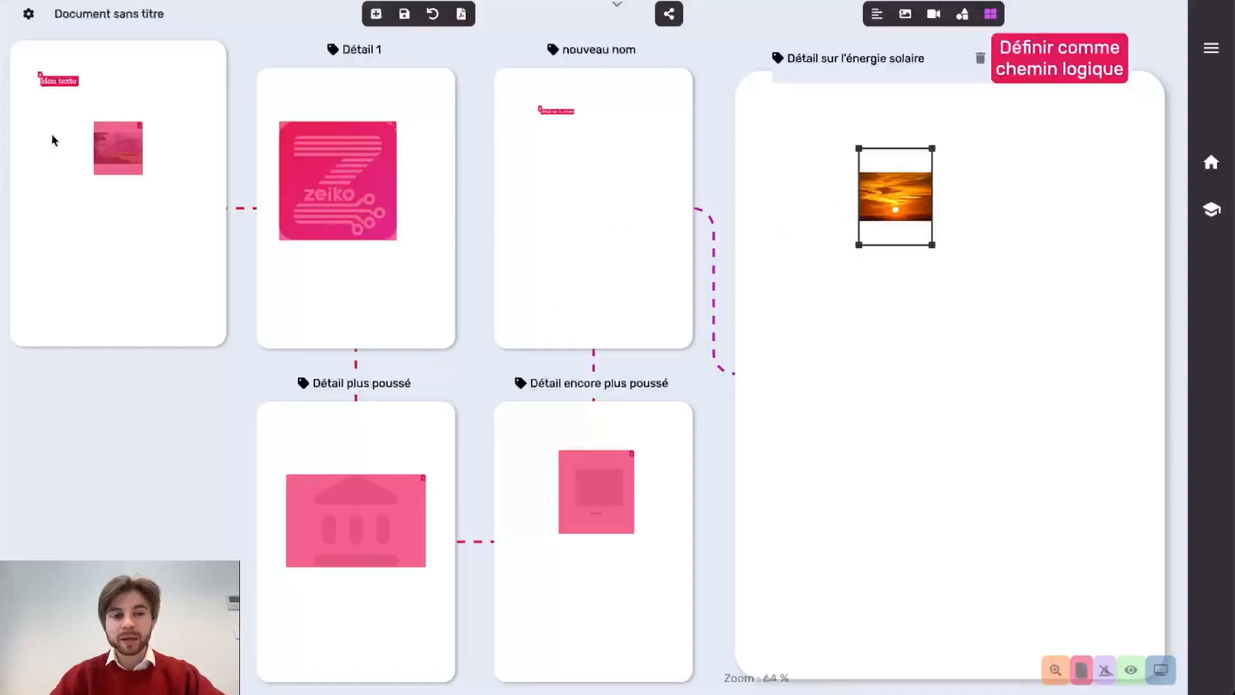
Step: Return to the first page and reach "Détail sur l'énergie solaire" by the shorter path through the solar panel image and "nouveau nom"
click(205, 90)
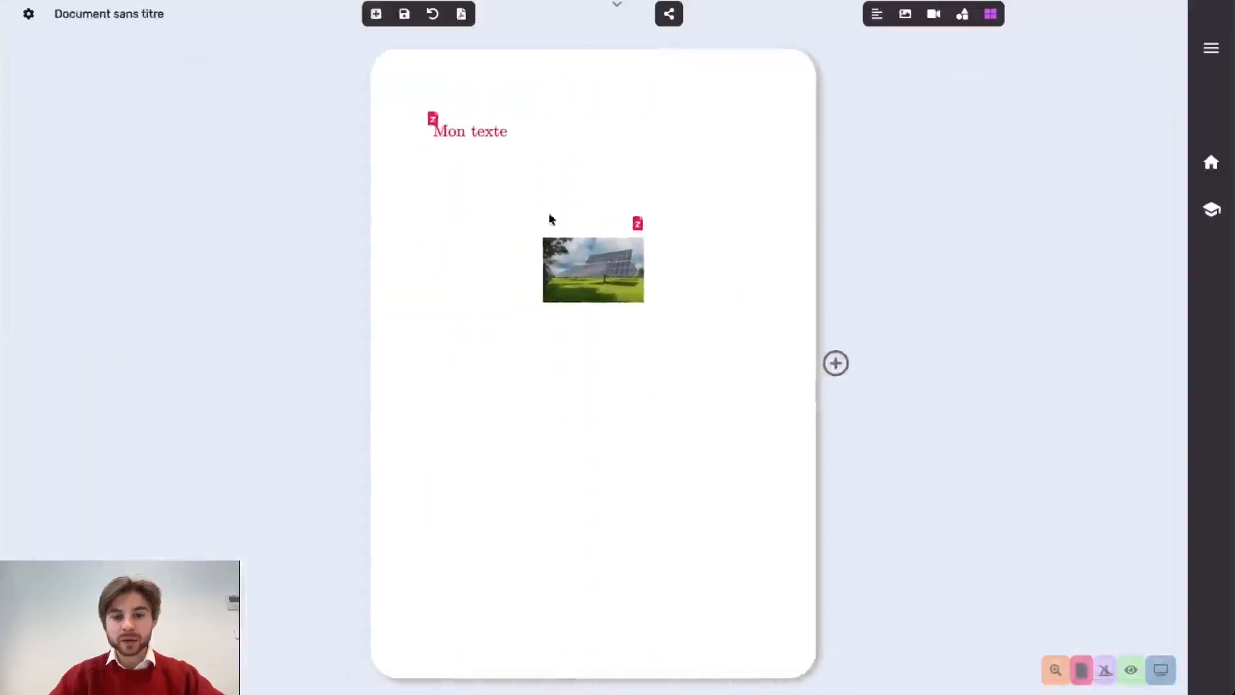
click(636, 225)
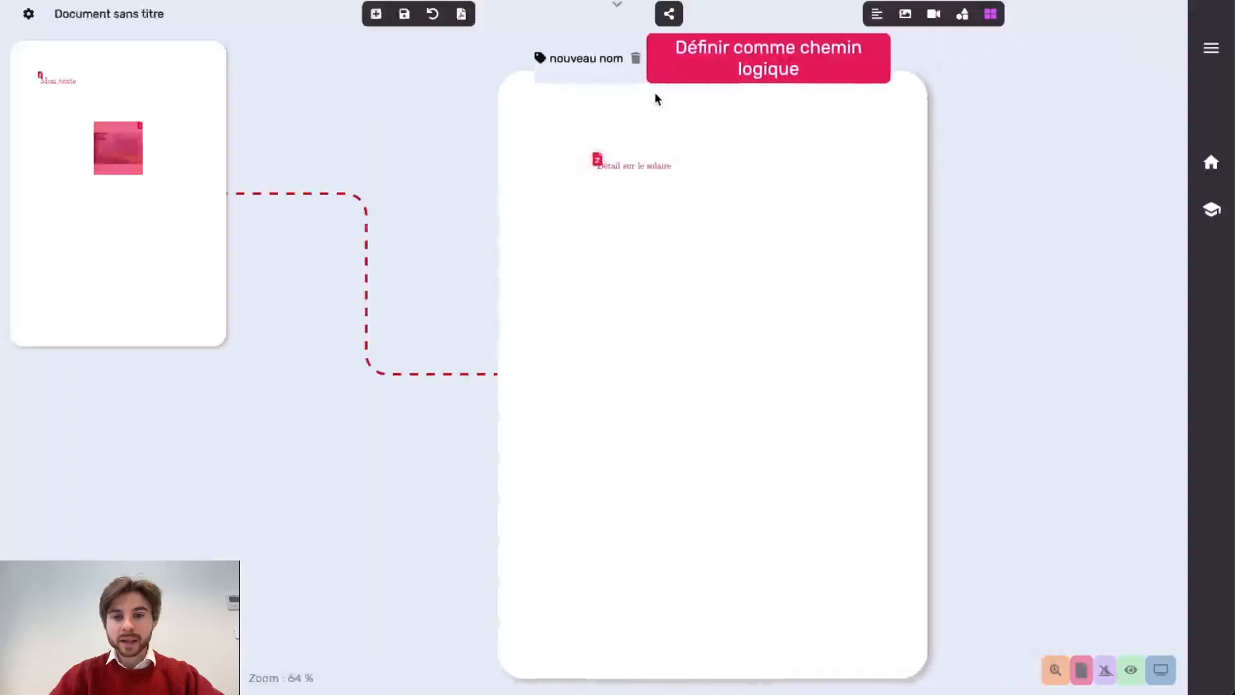
click(595, 157)
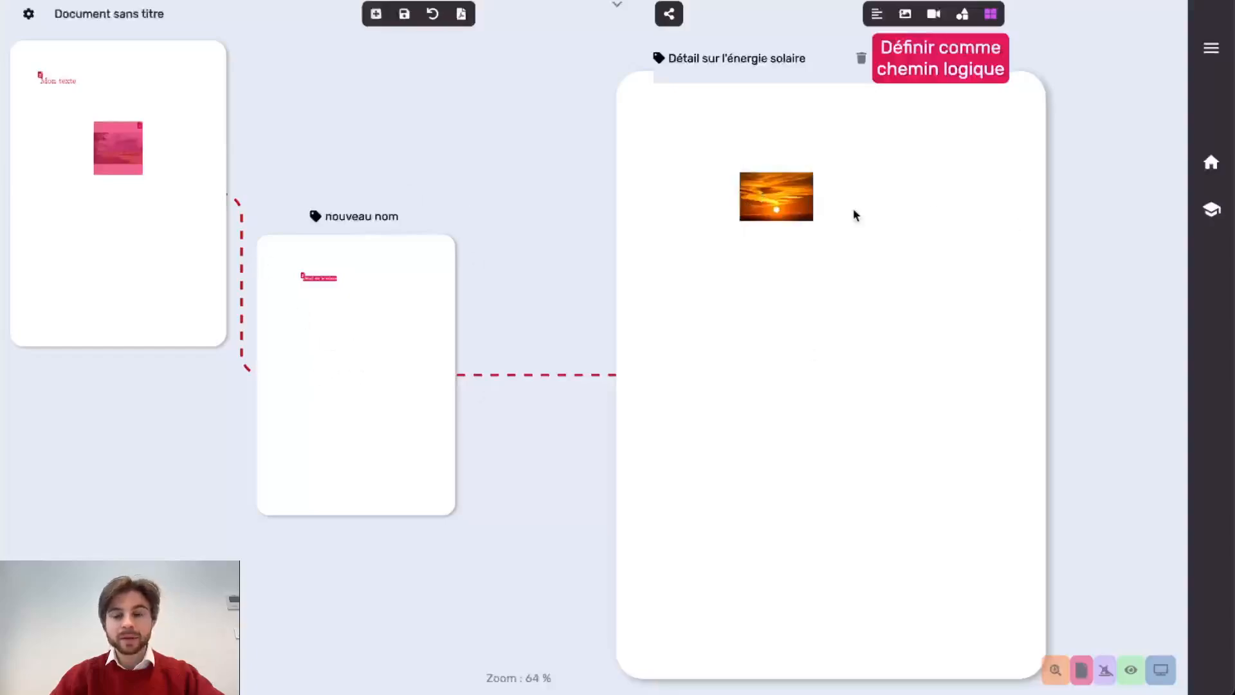
Step: Create a new z-page named "test détail" linked to the sunset image on "Détail sur l'énergie solaire"
click(807, 209)
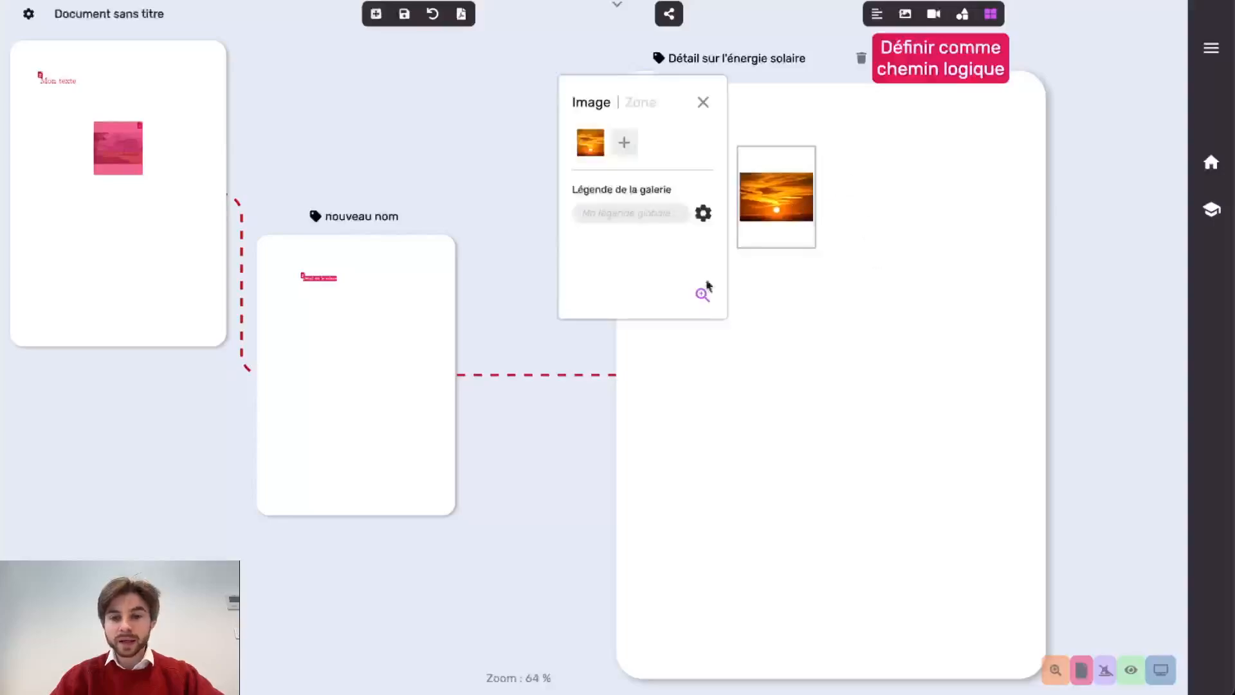
click(590, 141)
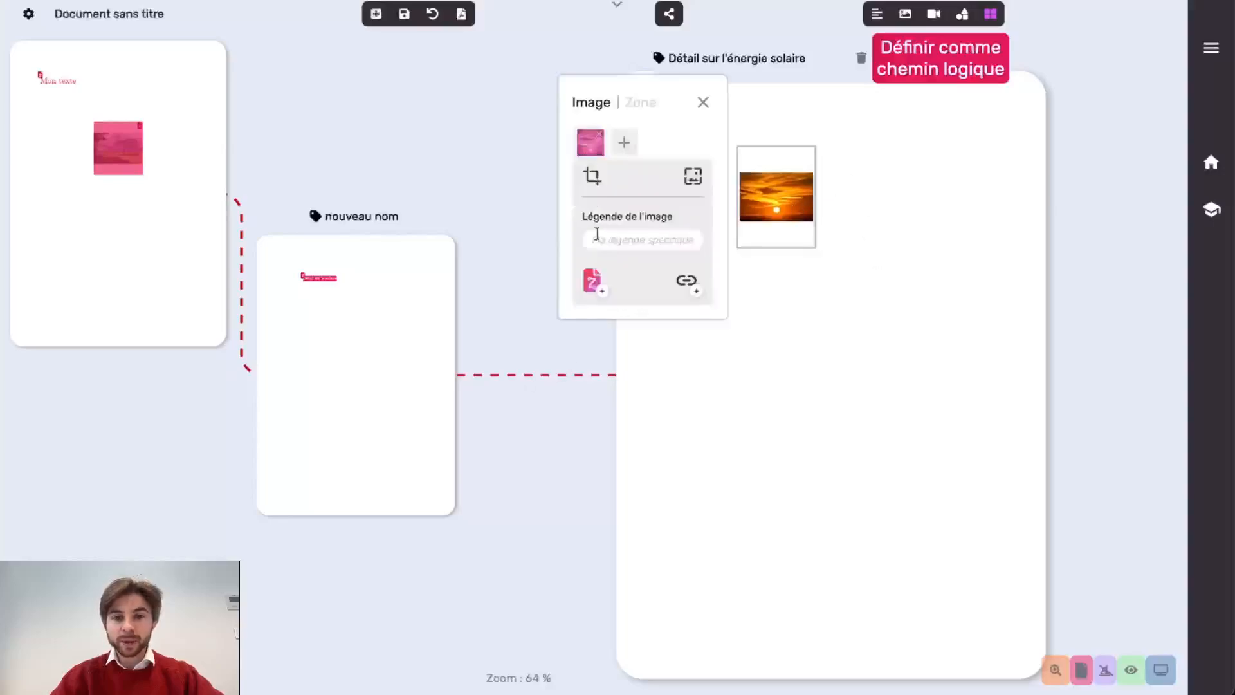
click(590, 280)
text(test)
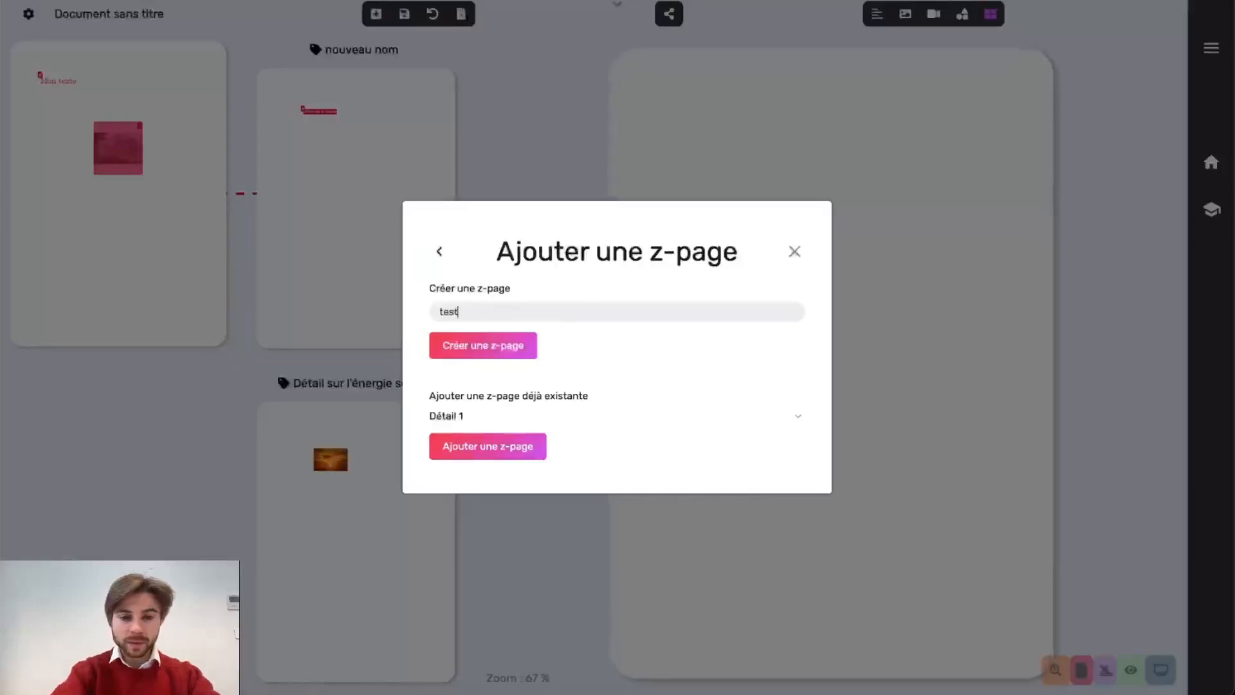
text( détail)
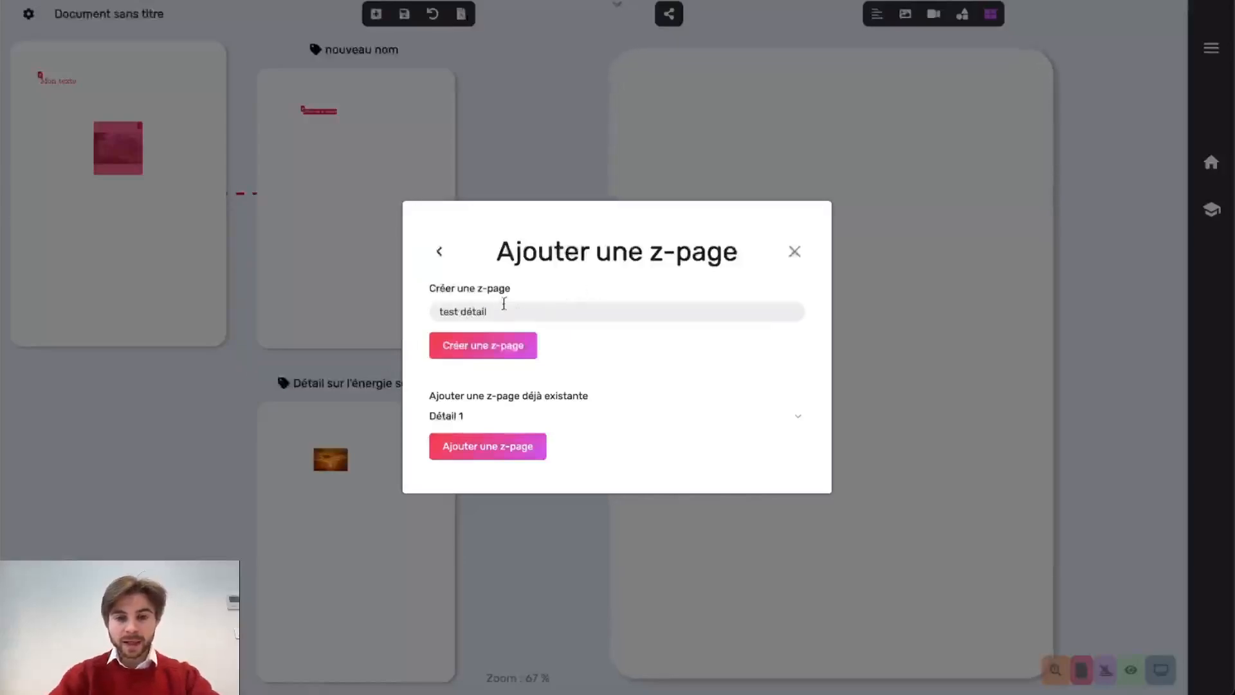
click(496, 350)
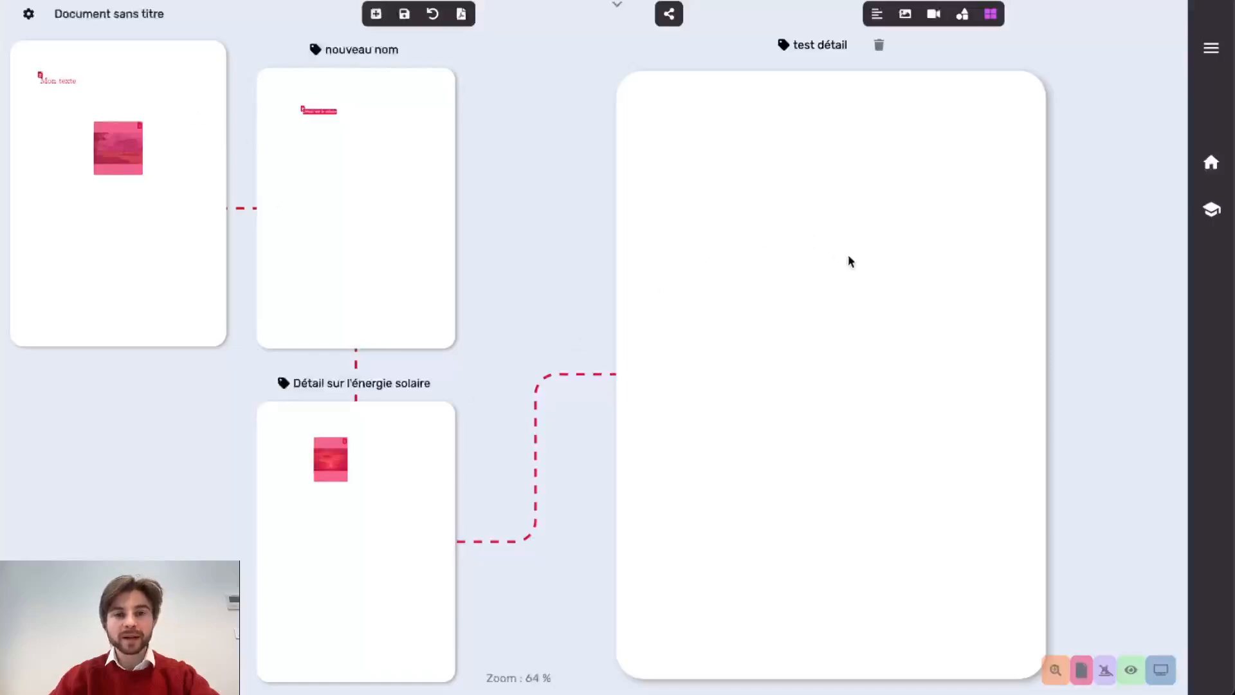
Step: Return to the first page and follow the full "Mon texte" chain to "Détail sur l'énergie solaire", opening "test détail" from its sunset image
click(163, 69)
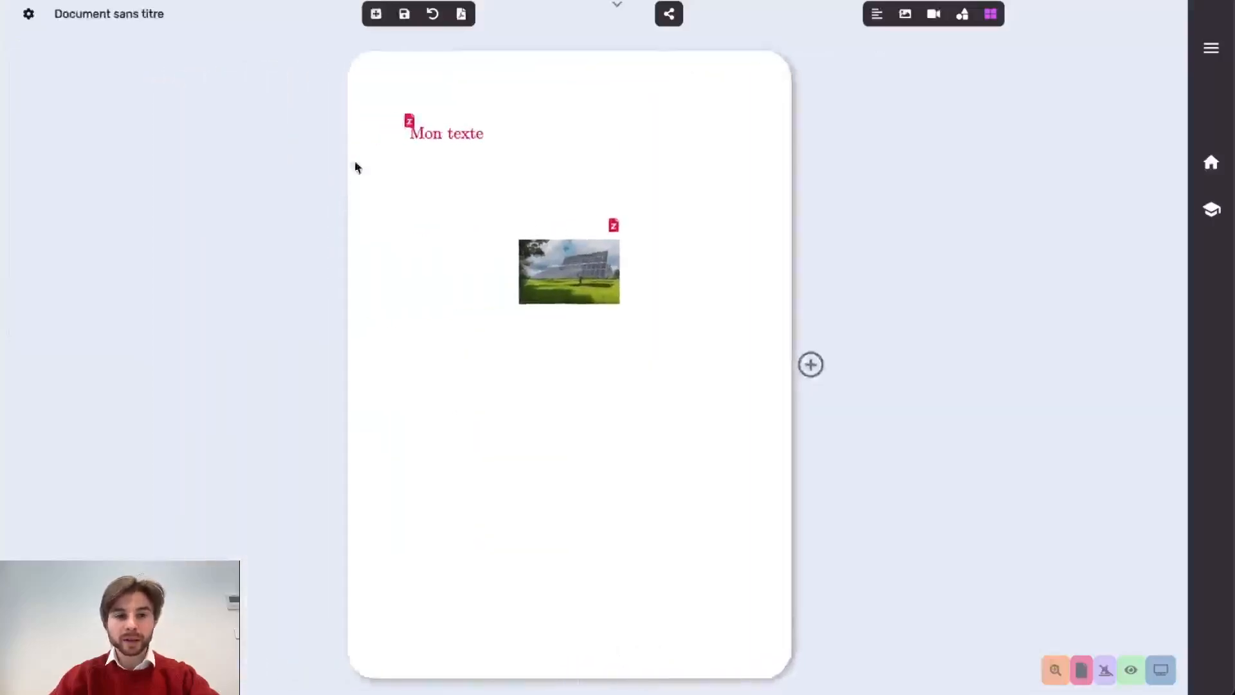
click(432, 119)
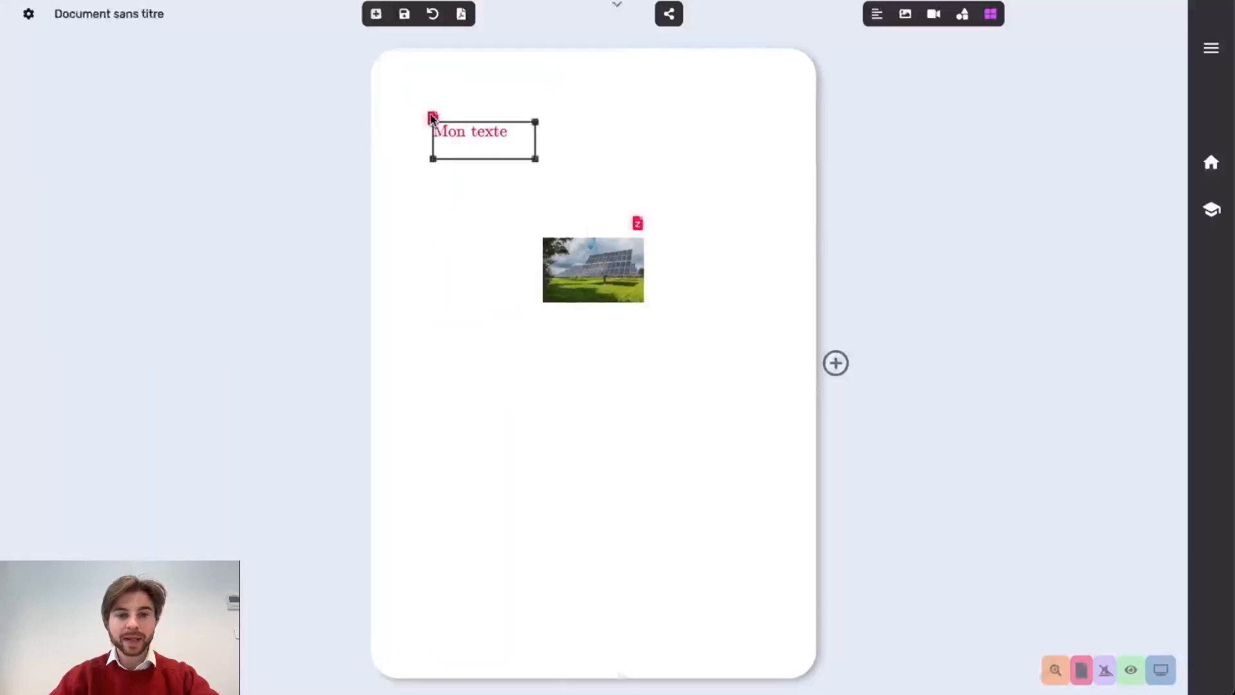
click(794, 194)
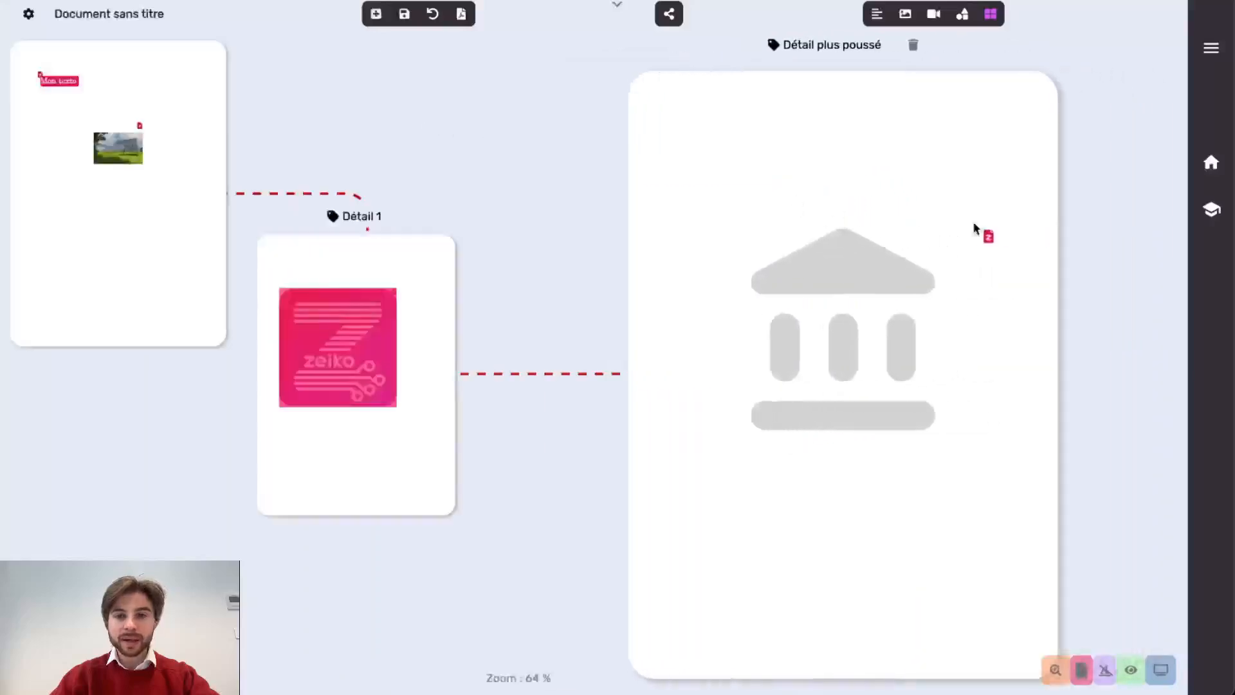
click(977, 238)
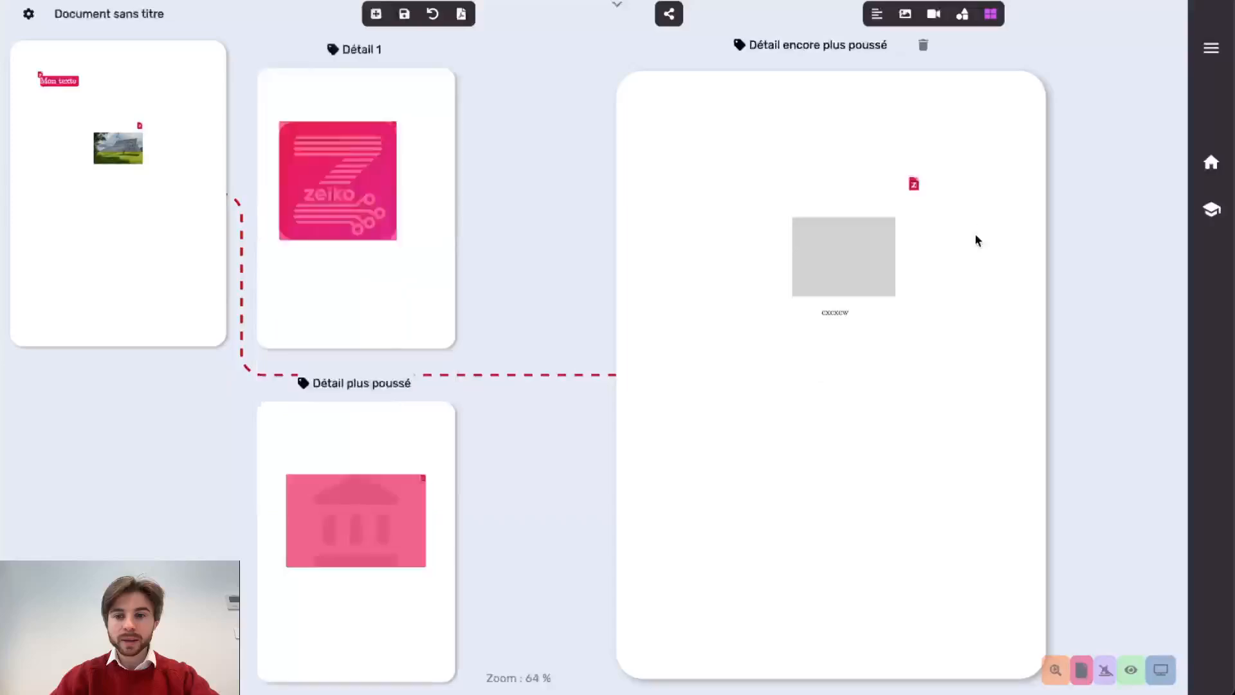
click(913, 183)
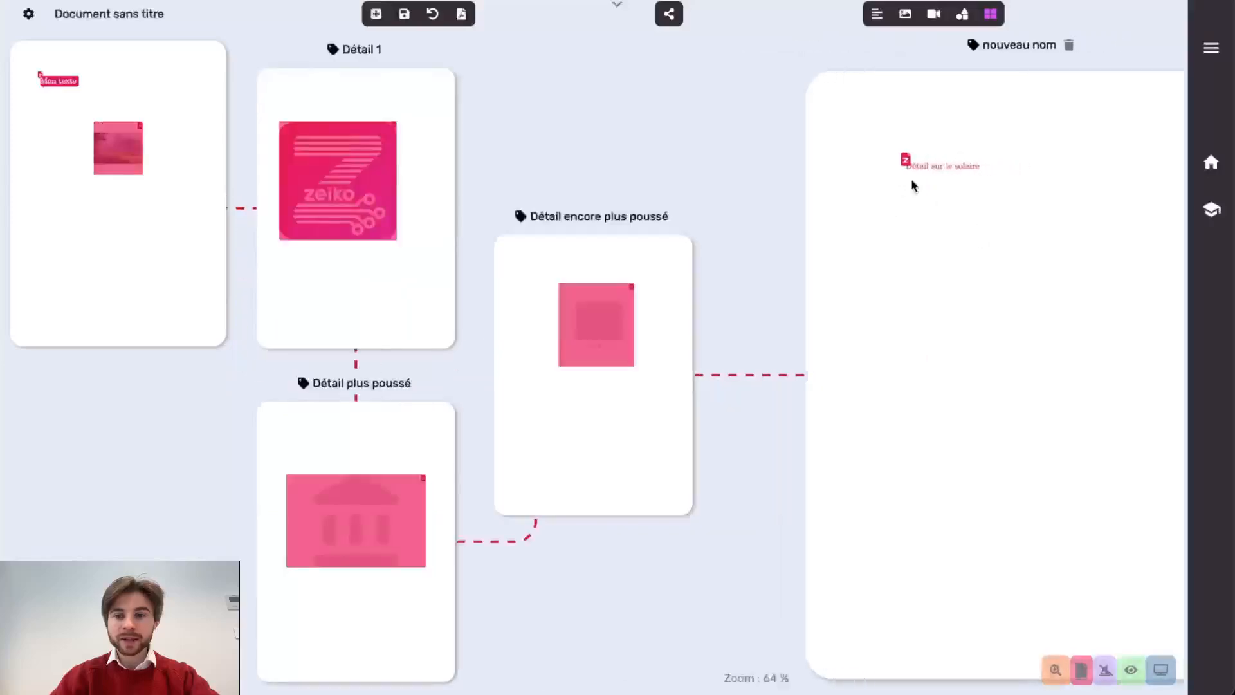
click(835, 158)
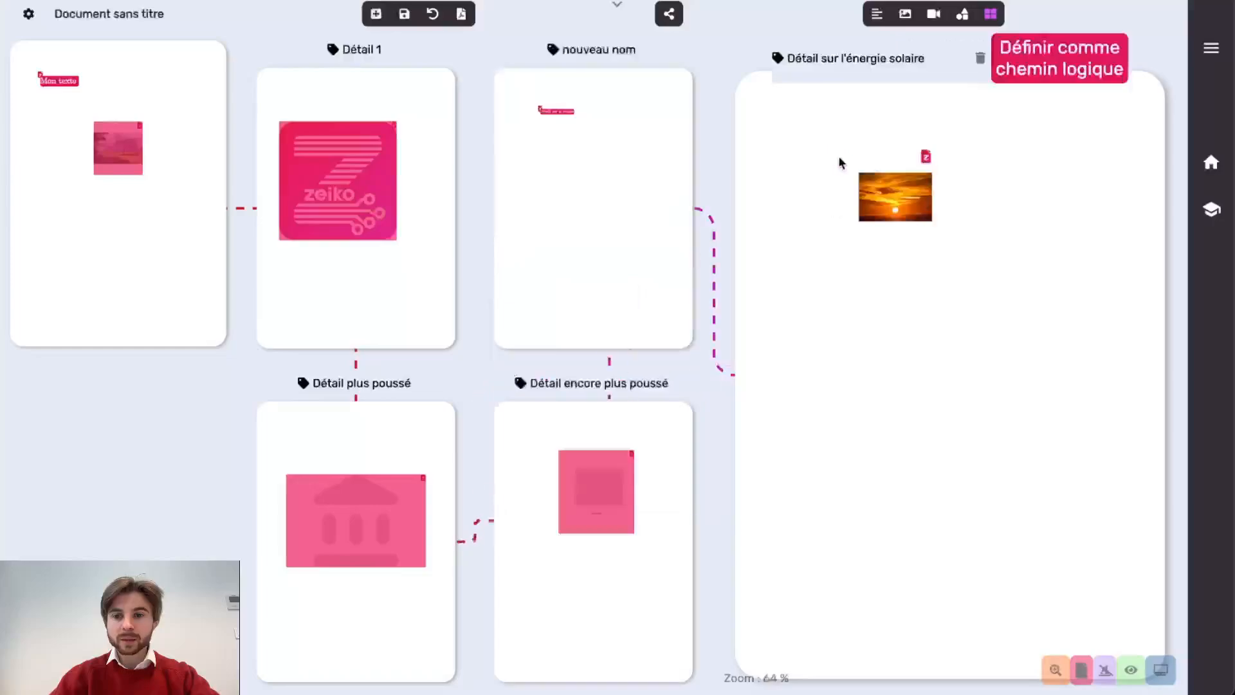
click(927, 158)
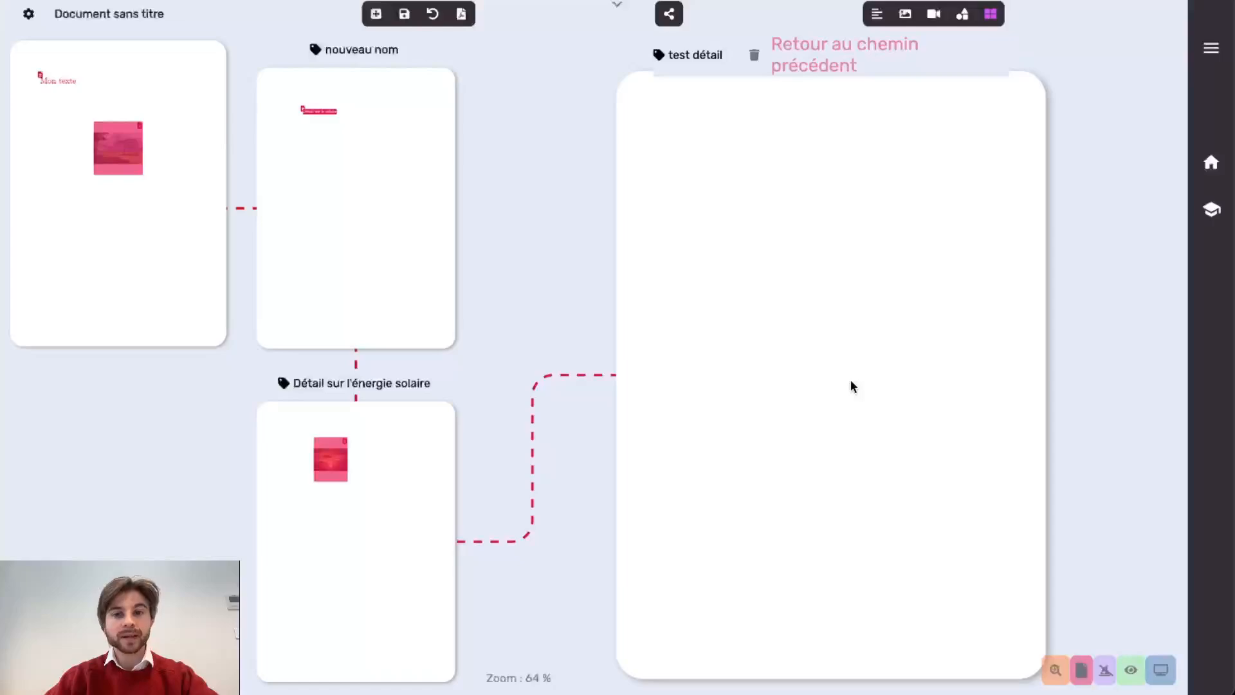
Step: Go back to the previous path from "test détail", reopen and leave it the same way, and view the explanation of the logical path
mouse_move(821, 67)
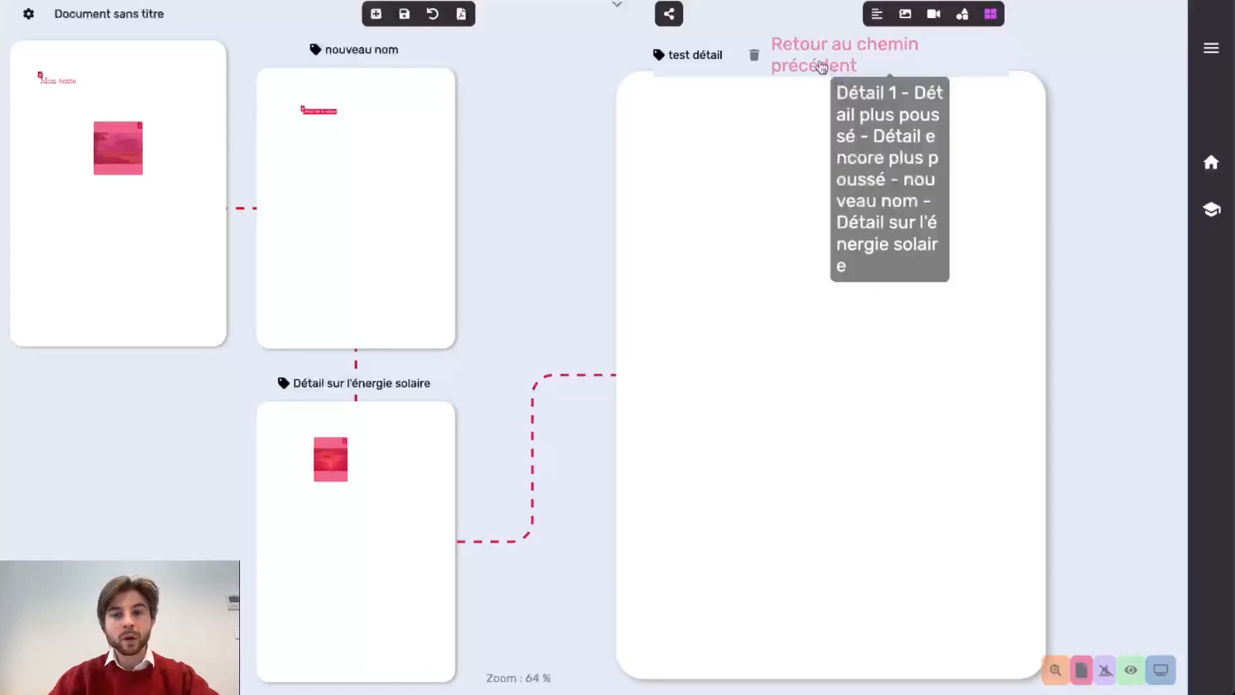
click(821, 67)
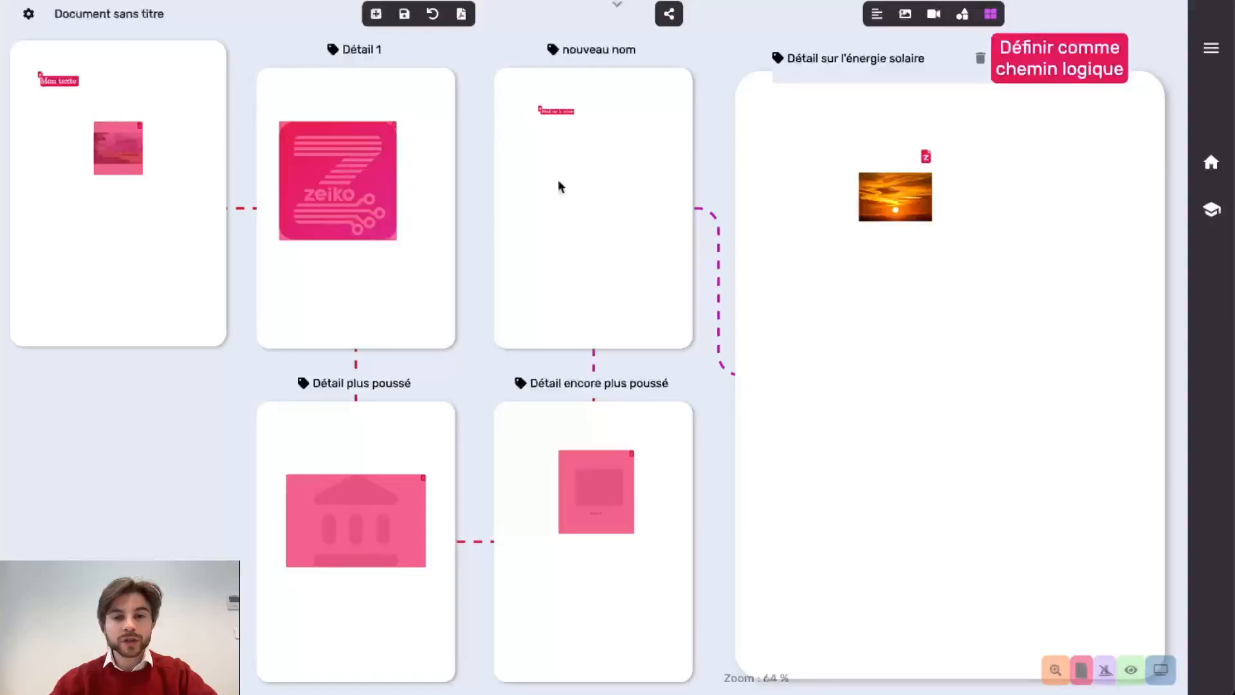
click(926, 158)
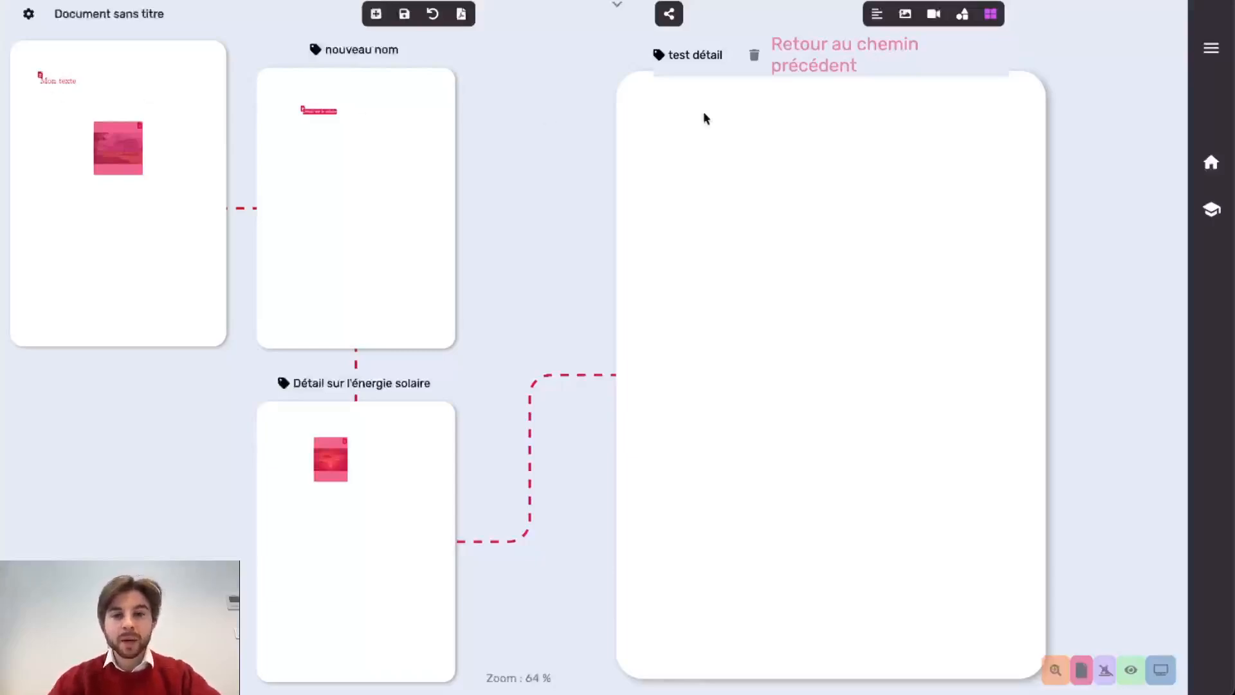
click(830, 61)
mouse_move(1041, 74)
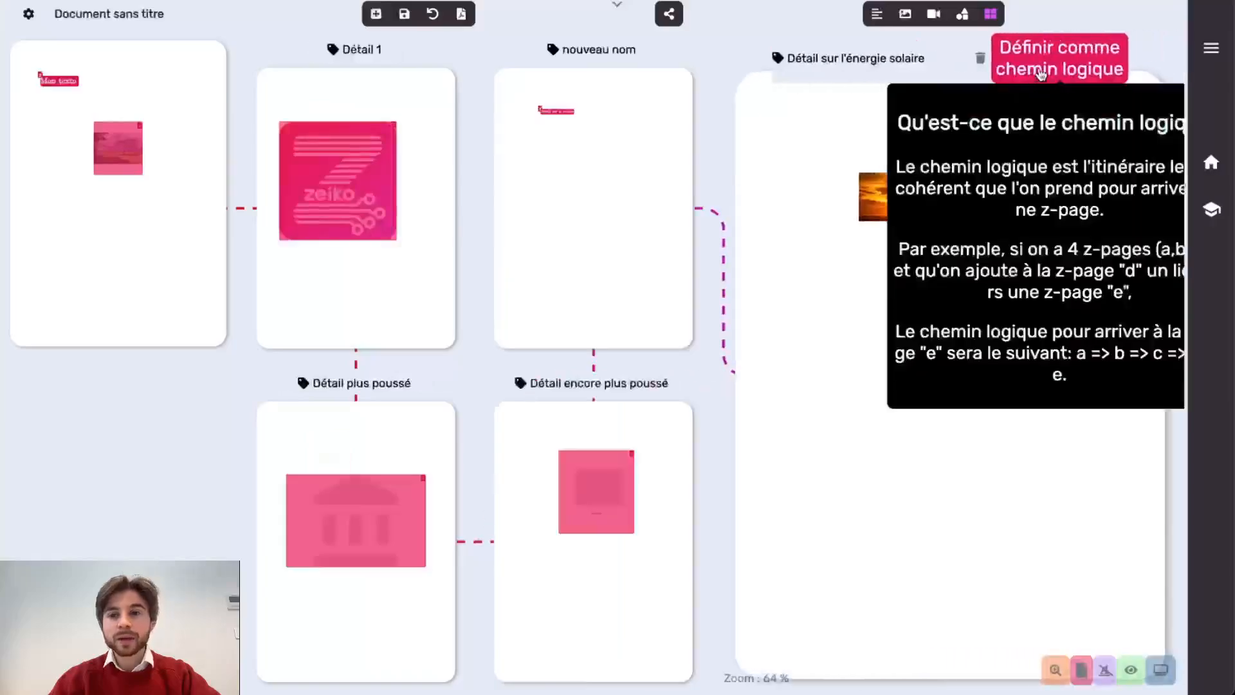